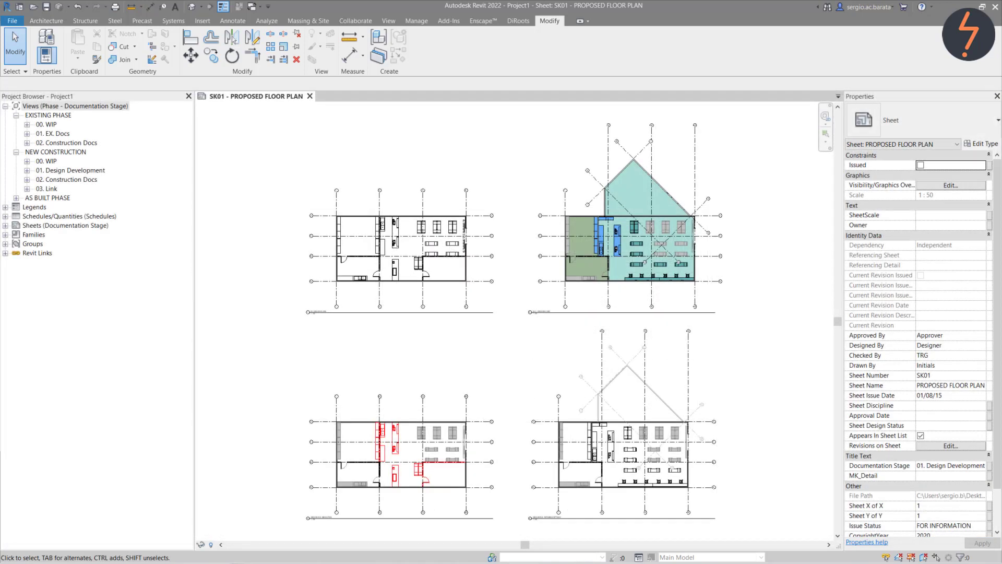
Examine how the New Construction views are organized under WIP, Design Development and Construction Docs, down to the sketch and floor plan views
double_click(79, 116)
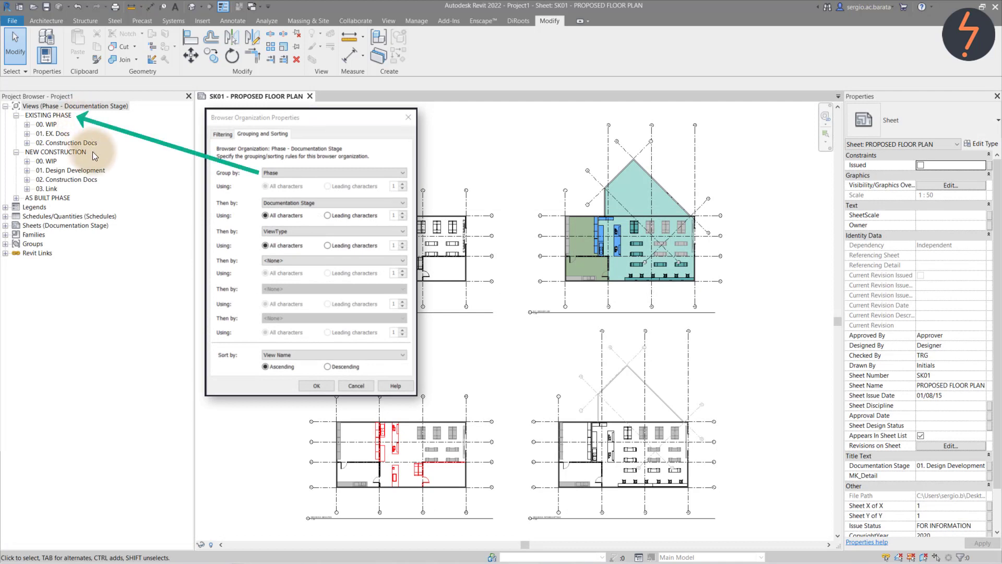
click(26, 160)
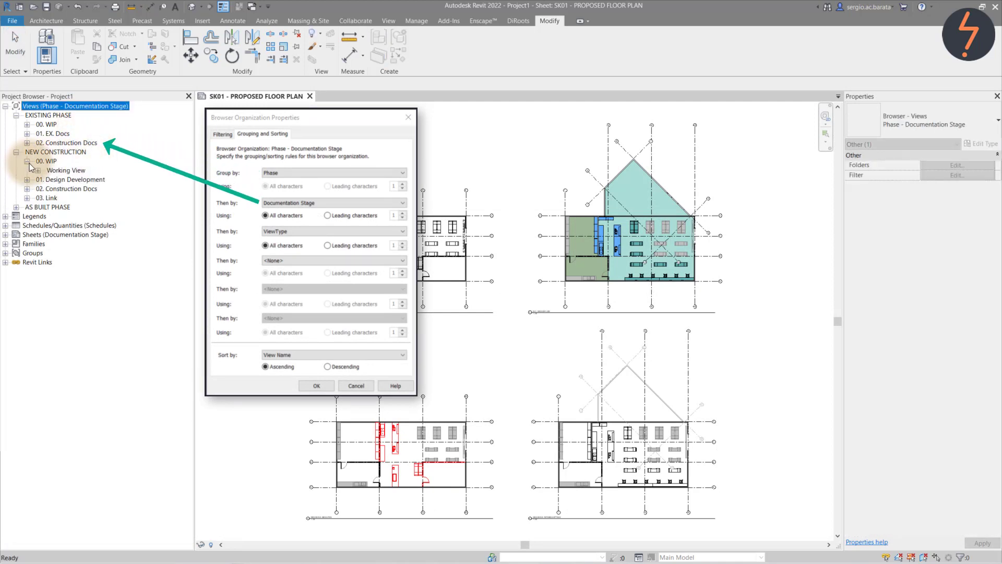
click(37, 170)
click(26, 216)
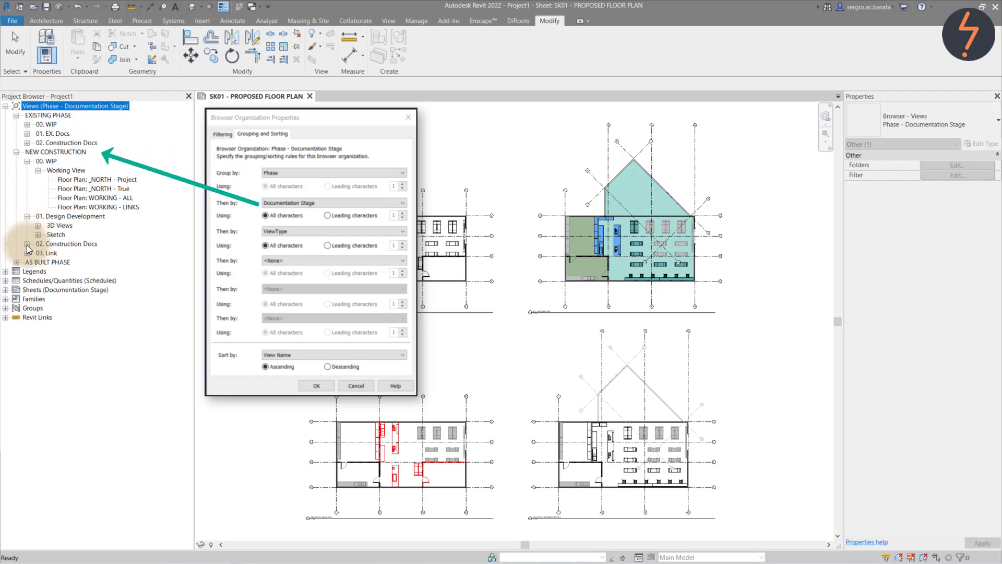
click(26, 245)
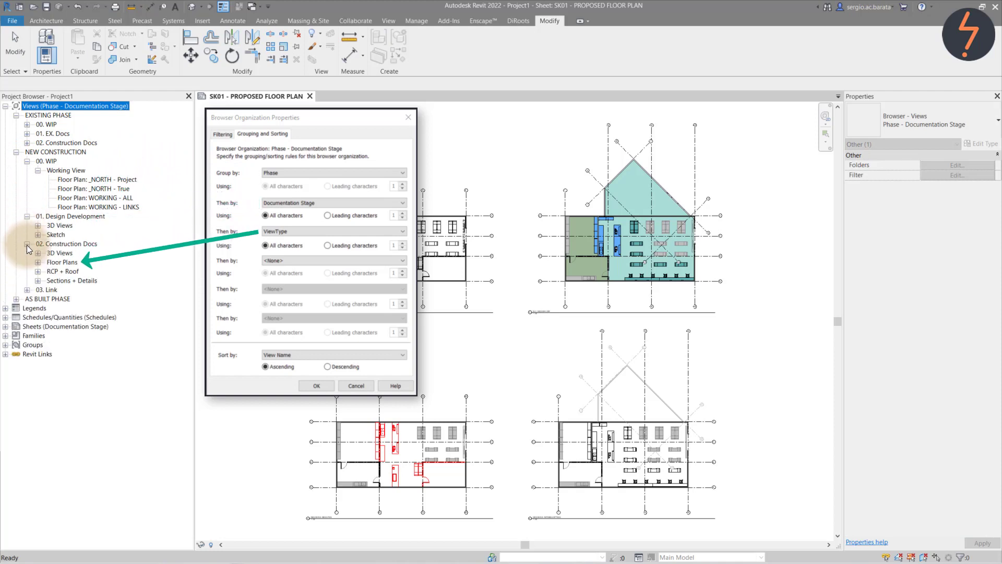
click(37, 262)
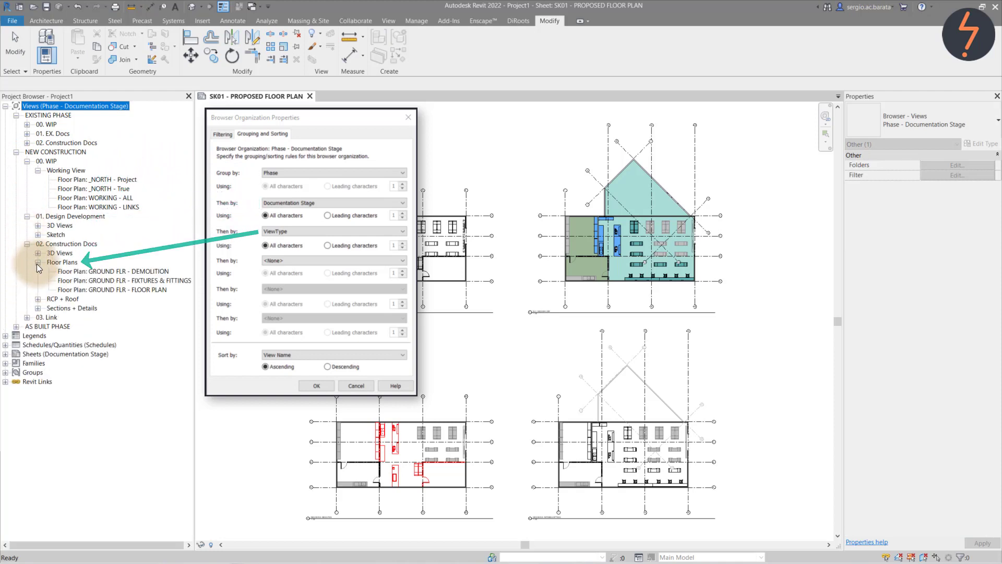
click(38, 234)
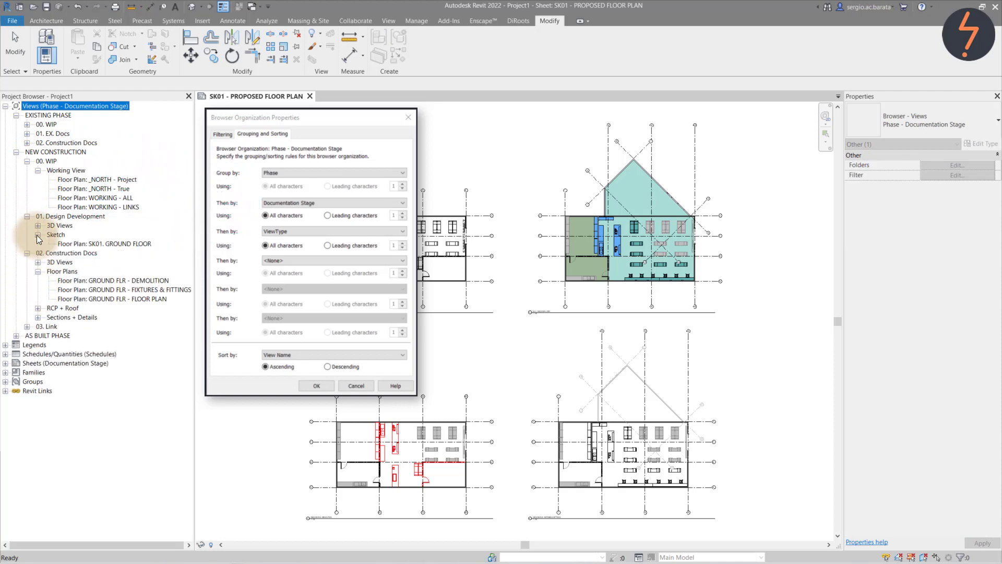
click(37, 309)
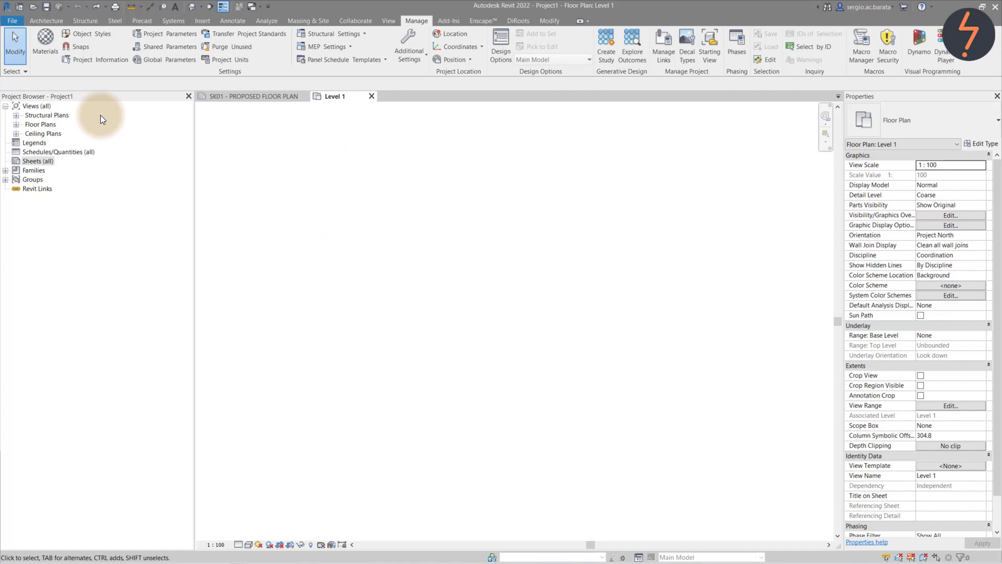
Add a new project parameter of type Text named _Class_1
click(161, 35)
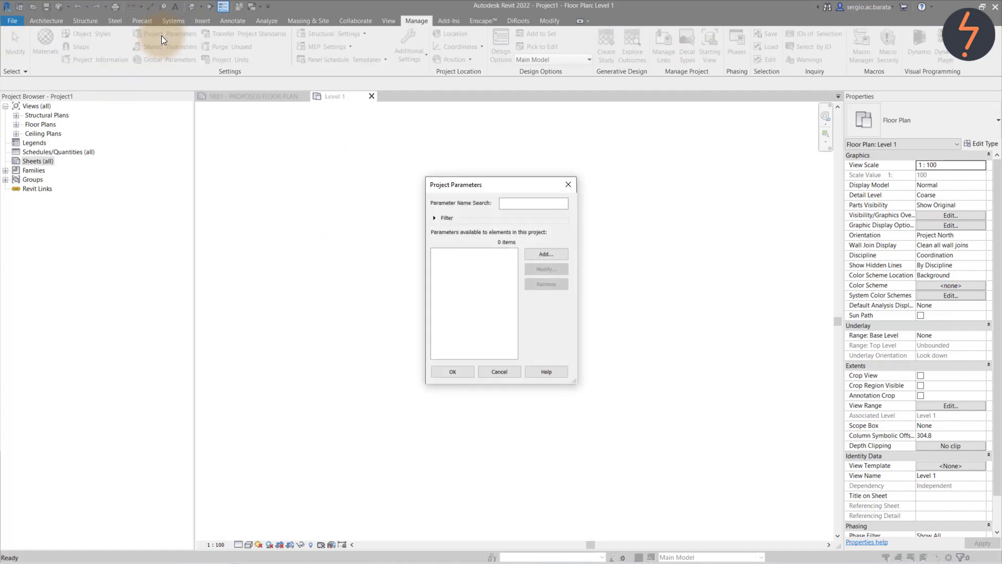
click(540, 255)
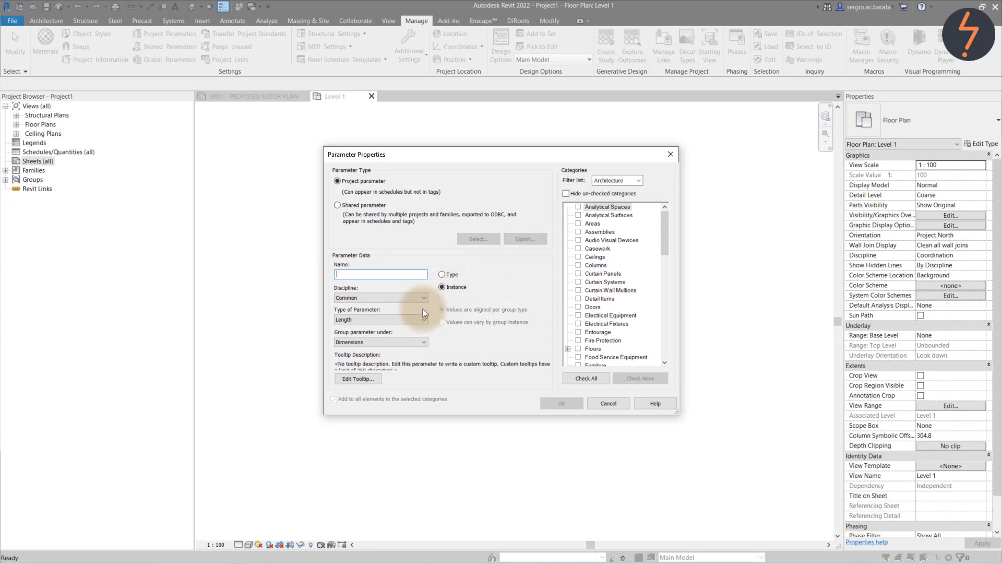
click(405, 319)
click(398, 328)
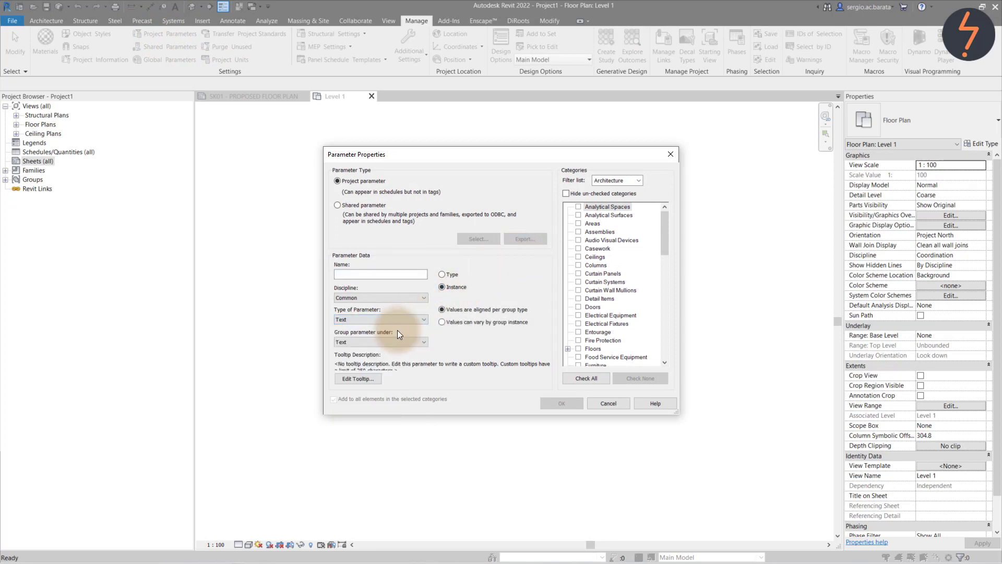
click(387, 275)
text(_Class)
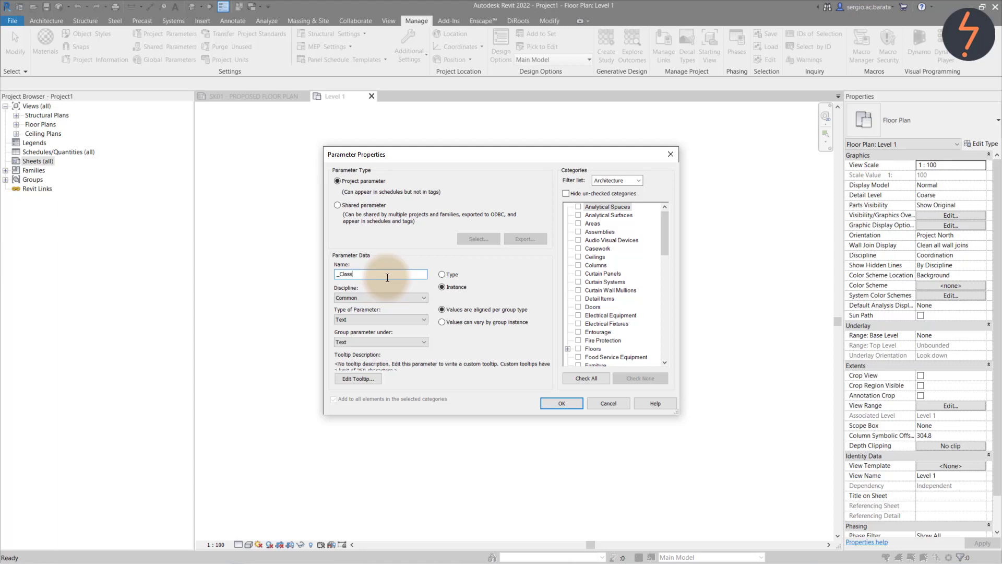
text(_1)
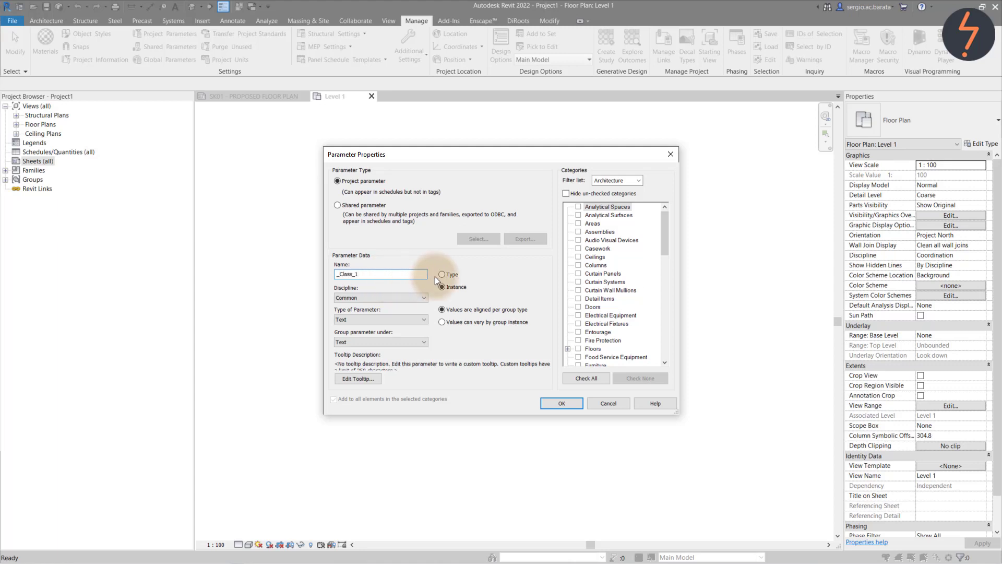
Assign the _Class_1 parameter to the Views category, hide the unchecked categories, and accept the parameter
click(603, 272)
key(v)
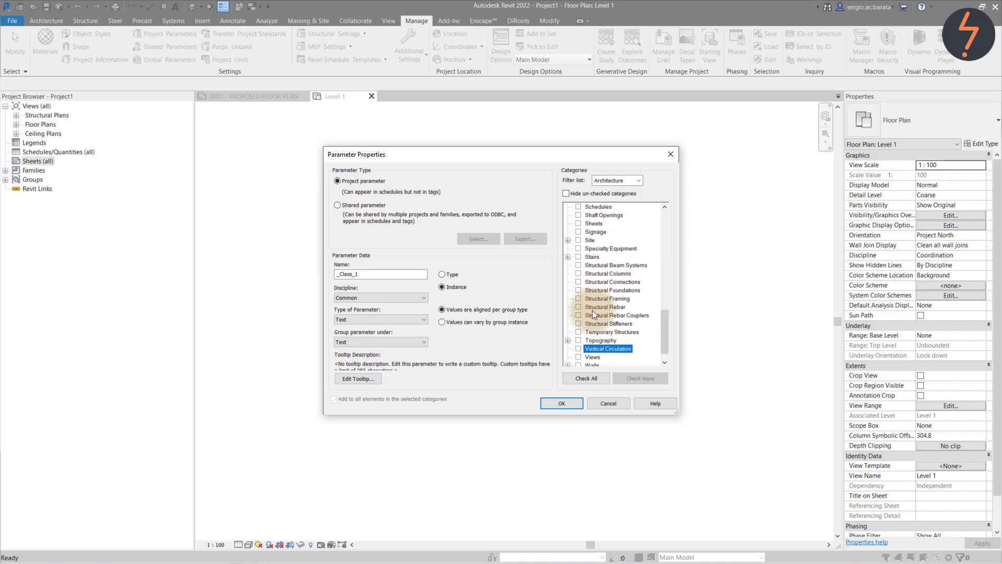
click(578, 356)
click(603, 192)
click(572, 399)
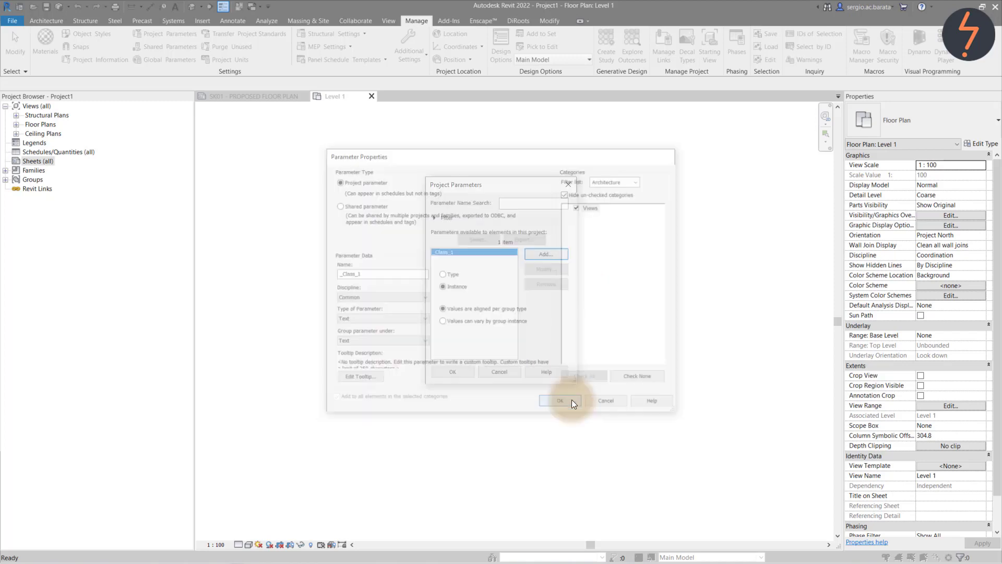
Add a second project parameter of type Text named _Class_2
click(562, 253)
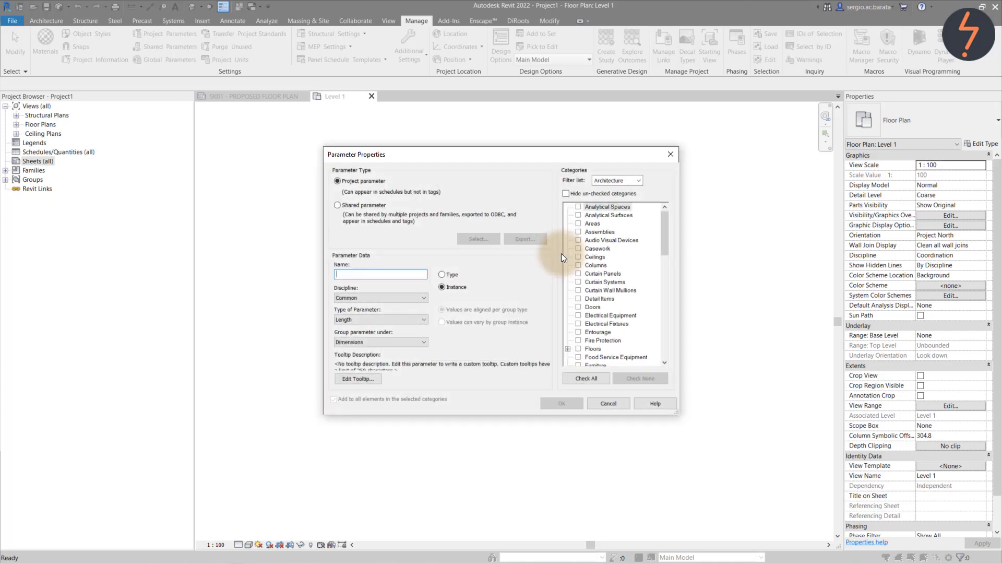
click(399, 318)
click(390, 327)
click(382, 274)
text(_Class_2)
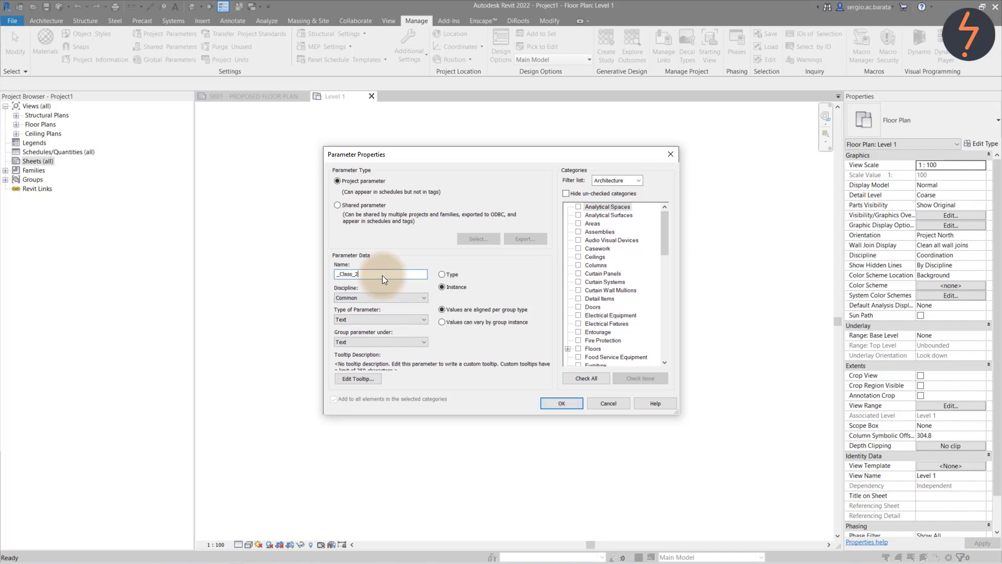
Assign the _Class_2 parameter to the Views category, hide the unchecked categories, and accept the project parameters
click(591, 265)
key(v)
click(578, 357)
click(584, 194)
click(560, 403)
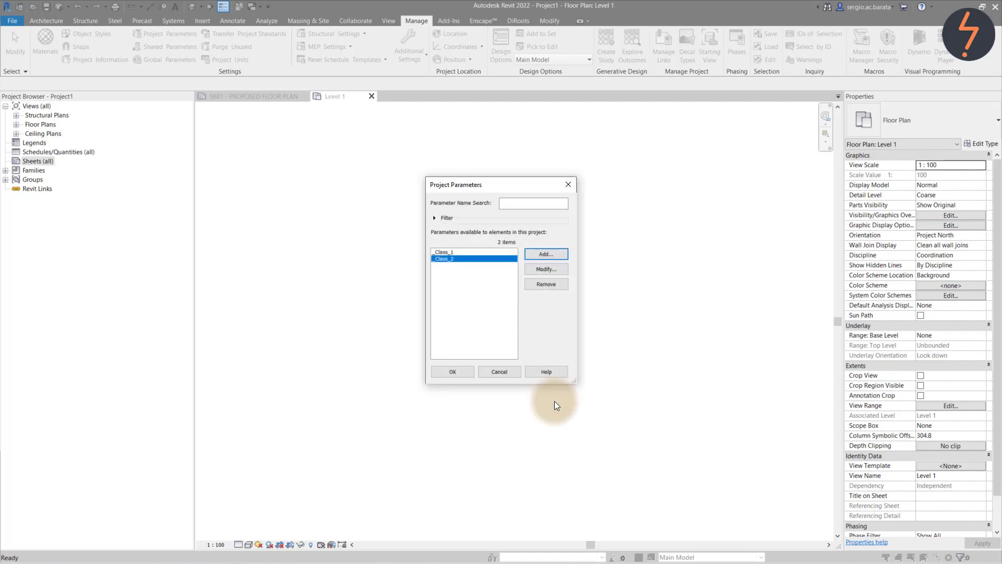
click(467, 373)
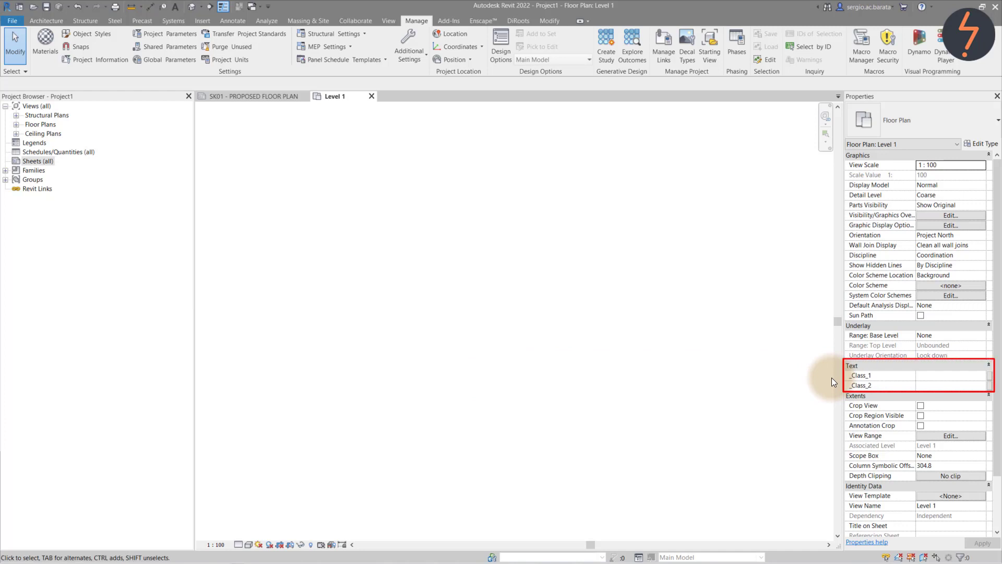
Create a new browser organization scheme for the views named New Classification
click(40, 105)
right_click(42, 105)
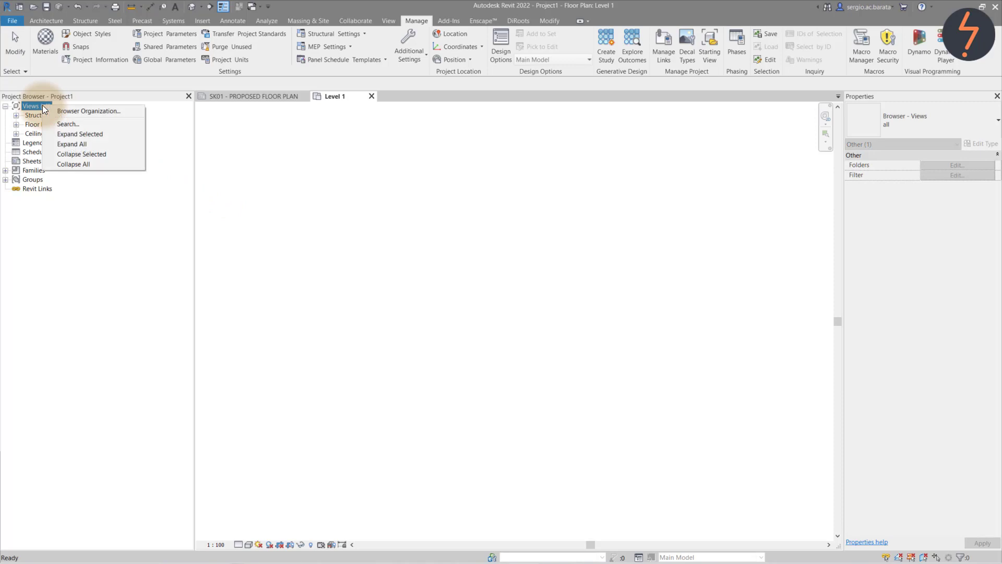
click(127, 109)
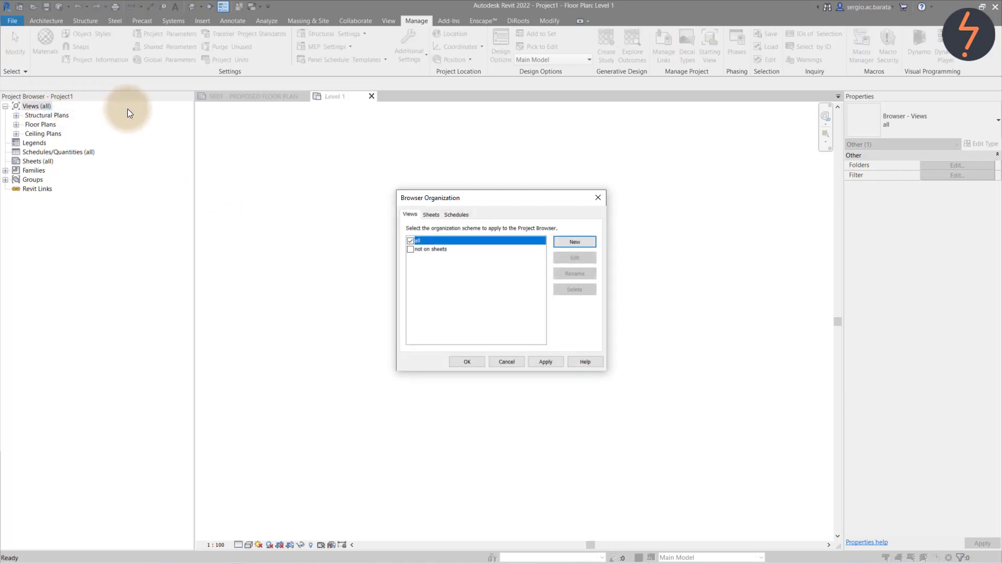
click(564, 240)
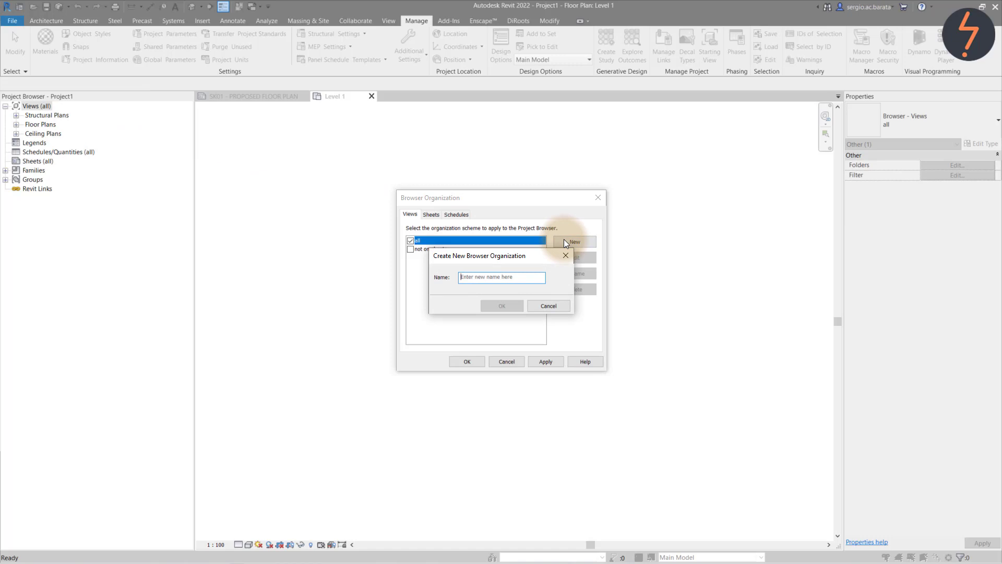
text(New Classification)
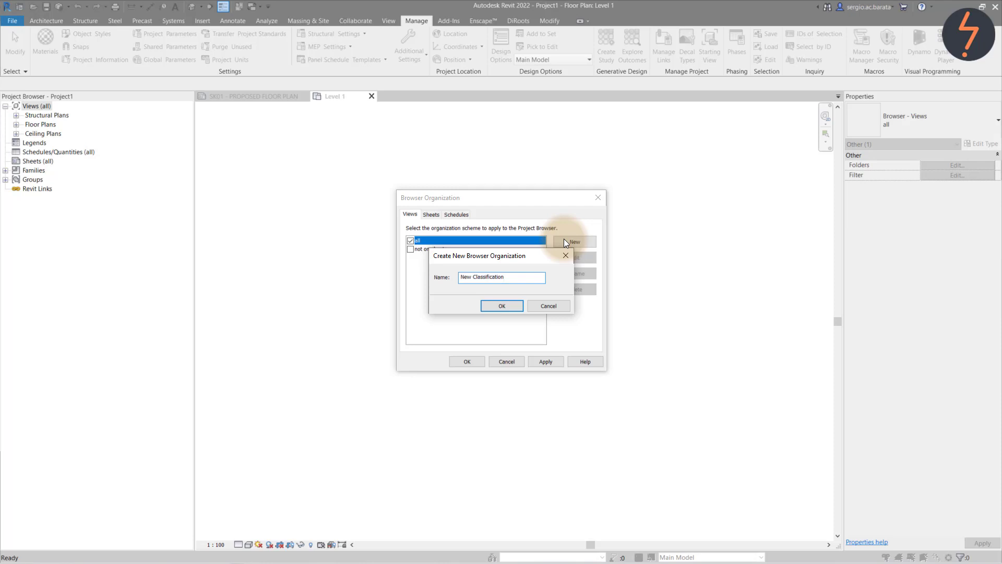
click(502, 306)
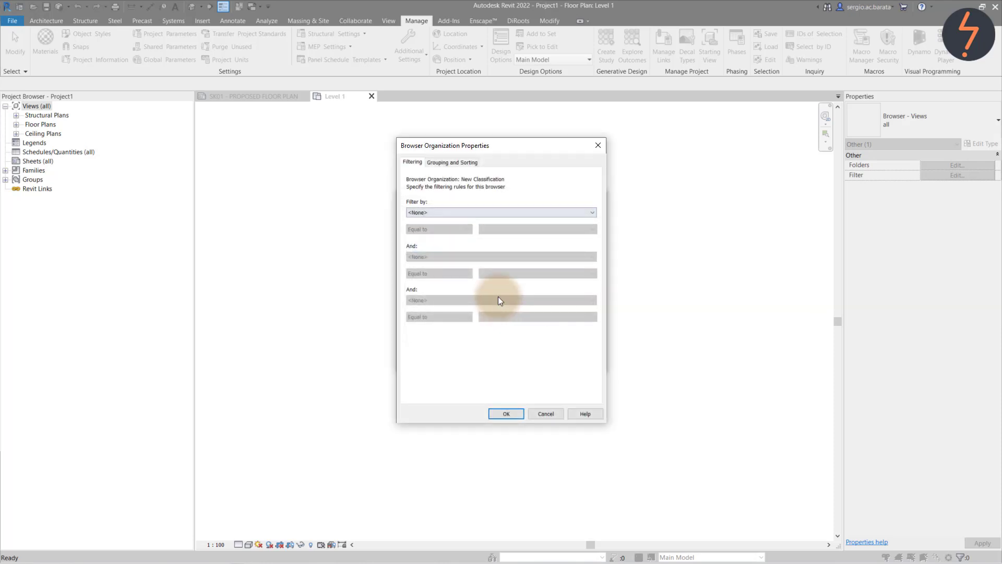
Group the New Classification scheme by Phase, then _Class_1, then _Class_2, and make it the active scheme for the views
click(455, 162)
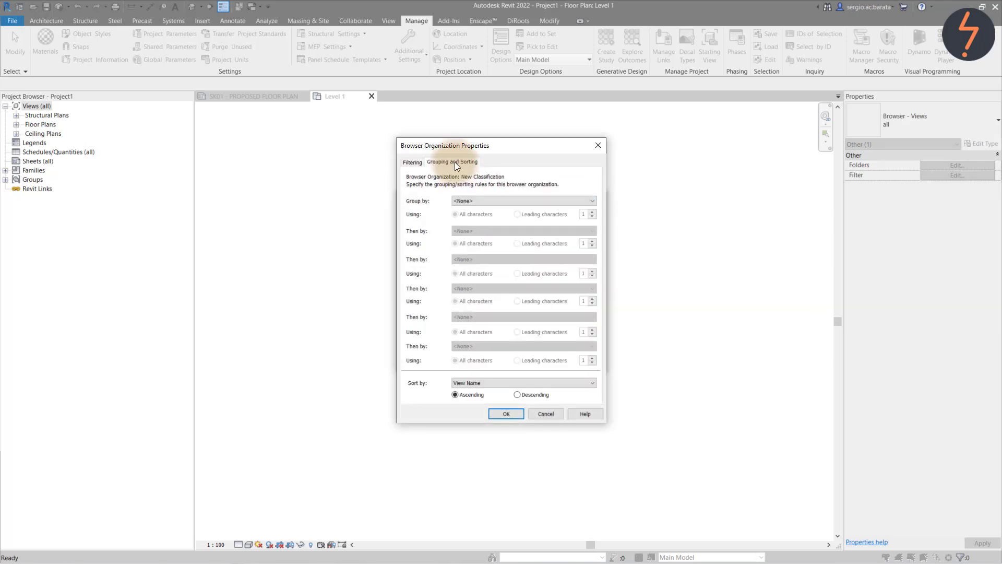
click(490, 199)
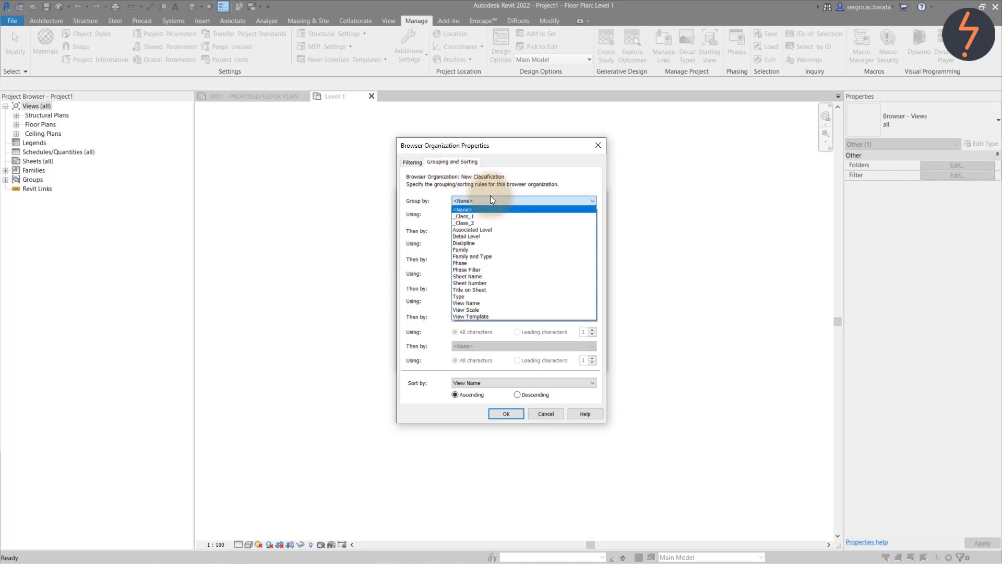
click(491, 263)
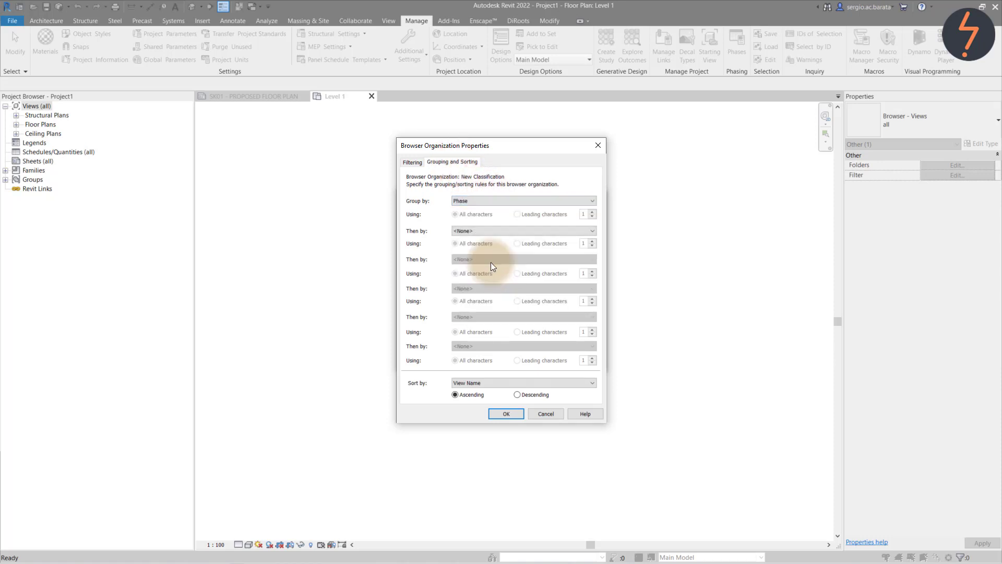
click(486, 231)
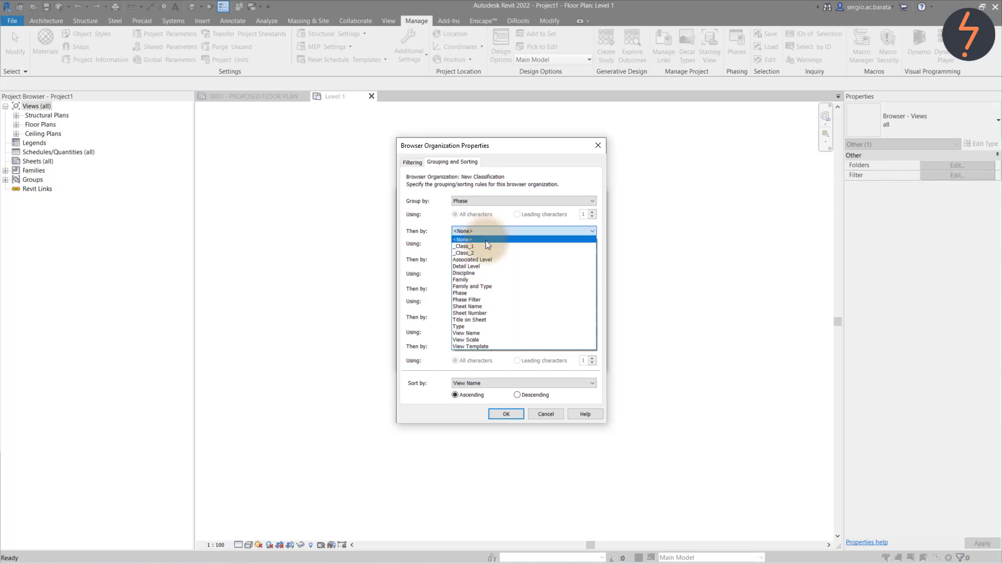
click(486, 245)
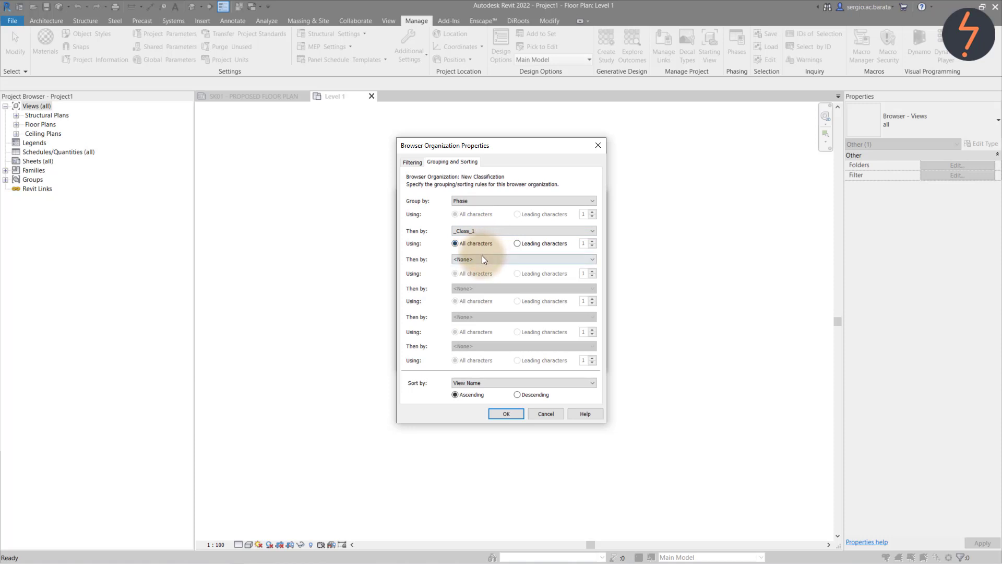
click(482, 258)
click(483, 281)
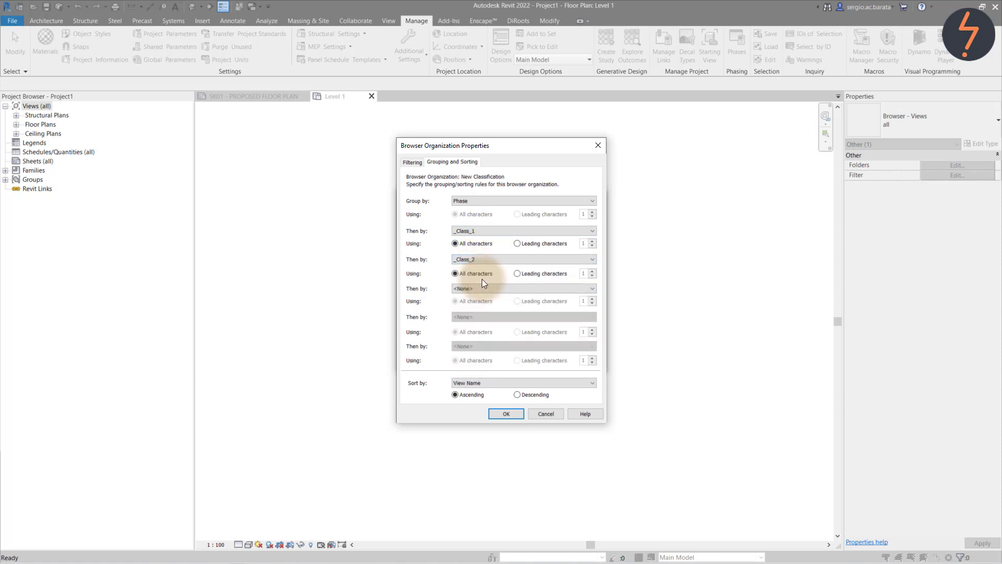
click(496, 414)
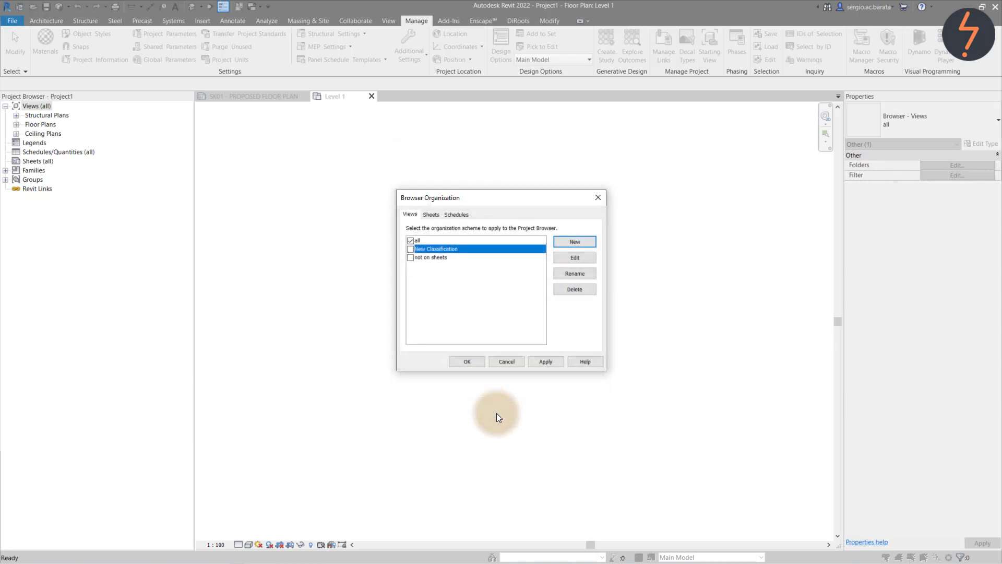
click(411, 249)
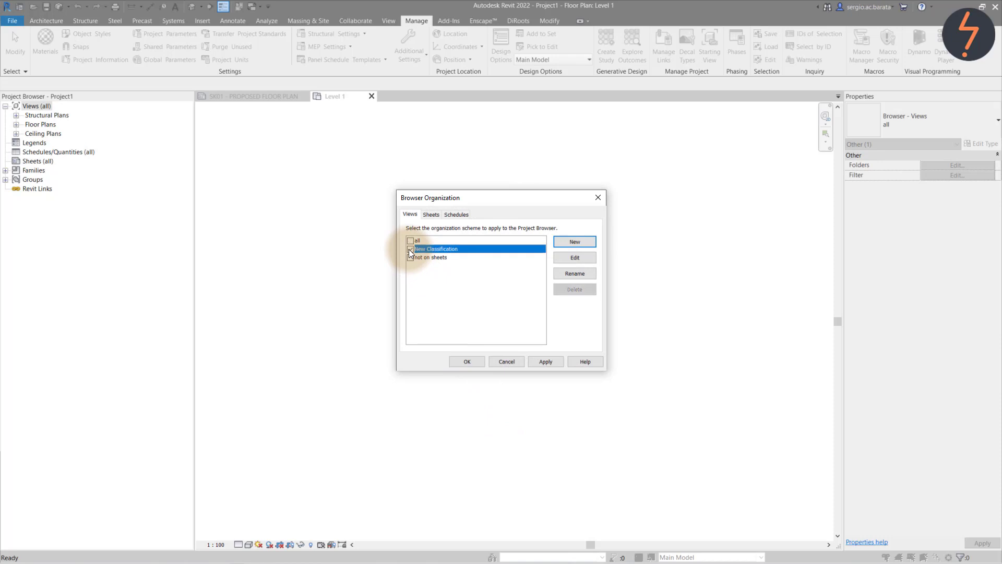
click(466, 361)
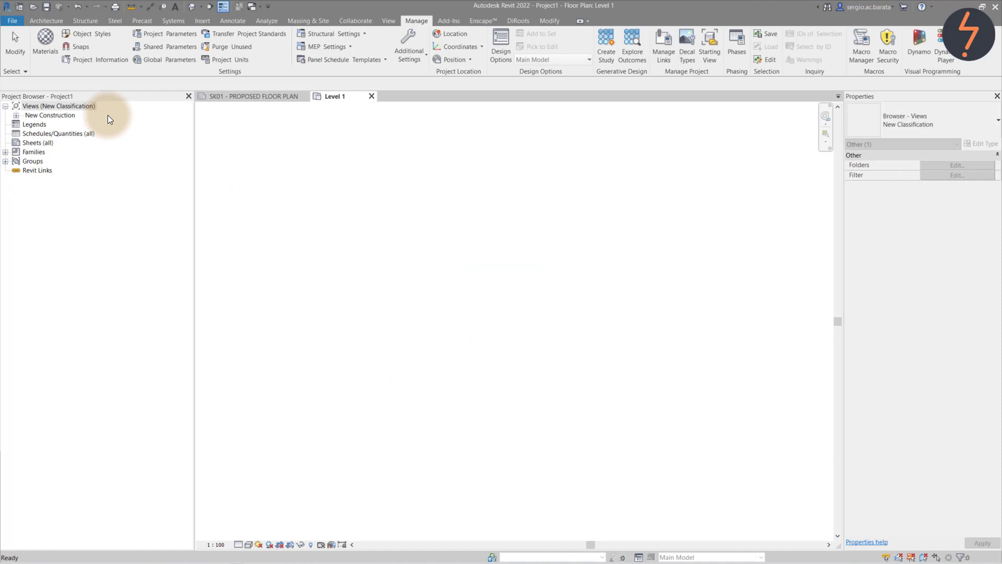
Duplicate the Level 1 floor plan found in the unclassified folders under New Construction
click(16, 115)
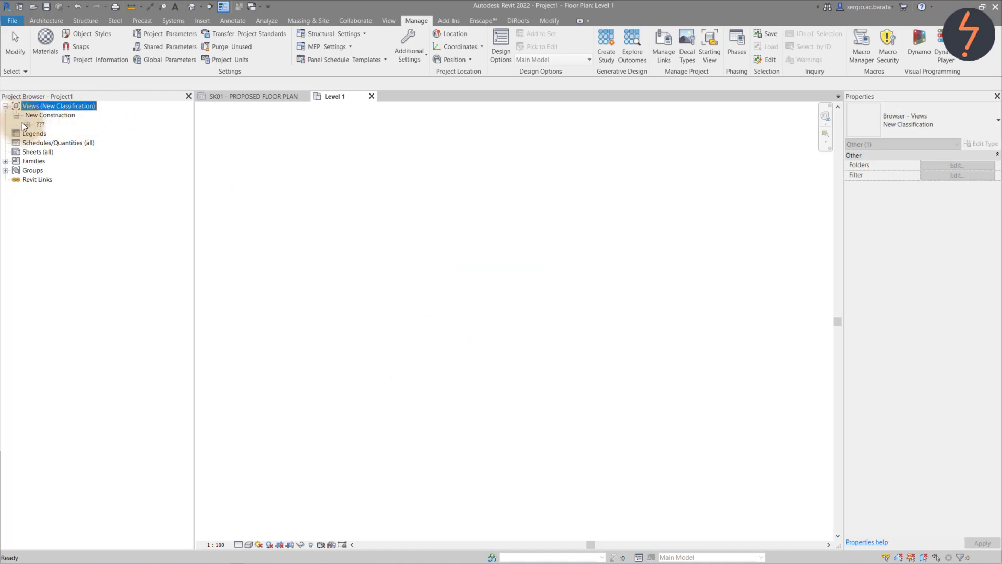
click(27, 124)
click(38, 133)
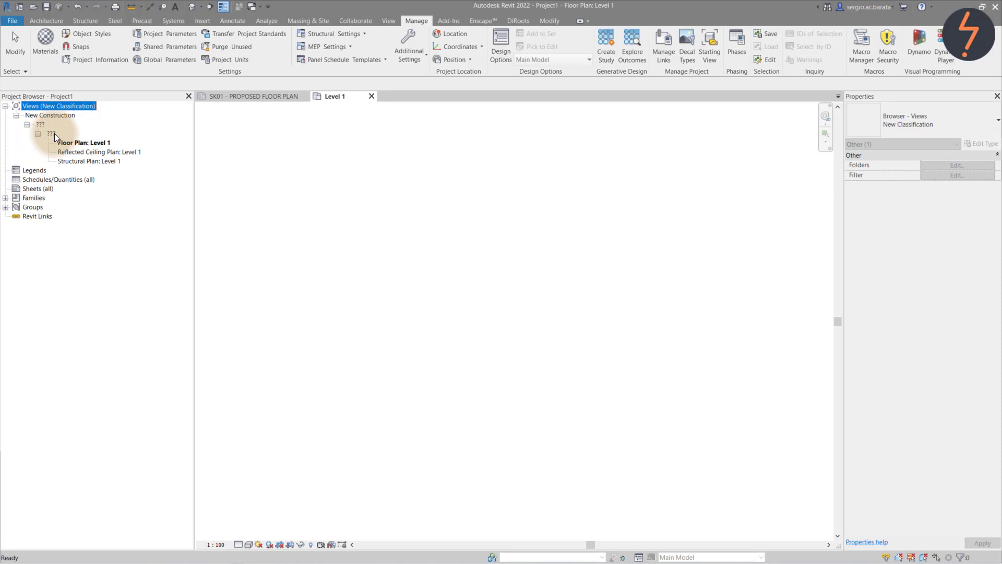
click(101, 144)
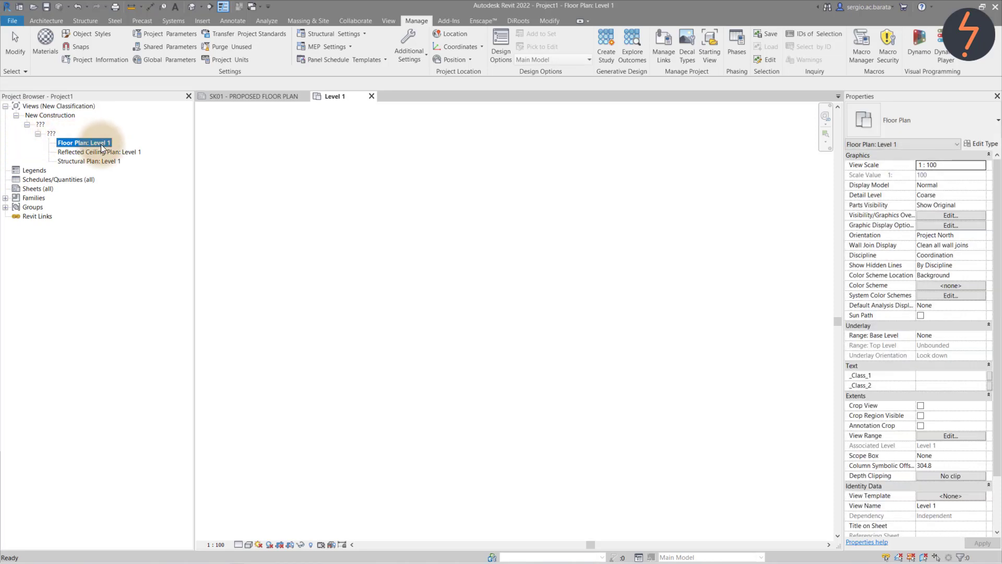
right_click(101, 144)
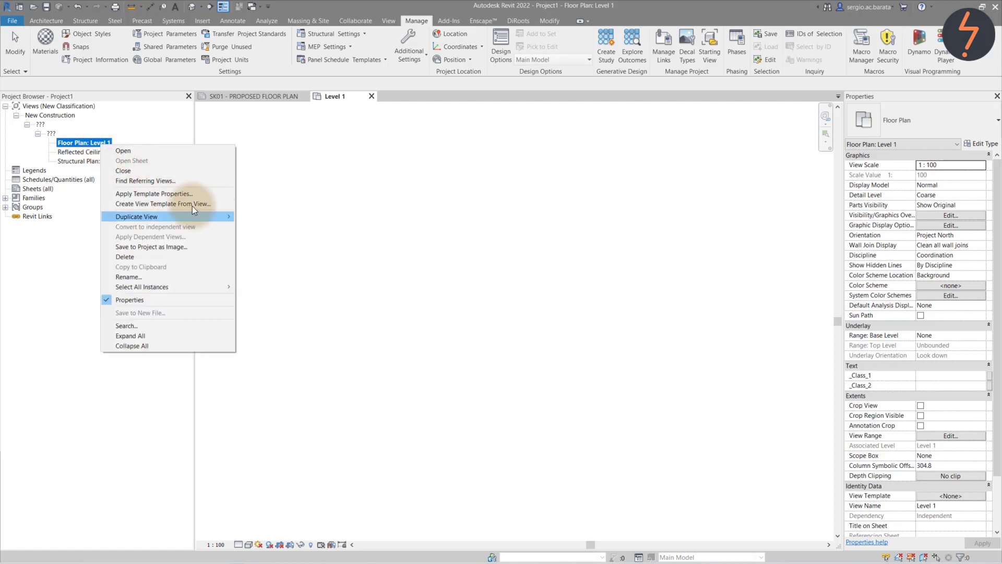
mouse_move(201, 212)
click(253, 214)
Rename the duplicated floor plan as EX_Level 1
right_click(125, 151)
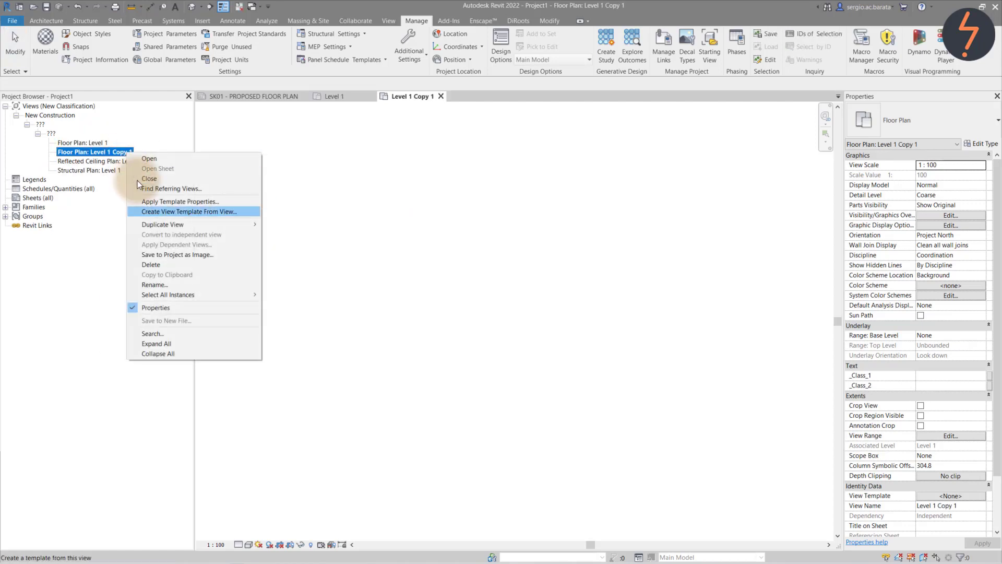
click(177, 285)
click(59, 152)
text(EXLevel 1 Copy 1)
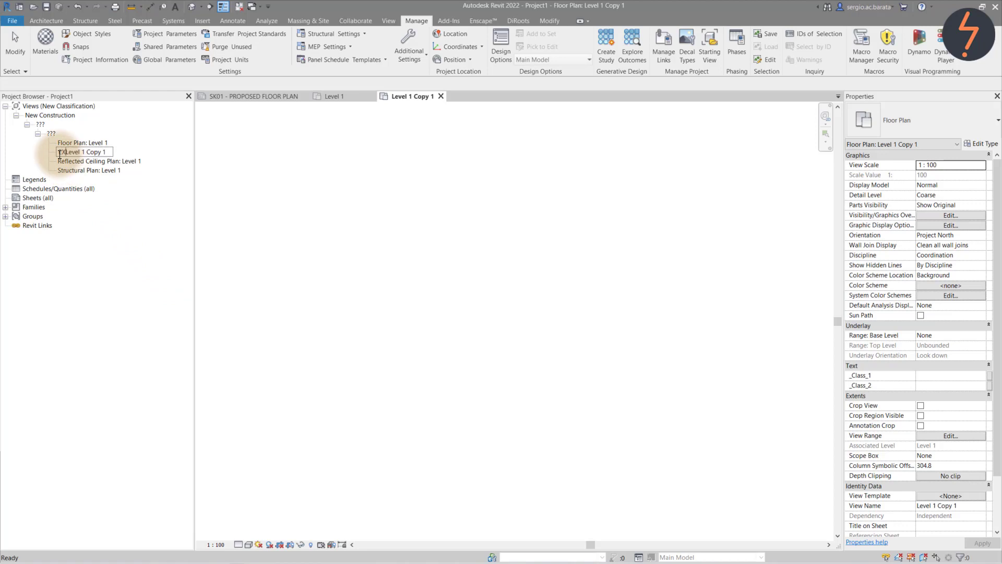
text(_)
key(Delete)
key(Delete)
key(Delete)
key(Delete)
key(Delete)
key(Delete)
key(Delete)
click(257, 178)
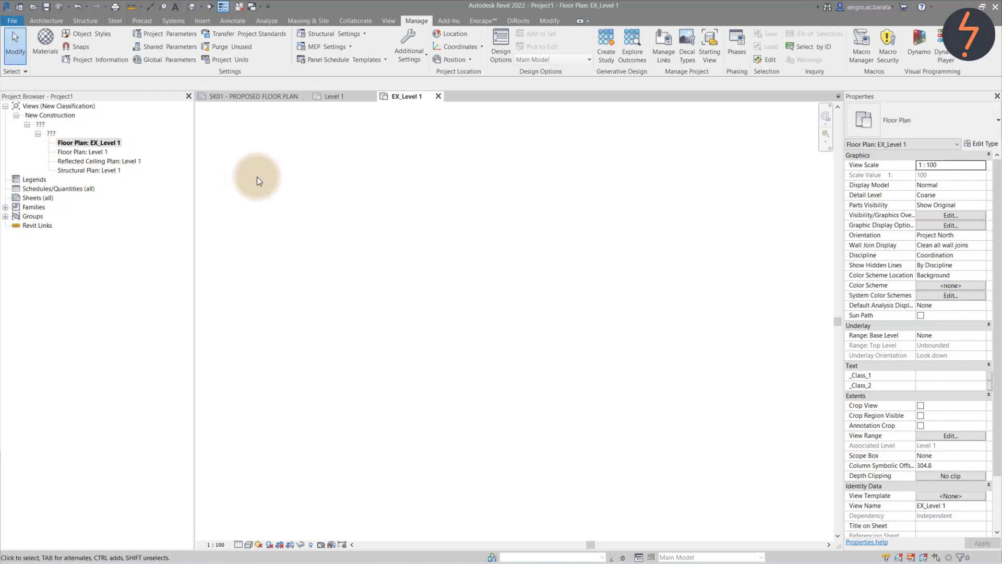
Set the phase of the EX_Level 1 floor plan to Existing
scroll(900, 421, down, 2)
click(950, 515)
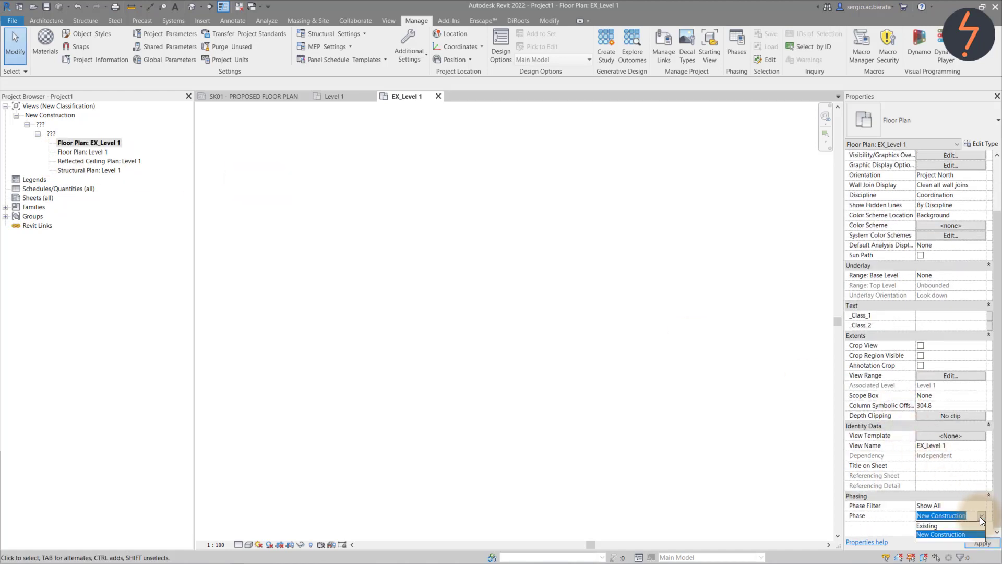
click(934, 525)
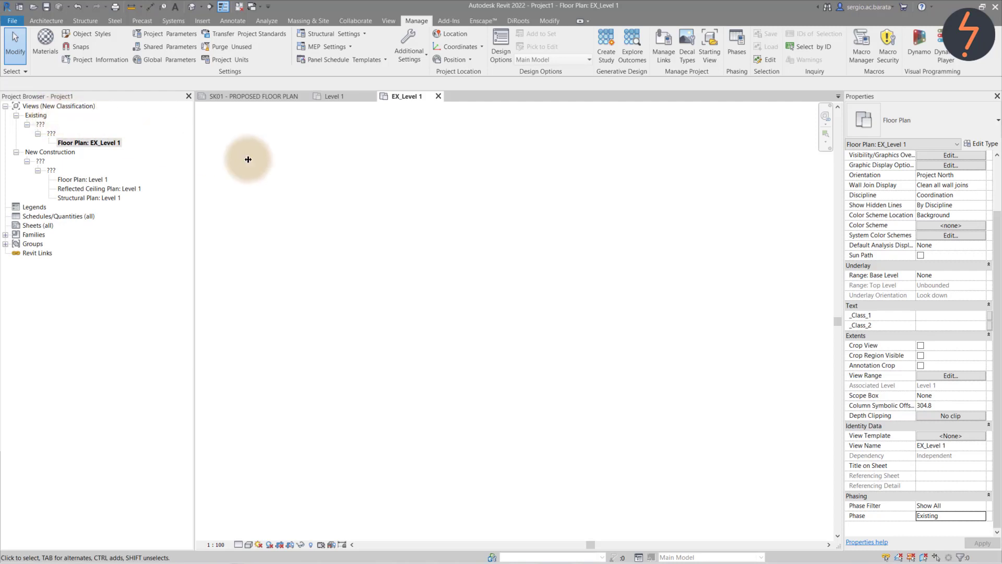
Classify the EX_Level 1 floor plan with _Class_1 set to 01_Existing Cond. and _Class_2 set to Plans
click(931, 316)
text(01_Existing Con)
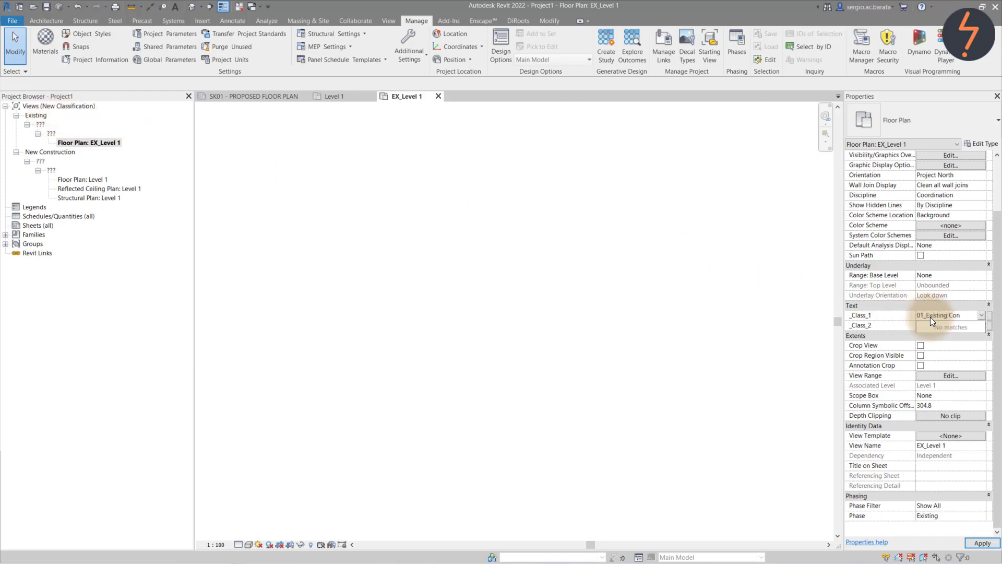
text(d.)
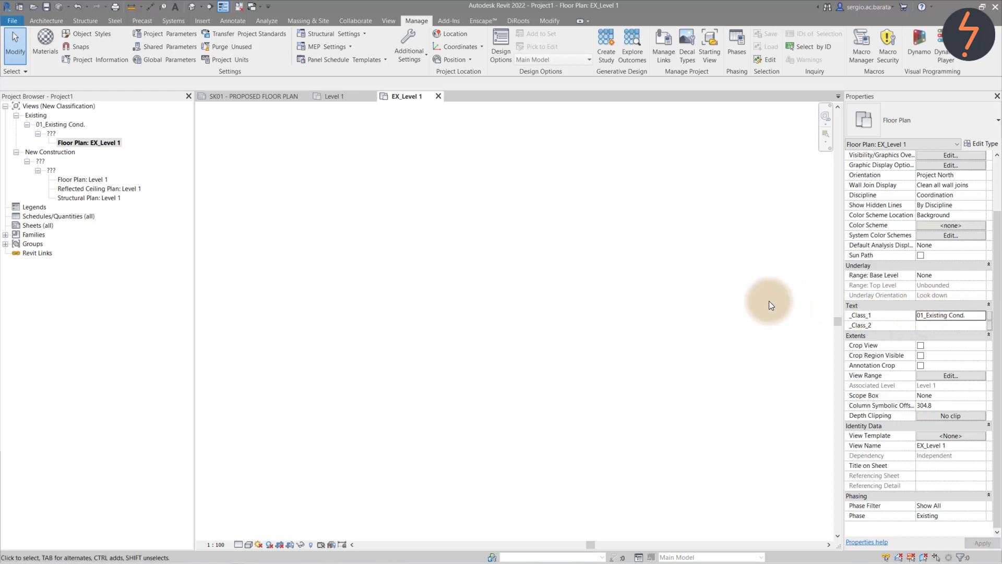
click(924, 324)
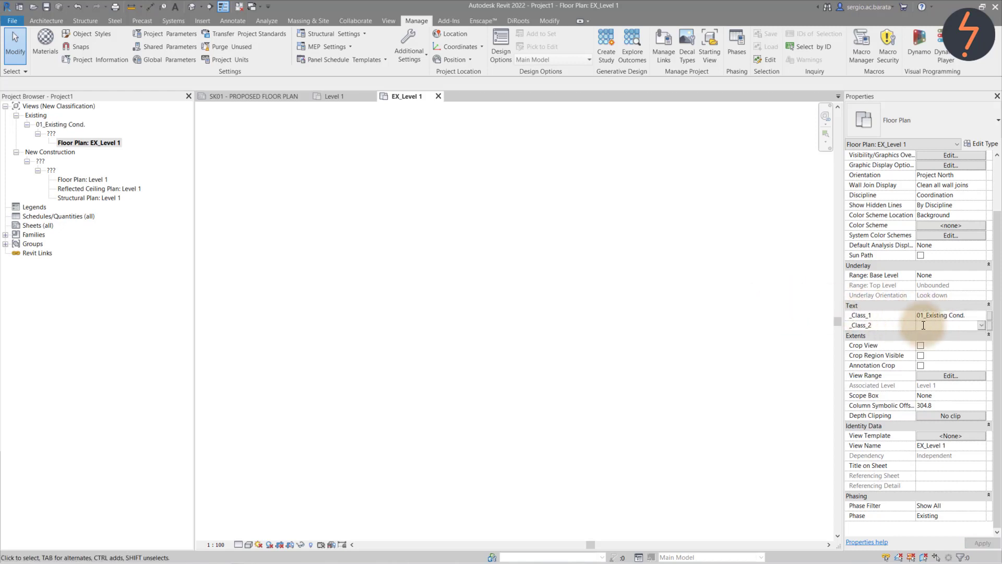
text(Plans)
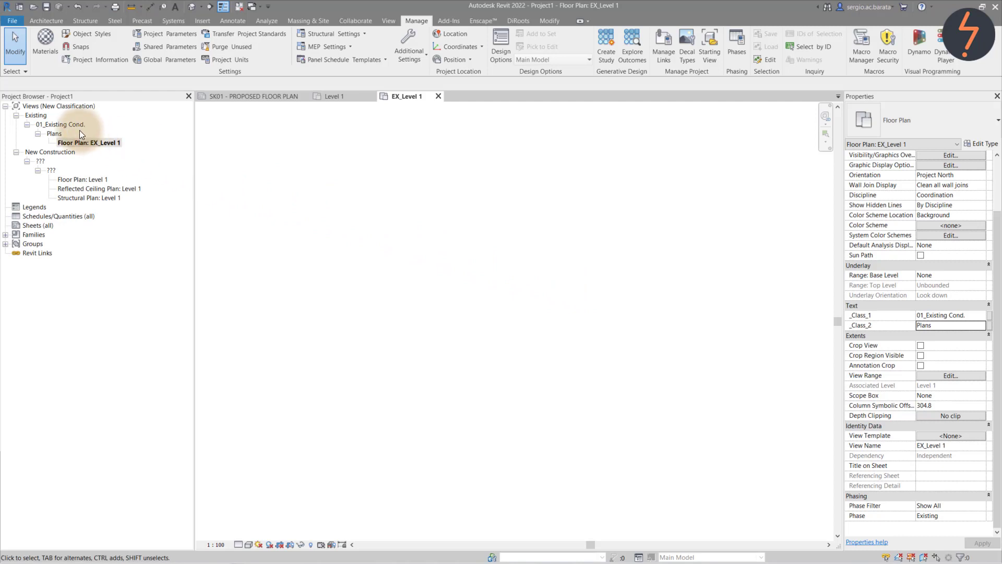
Classify the Level 1 floor plan with _Class_1 set to 02_Proposed Docs. and _Class_2 set to Plans
double_click(97, 179)
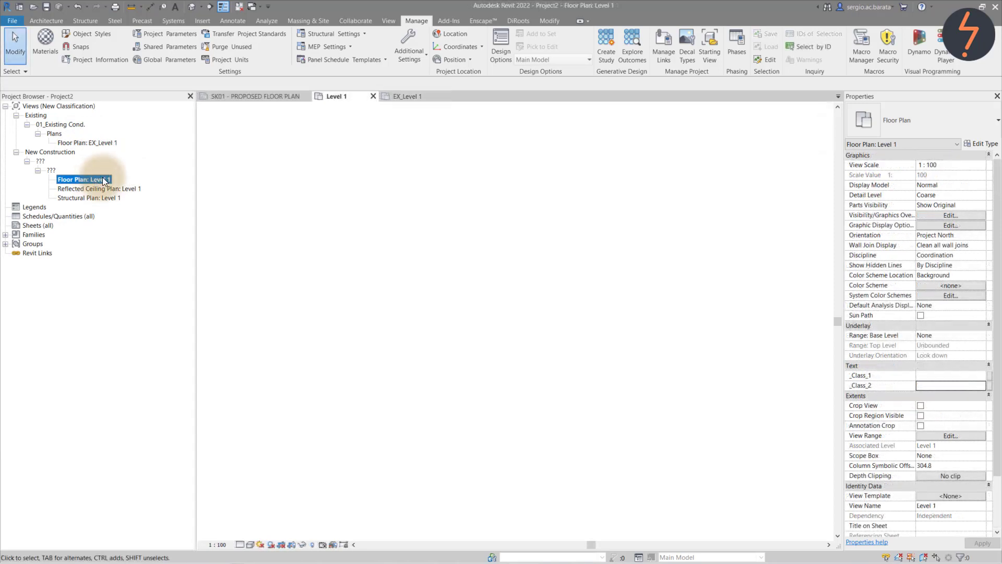
click(983, 377)
click(984, 374)
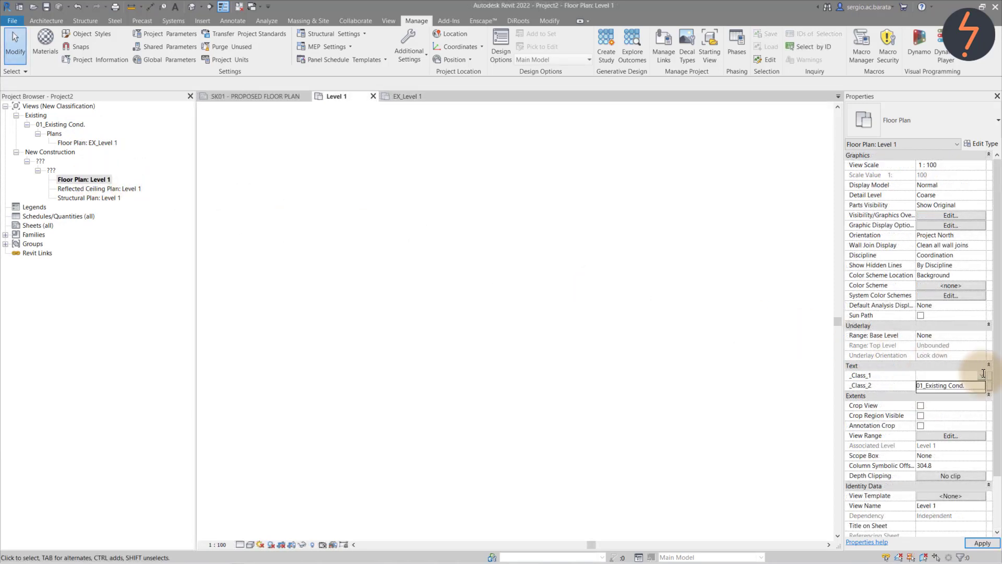
text(02_Proposed Docs.)
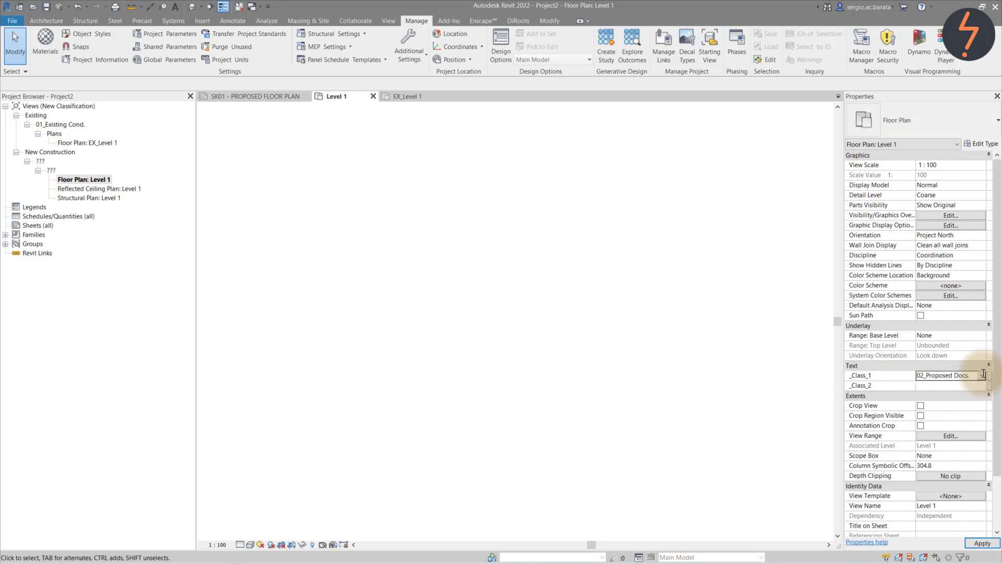
click(968, 386)
text(Plans)
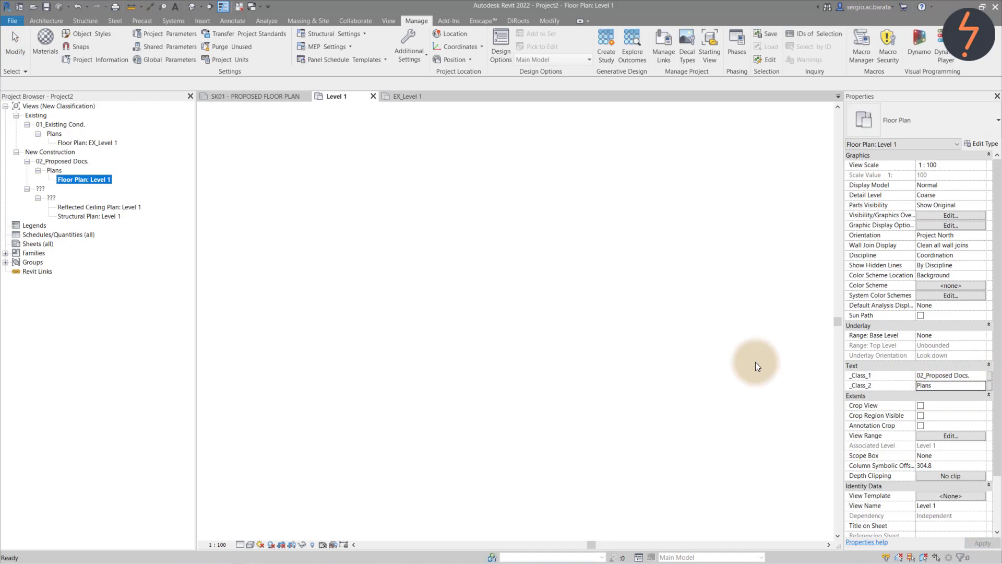
Classify the Level 1 structural plan with _Class_1 set to 02_Proposed Docs. and _Class_2 set to Plans
click(115, 215)
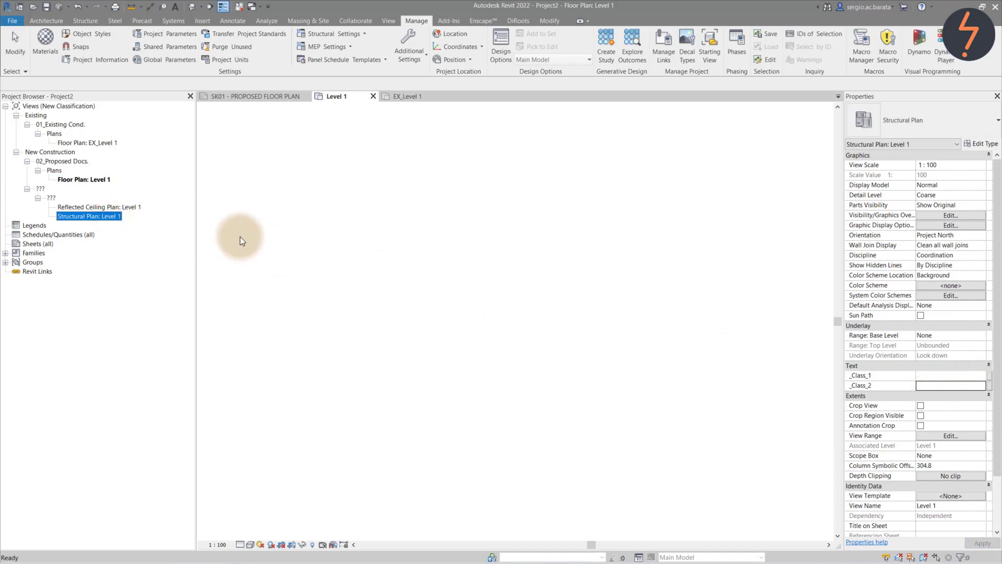
click(980, 376)
click(971, 386)
text(Plans)
key(Return)
Classify the Level 1 reflected ceiling plan with _Class_1 set to 02_Proposed Docs. and _Class_2 set to Ceiling Plans
click(126, 216)
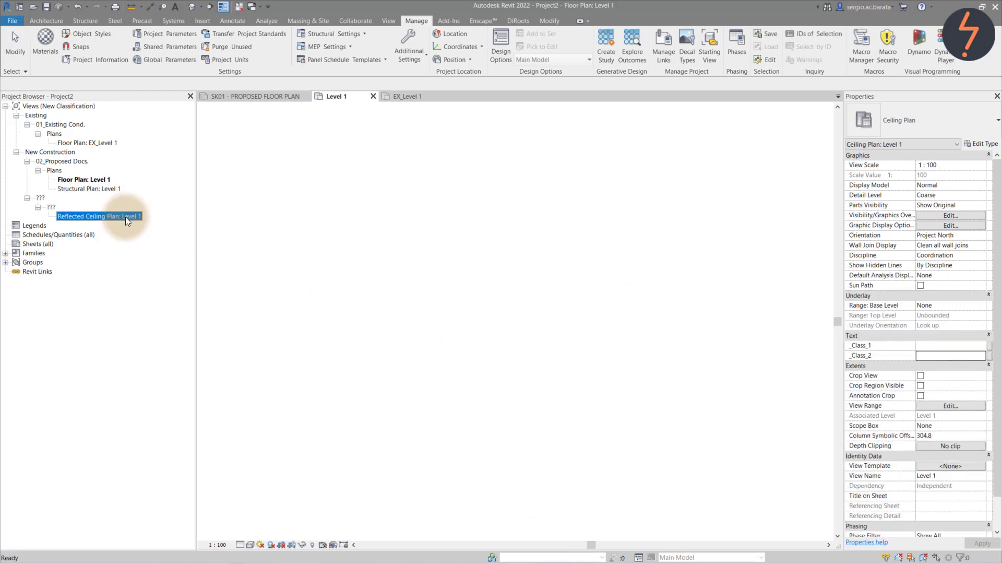
click(980, 345)
click(965, 366)
click(957, 356)
text(Cei)
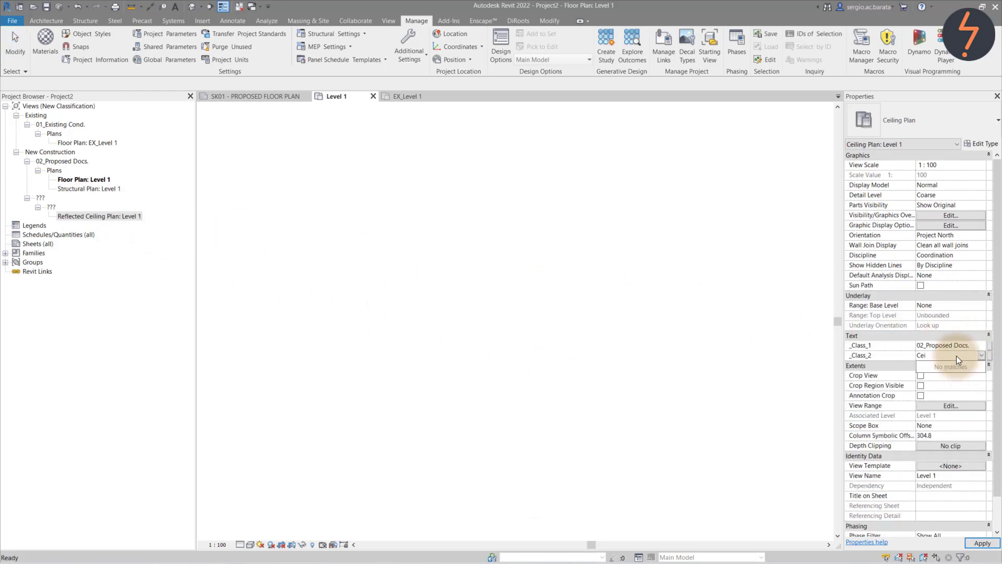
text(ling Plans)
click(678, 332)
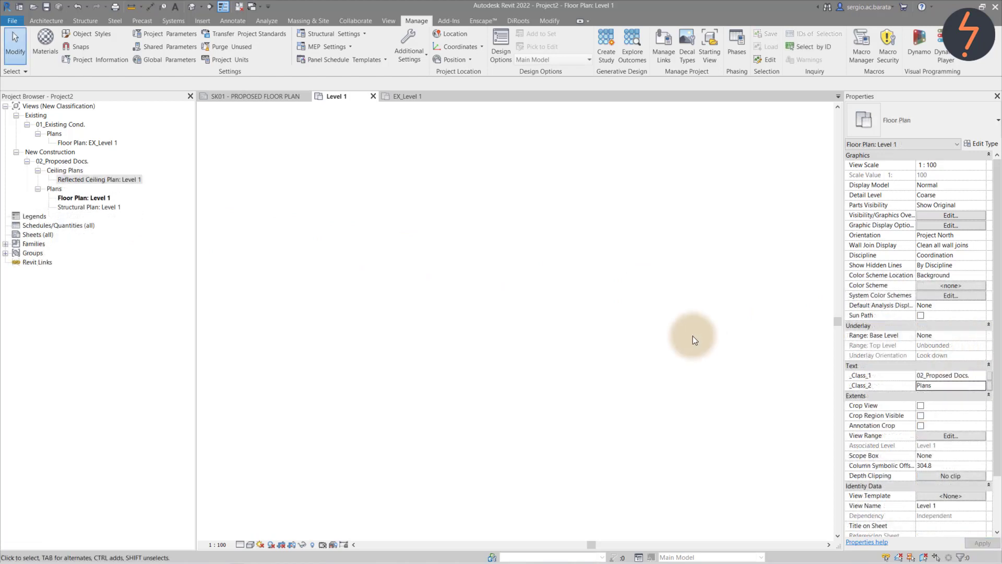
Collapse the Plans and Ceiling Plans folders under the existing and new construction phases
click(37, 134)
click(38, 162)
click(37, 170)
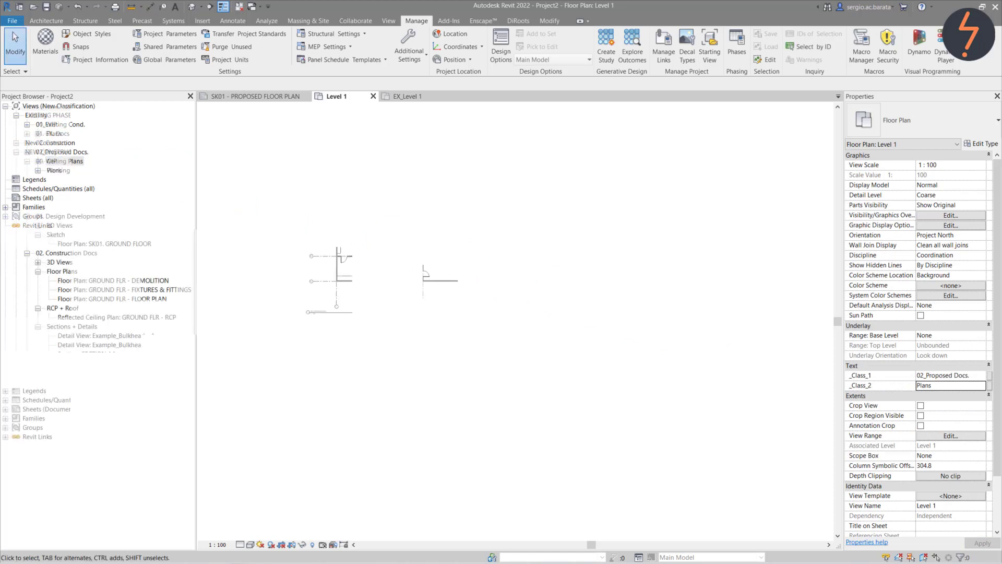
Switch to the SK01 - PROPOSED FLOOR PLAN sheet, then open the SK01. GROUND FLOOR plan and zoom in on its furnished rooms
click(265, 97)
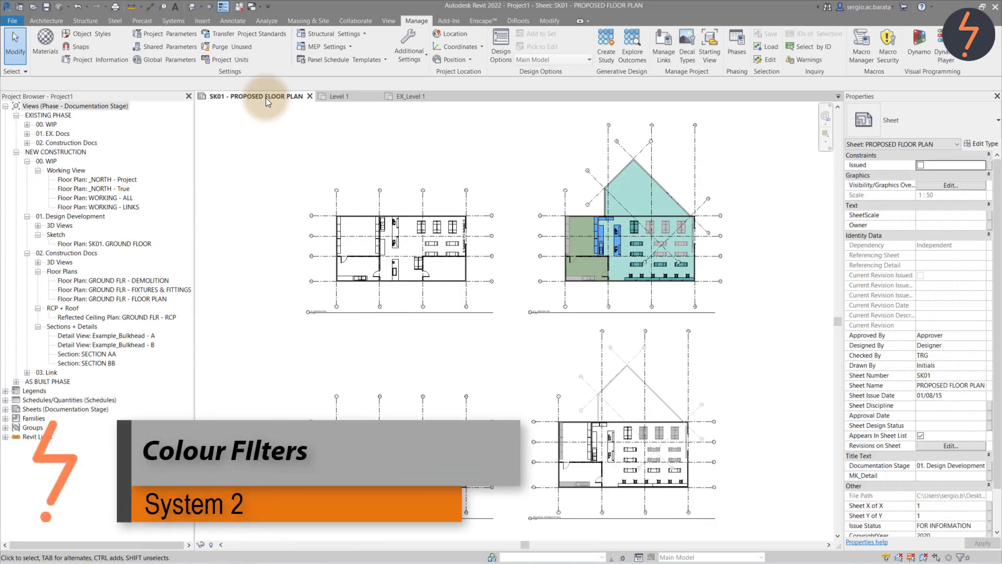
click(134, 243)
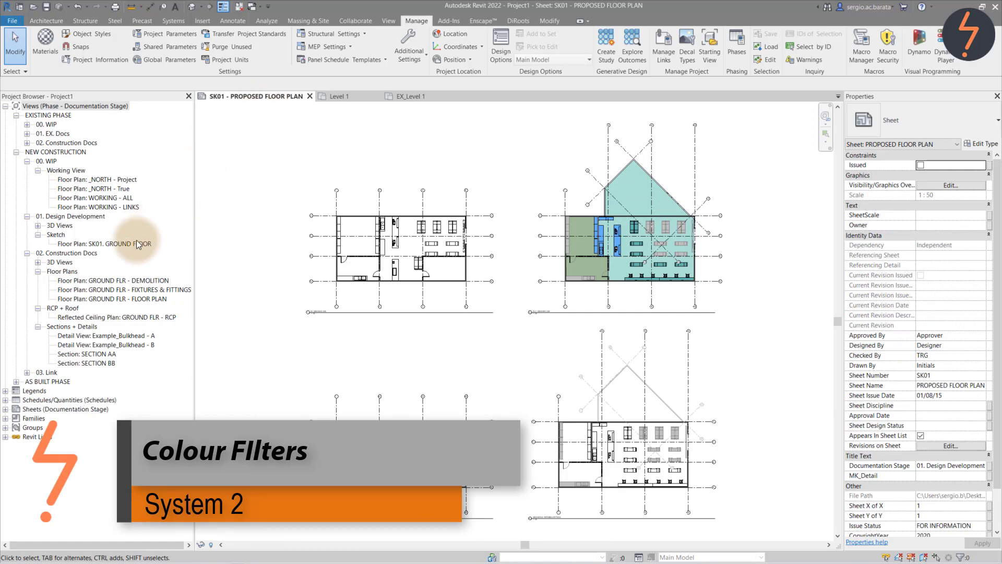
double_click(134, 243)
right_click(349, 303)
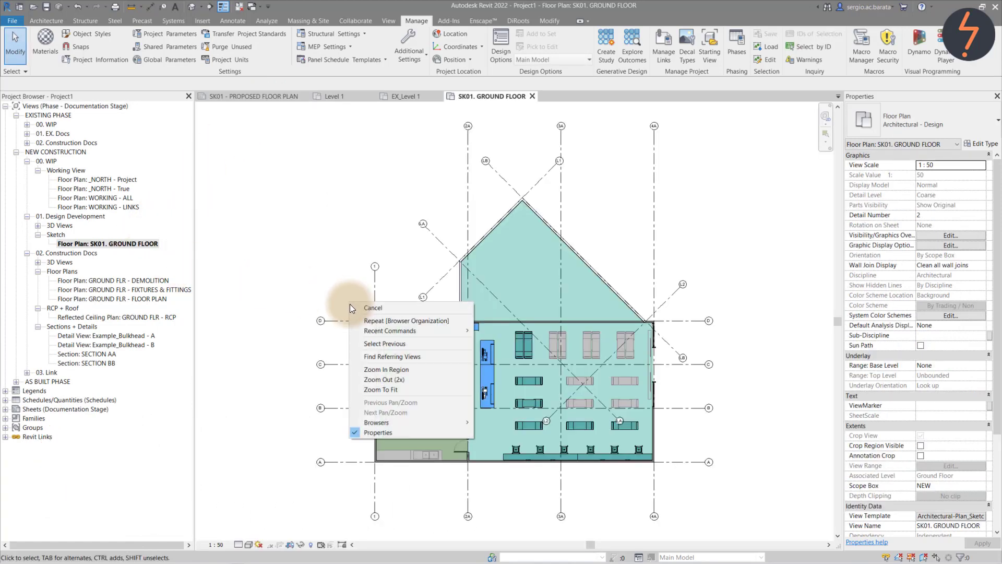
click(376, 370)
click(358, 302)
click(588, 476)
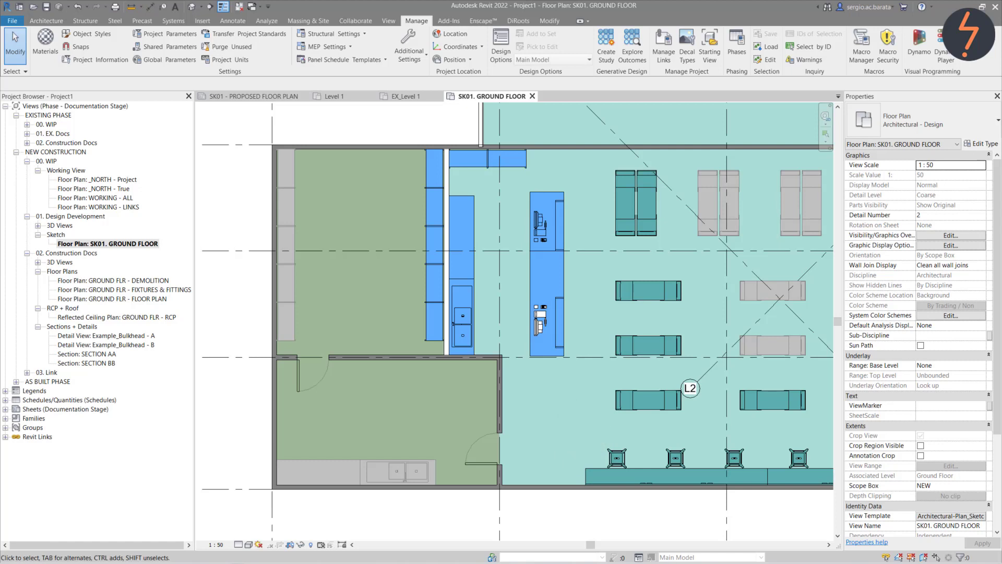
Check the Condition property of the blue counter, a teal cafe table and a grey cafe table, then clear the selection
click(565, 270)
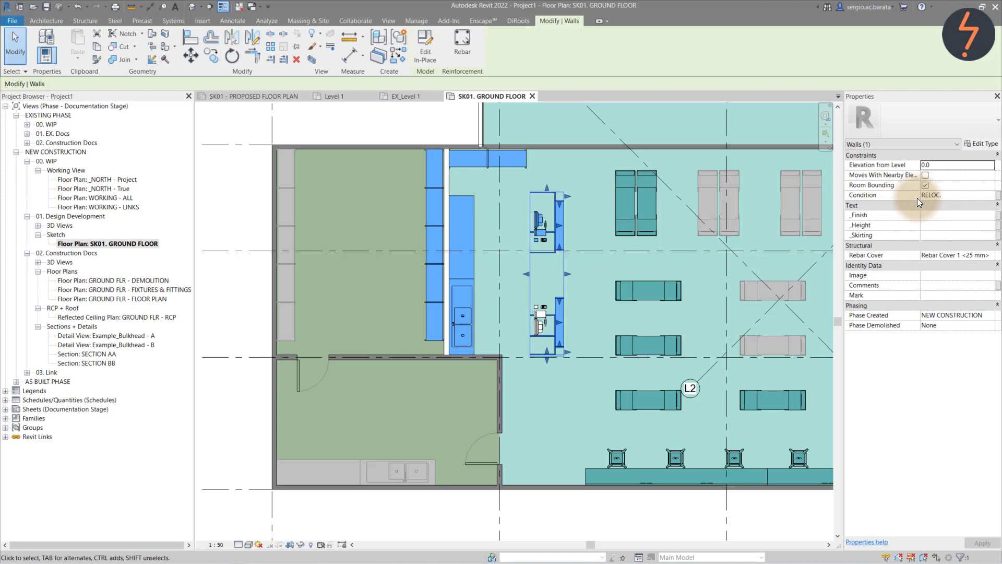
click(658, 202)
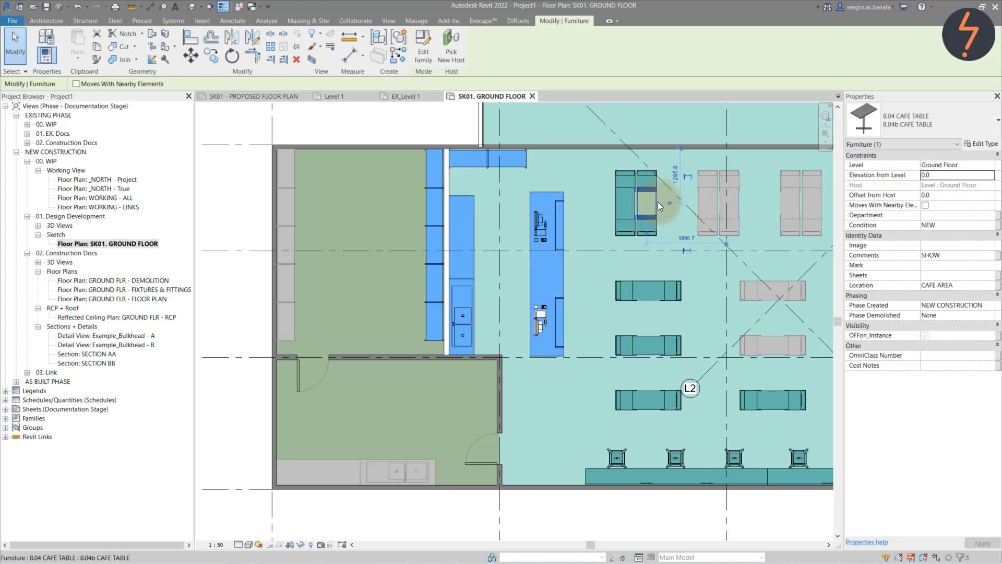
click(704, 204)
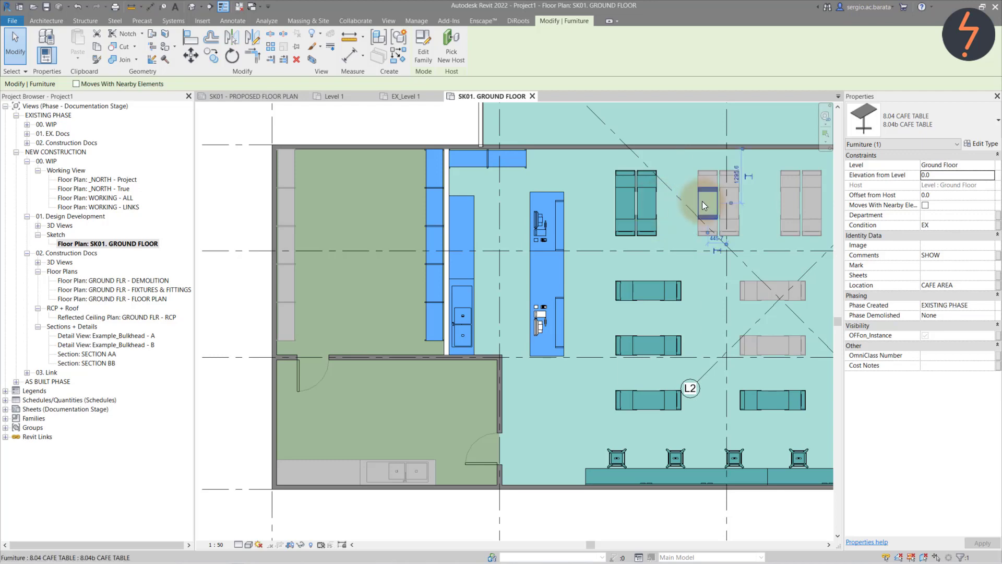
click(682, 208)
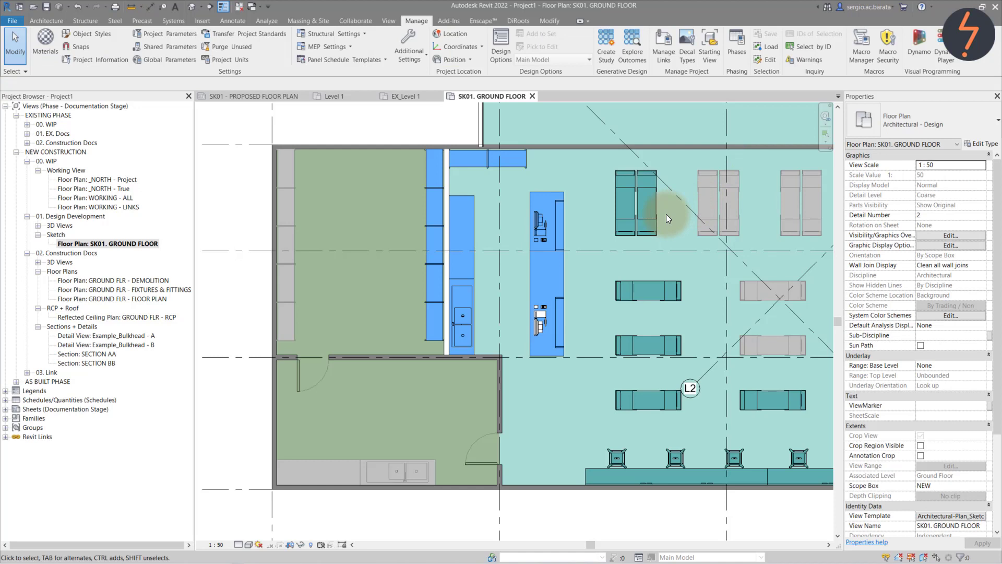
Review the Condition project parameter's settings and assigned categories with unchecked categories hidden, then close the project parameters
click(165, 33)
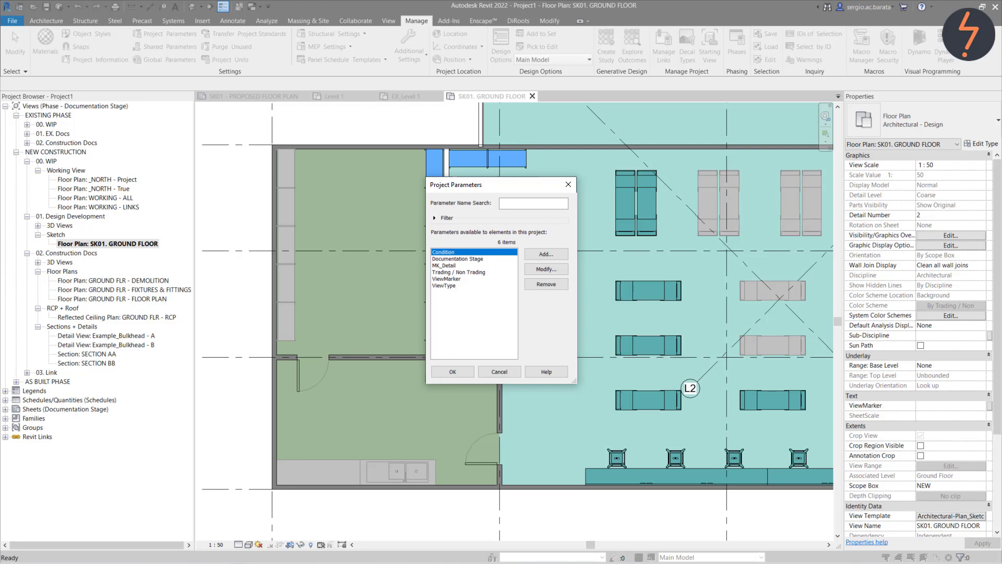
click(545, 268)
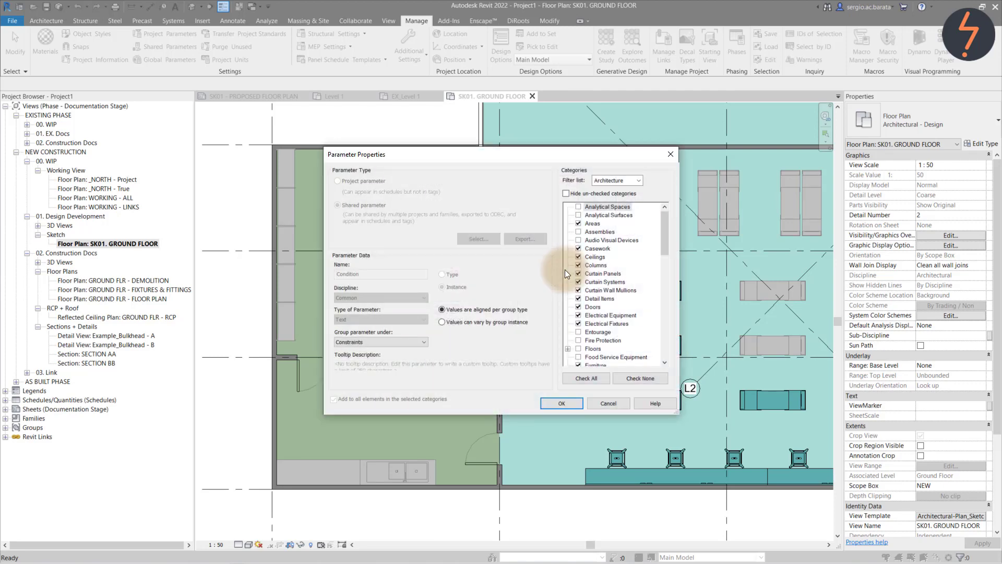
click(581, 195)
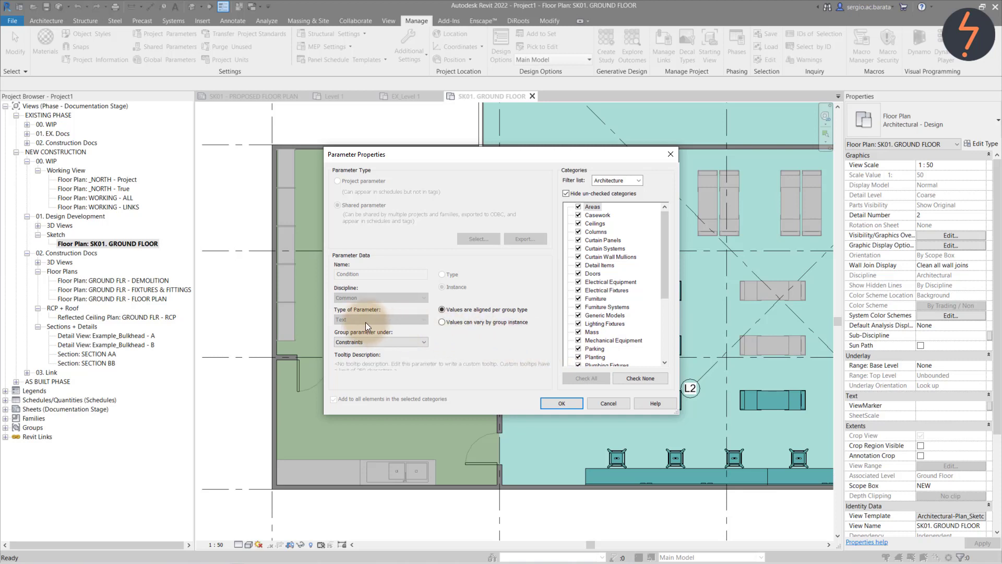
click(569, 403)
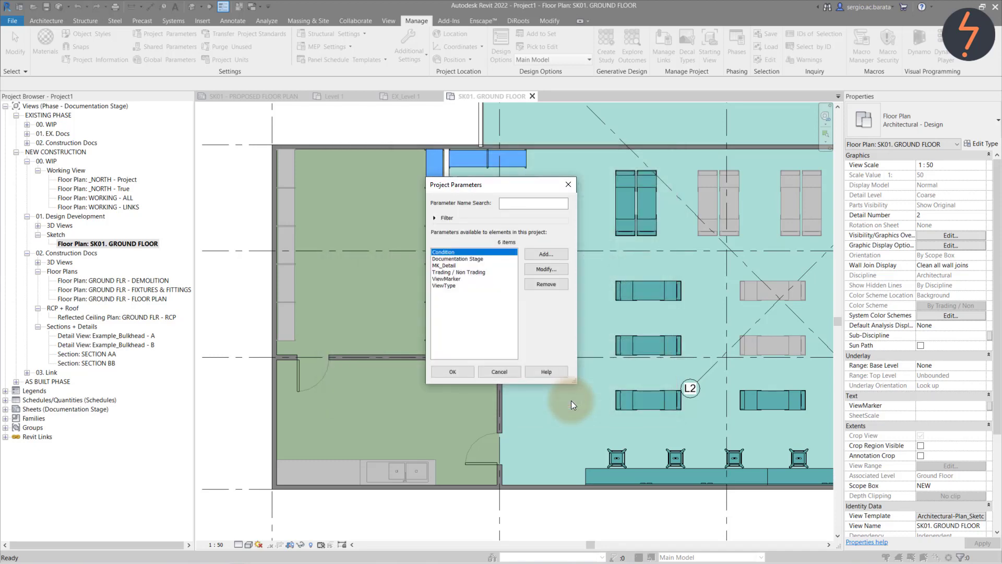
click(487, 375)
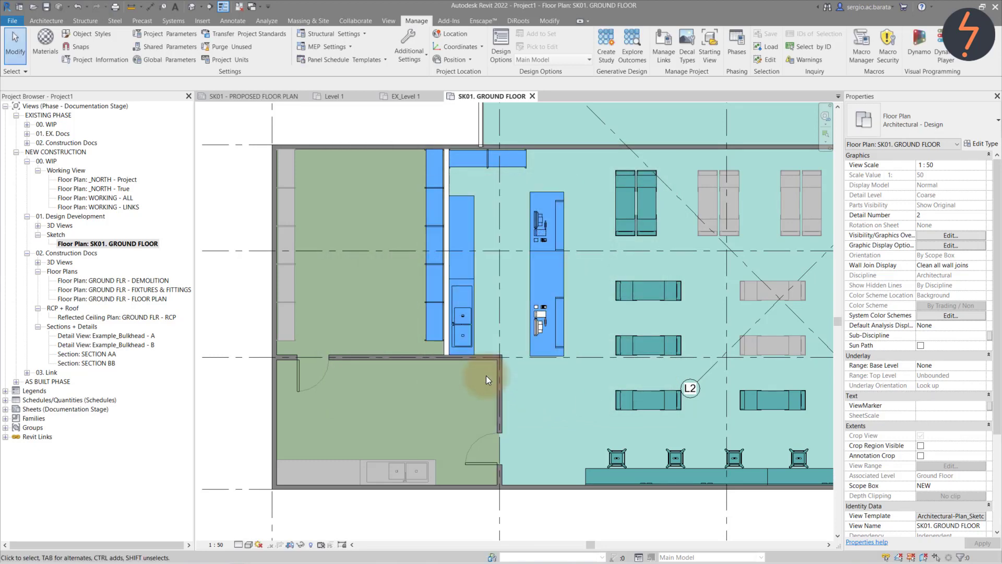
Review the sketch view template's filter overrides and the Condition filter's RELOC. rule and categories with unchecked ones hidden, then leave the template unchanged
click(928, 516)
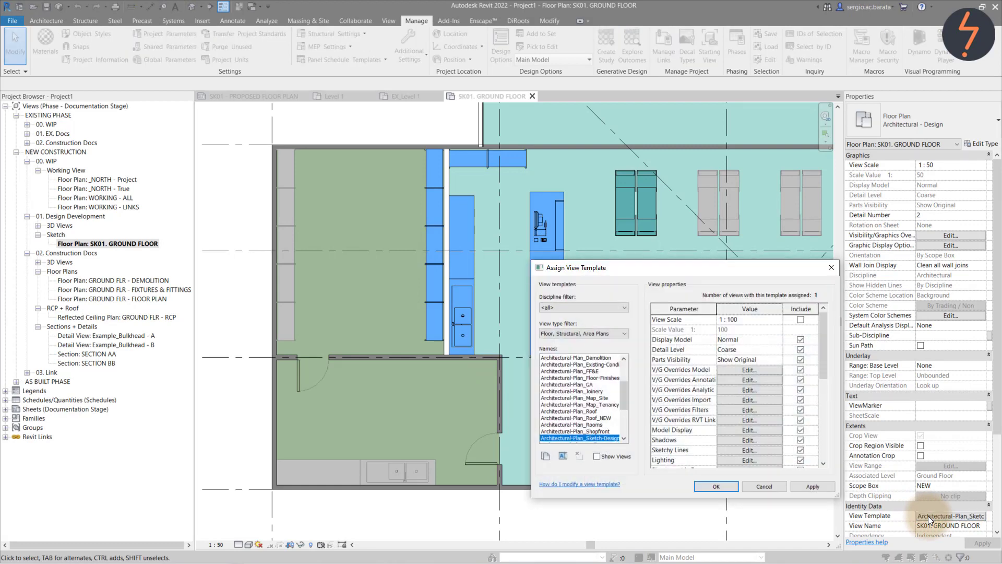
click(768, 410)
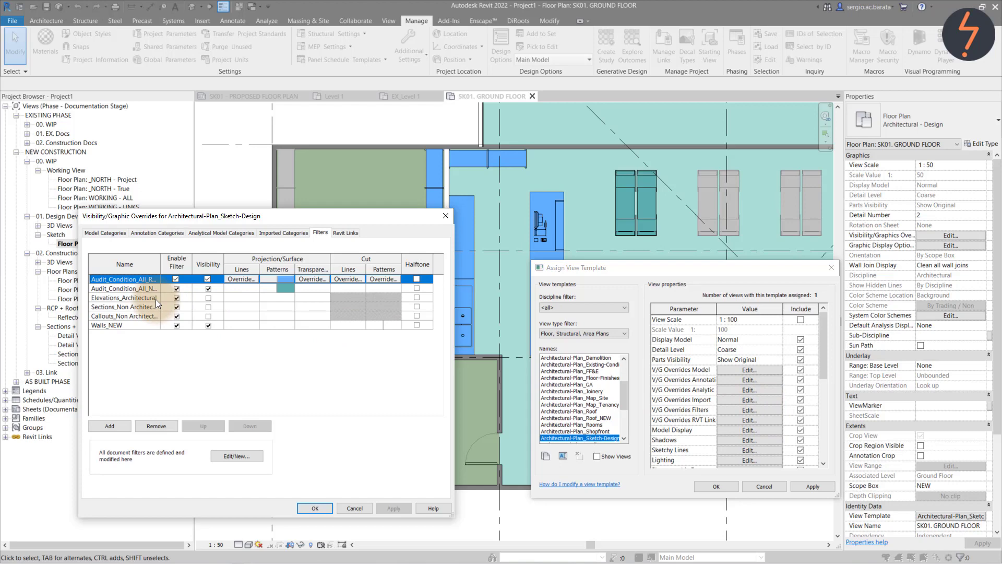
click(241, 454)
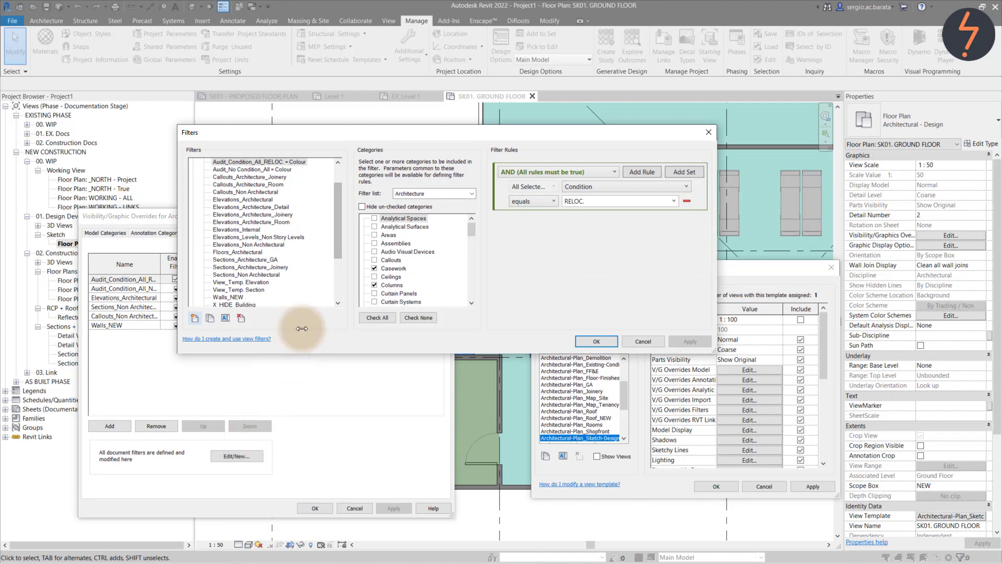
click(362, 207)
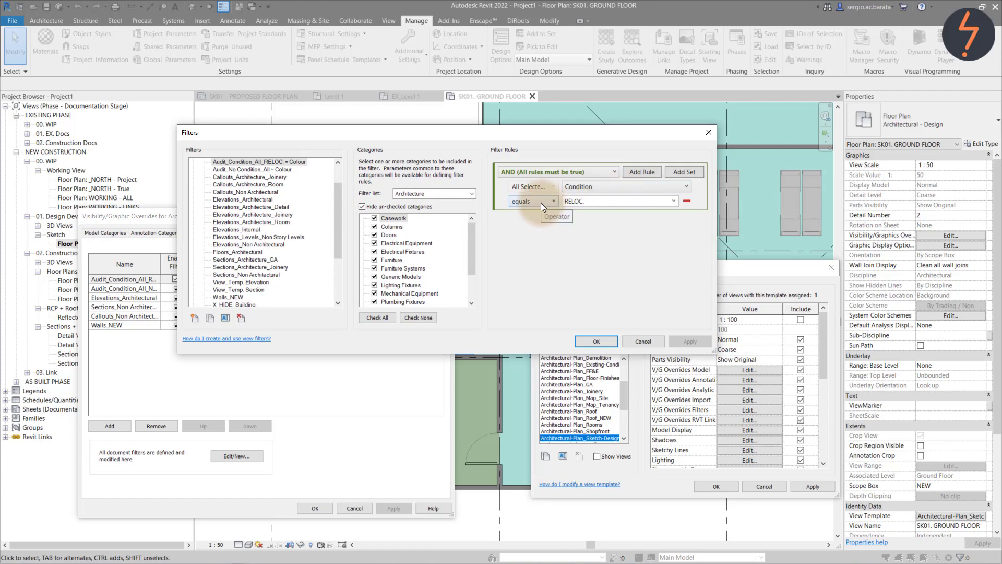
click(596, 341)
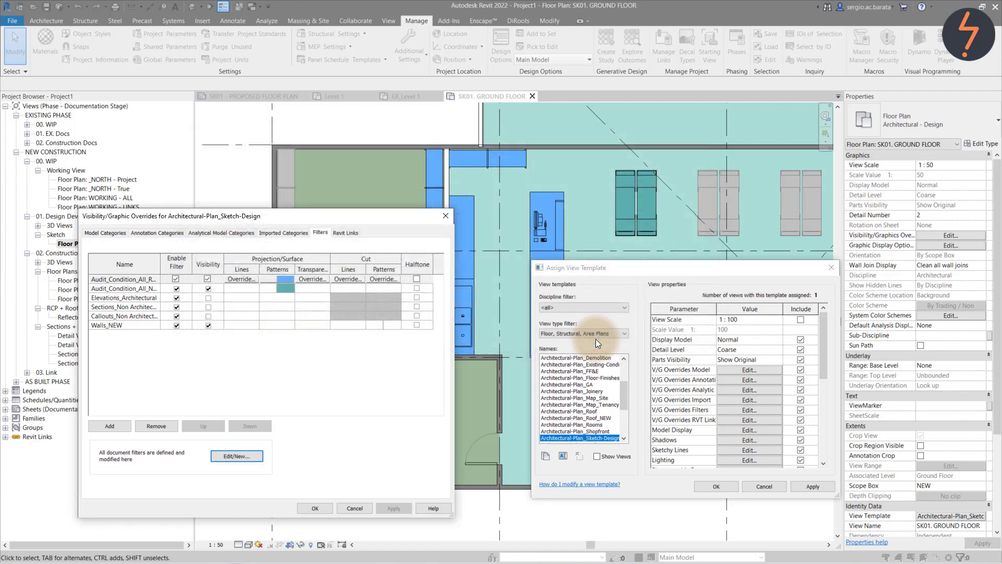
click(322, 508)
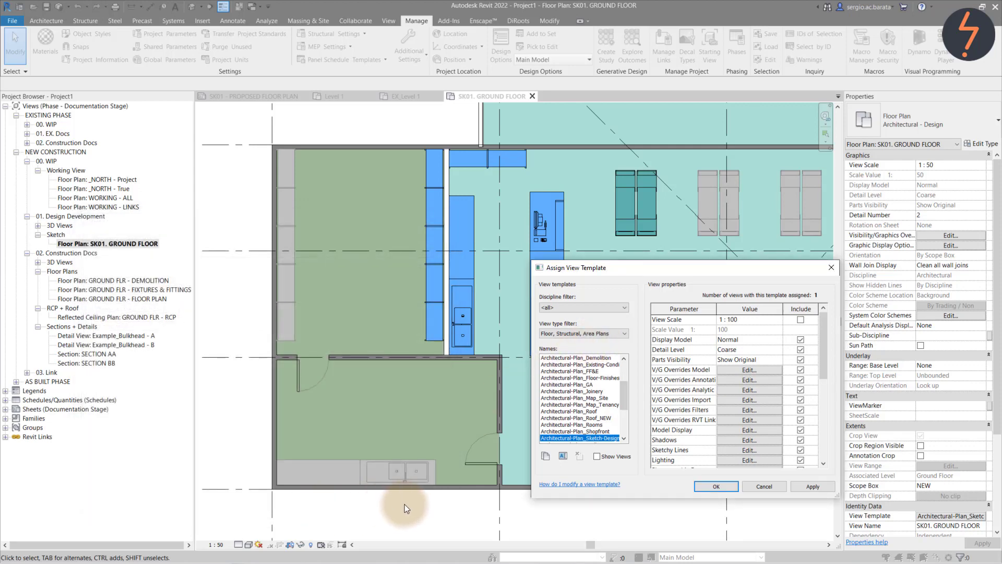
click(777, 488)
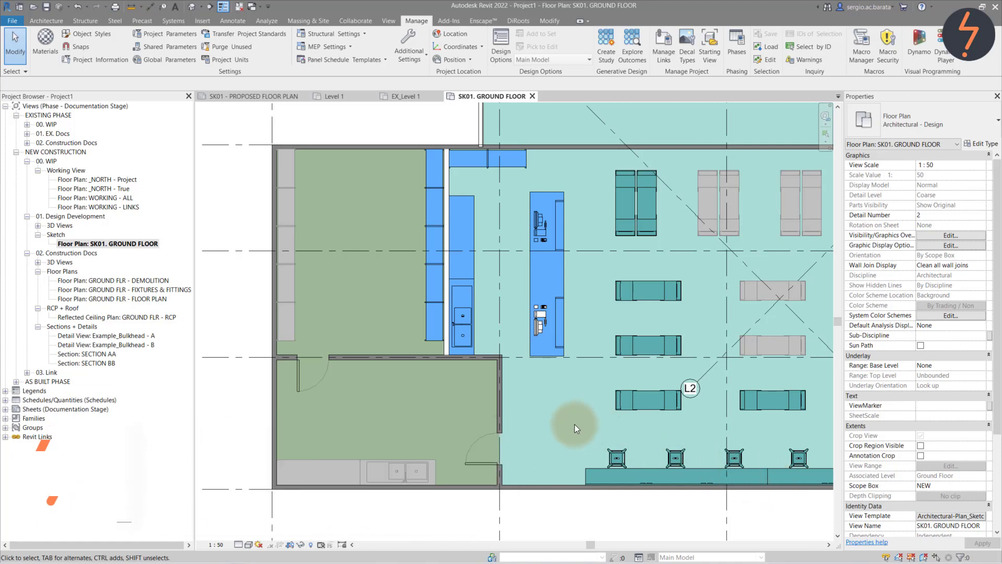
Check the Phase Created property of the horizontal wall below the store room and the vertical wall beside the blue shelving, then clear the selection
click(435, 361)
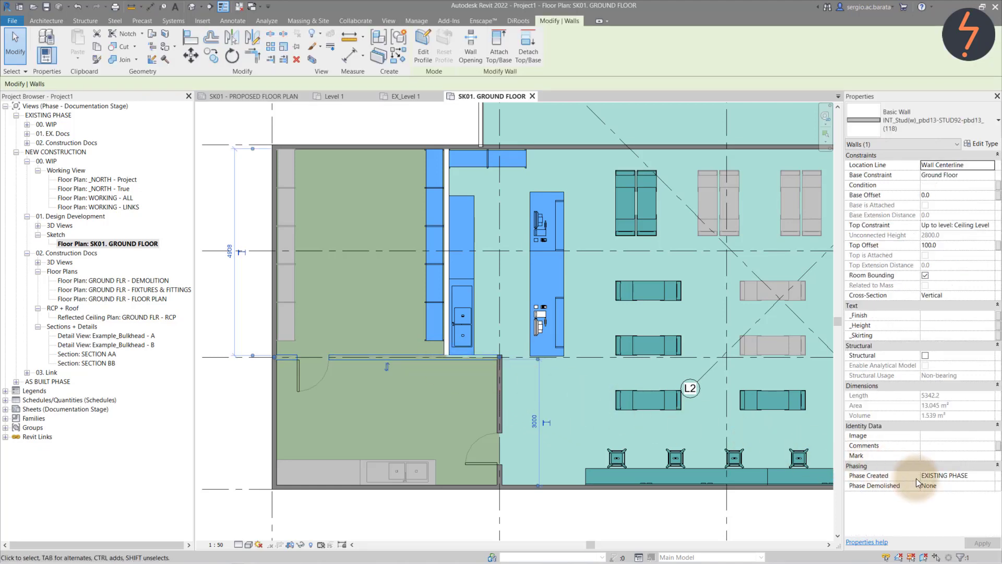
click(478, 375)
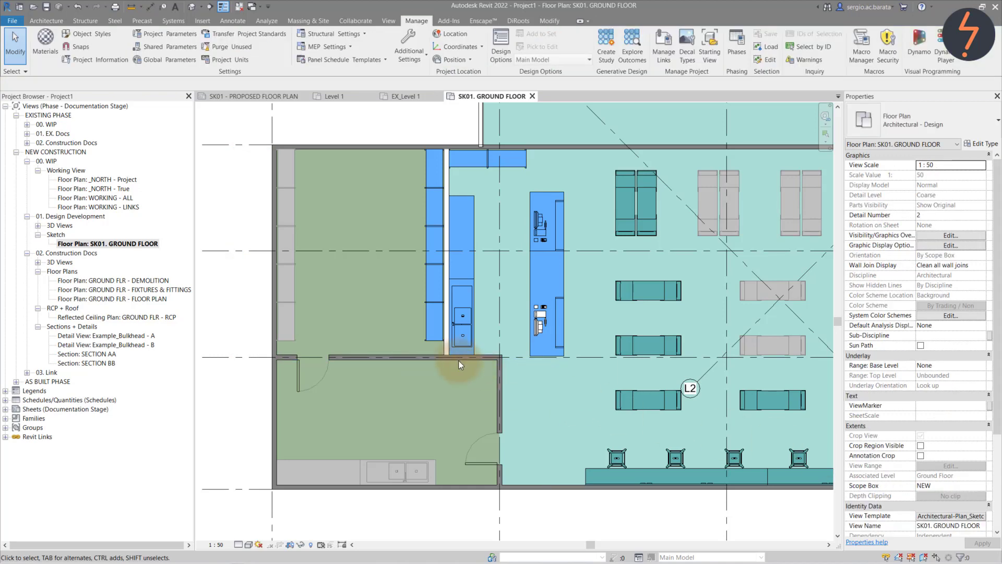
click(442, 349)
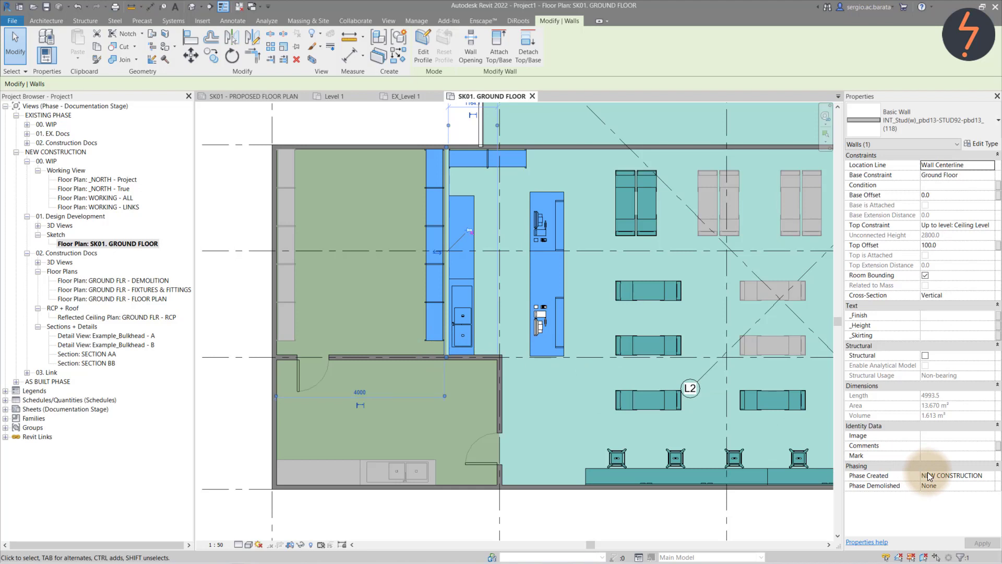
click(788, 514)
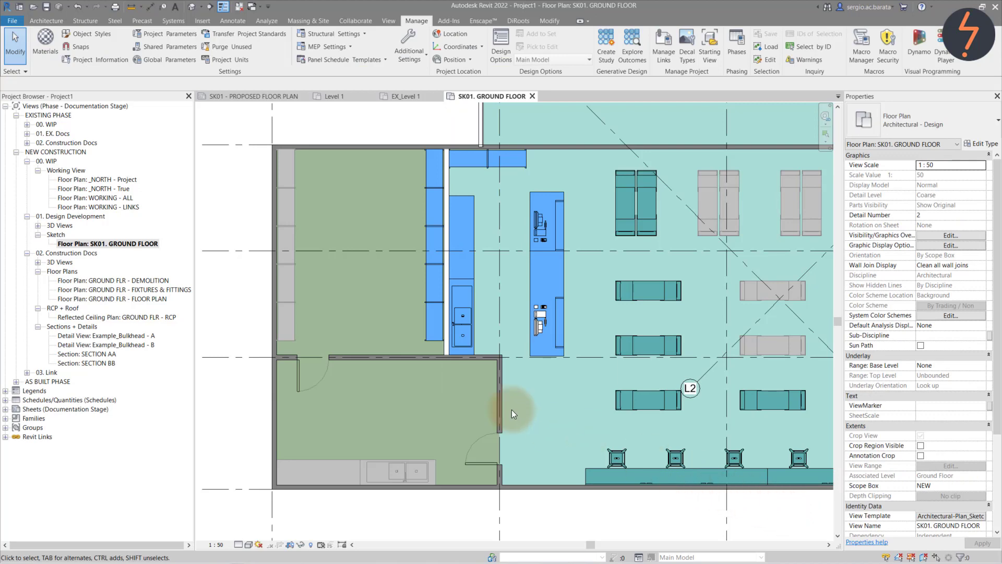
Open the GROUND FLR - DEMOLITION floor plan and check the phasing properties of a red store room racking unit, then clear the selection
double_click(157, 280)
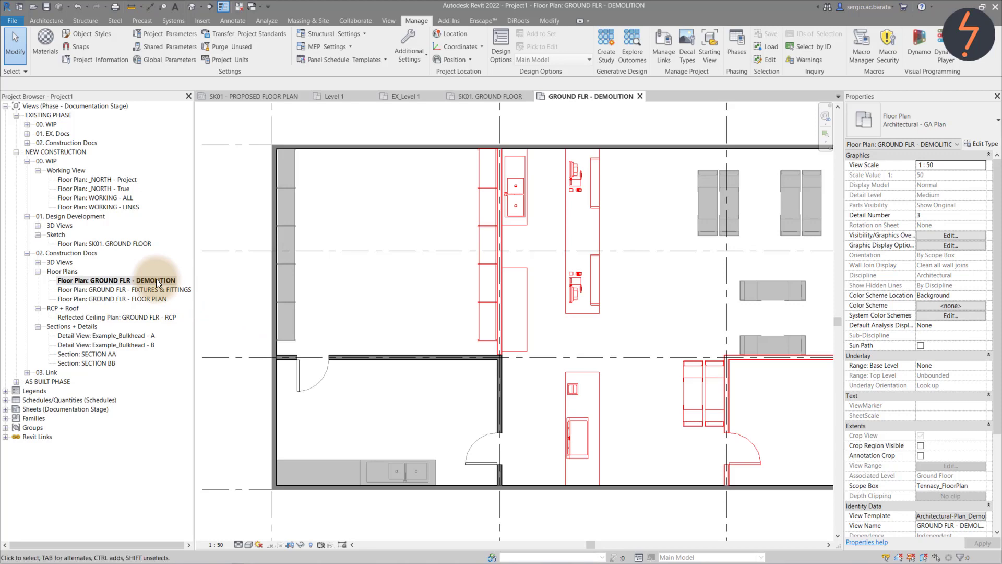
click(489, 295)
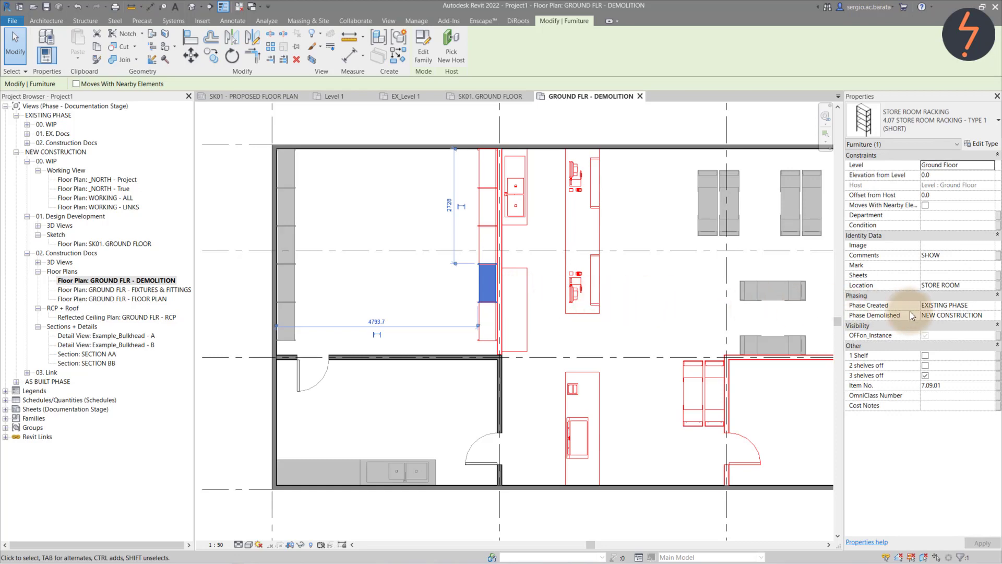
click(809, 312)
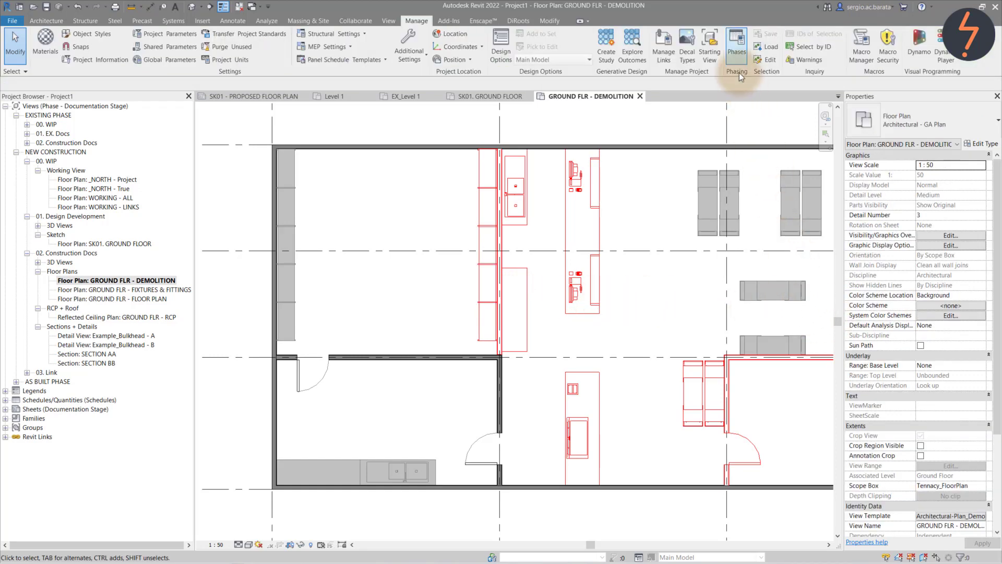
Review the project phases, phase graphic overrides and the 5 - Demo + New phase filter's New and Demolished settings, then cancel the phasing settings
click(737, 52)
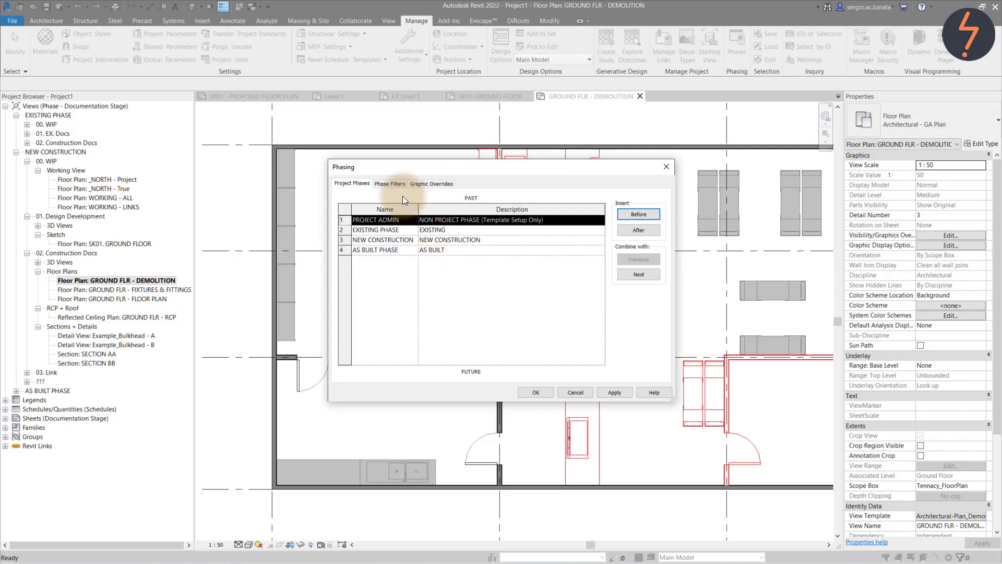
click(428, 186)
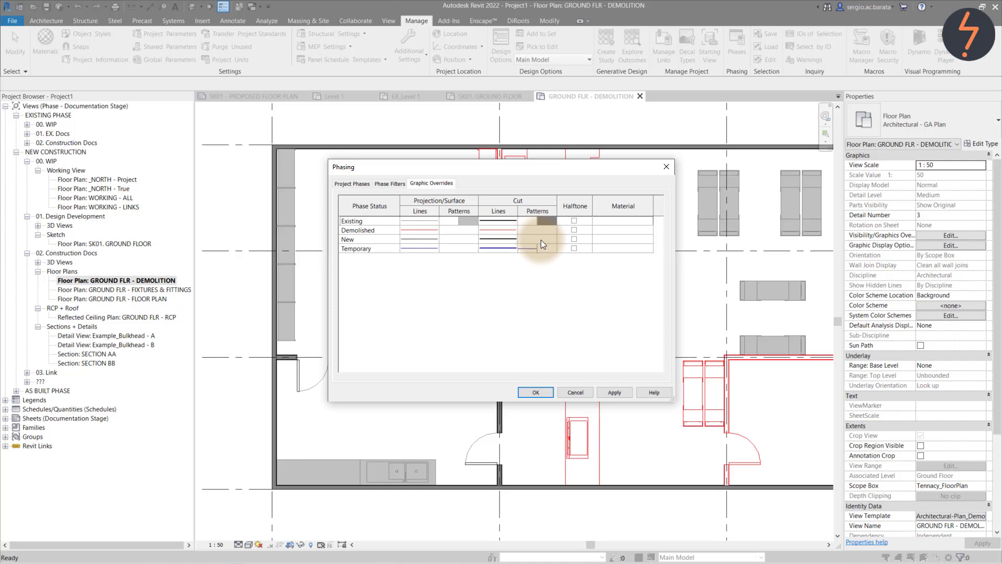
click(397, 185)
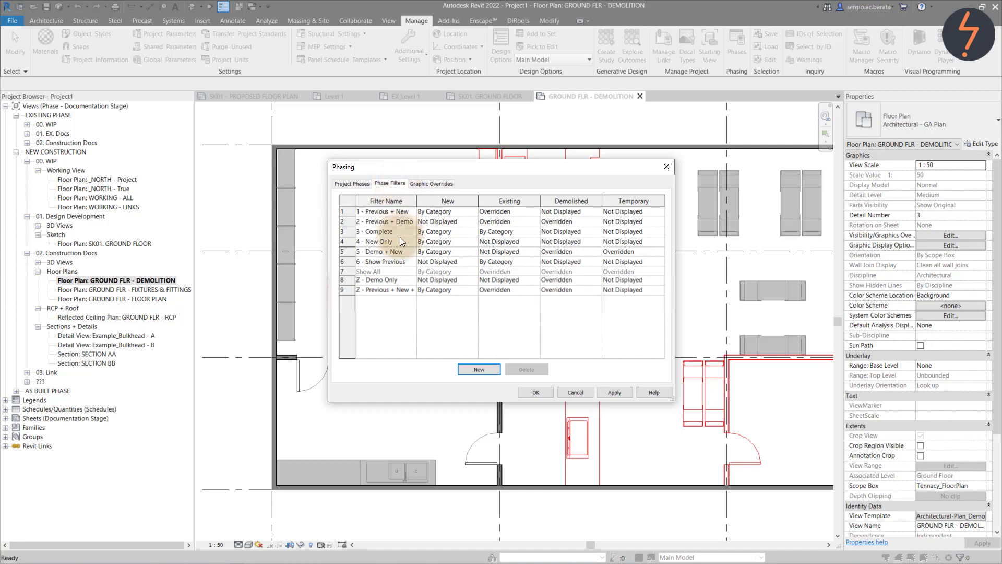
click(343, 252)
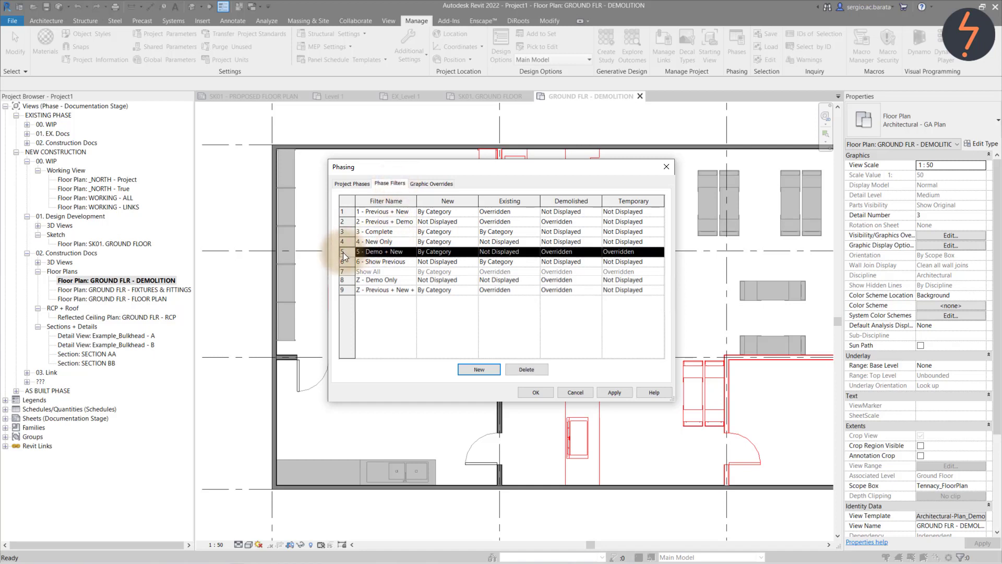
click(468, 256)
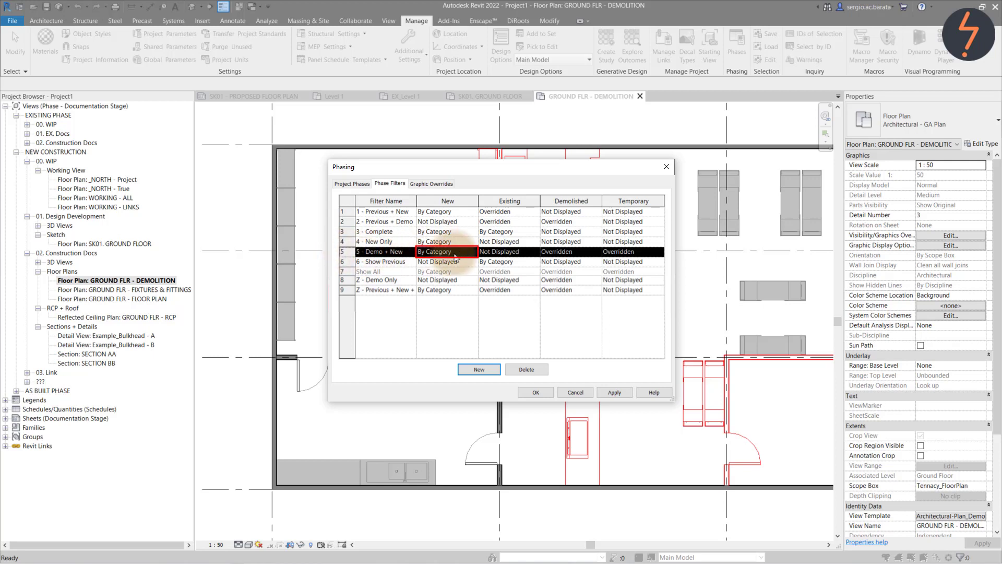
click(566, 256)
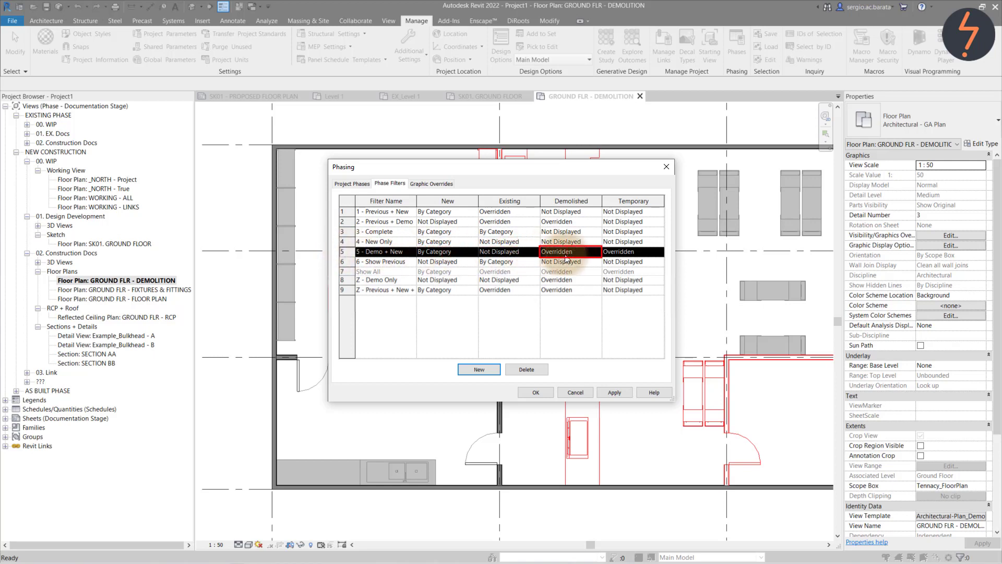
click(574, 392)
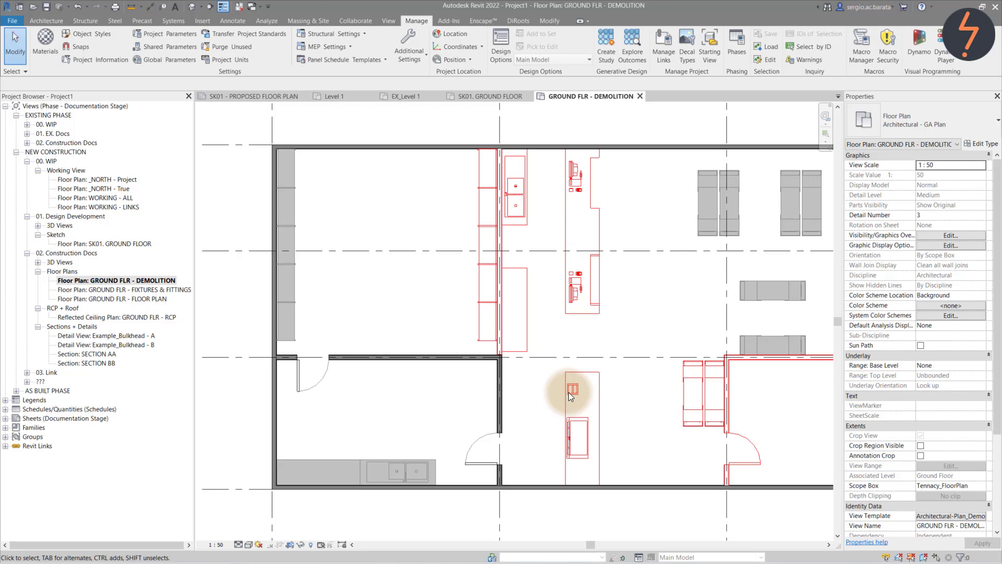
Open the default 3D view and apply the NEW CONSTRUCTION phase with the 1 - Previous + New phase filter
click(192, 7)
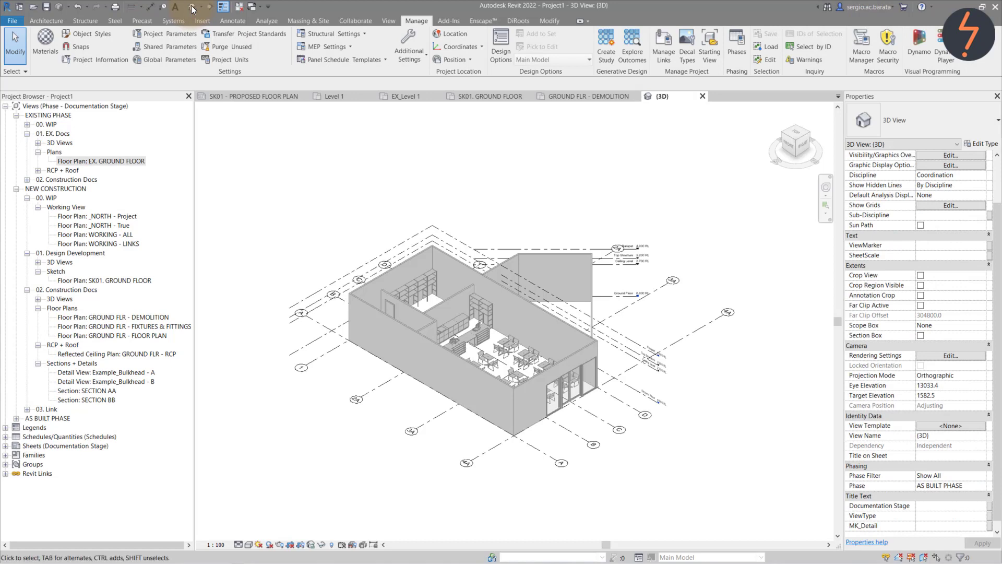
click(971, 486)
click(981, 485)
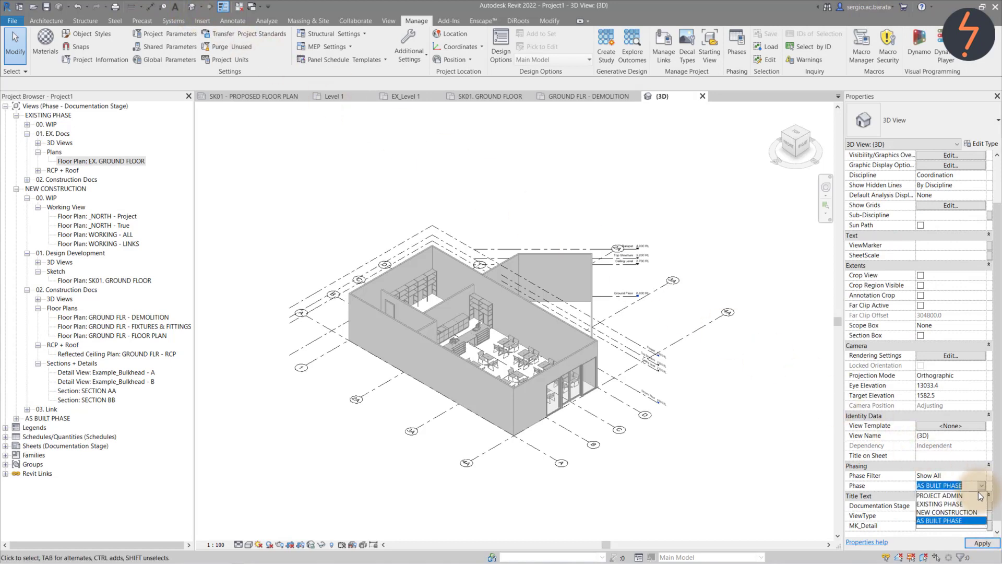
click(963, 512)
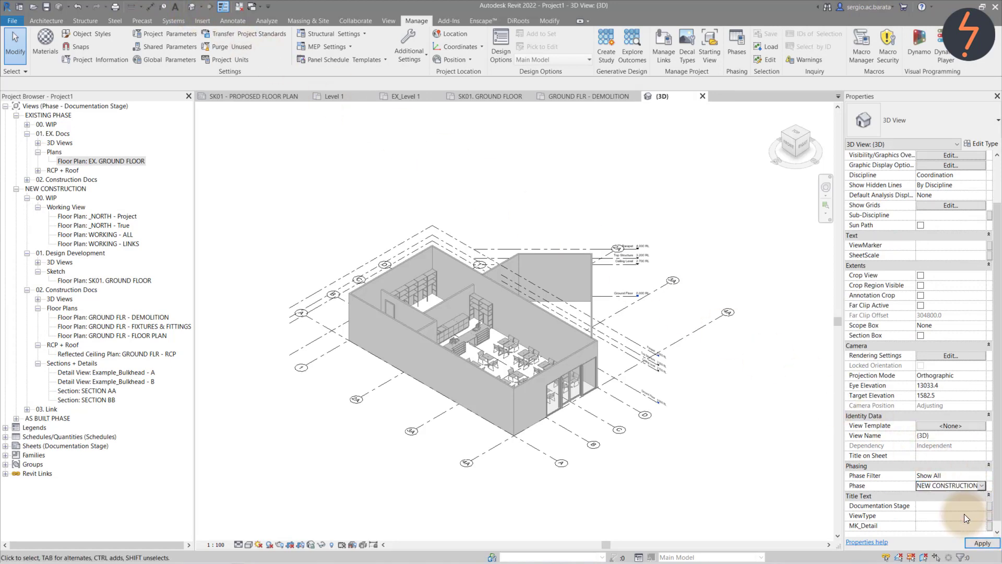
click(980, 475)
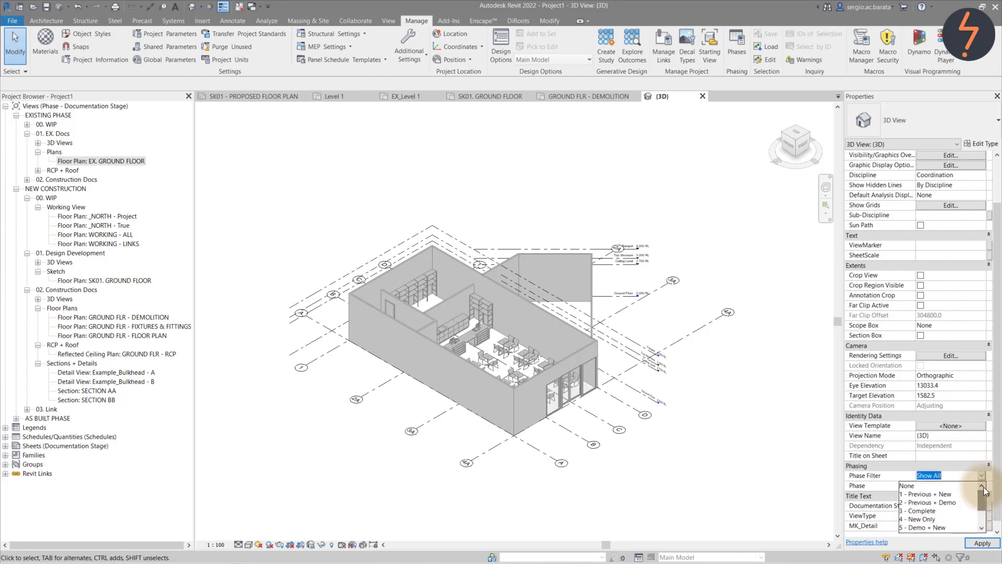
click(945, 493)
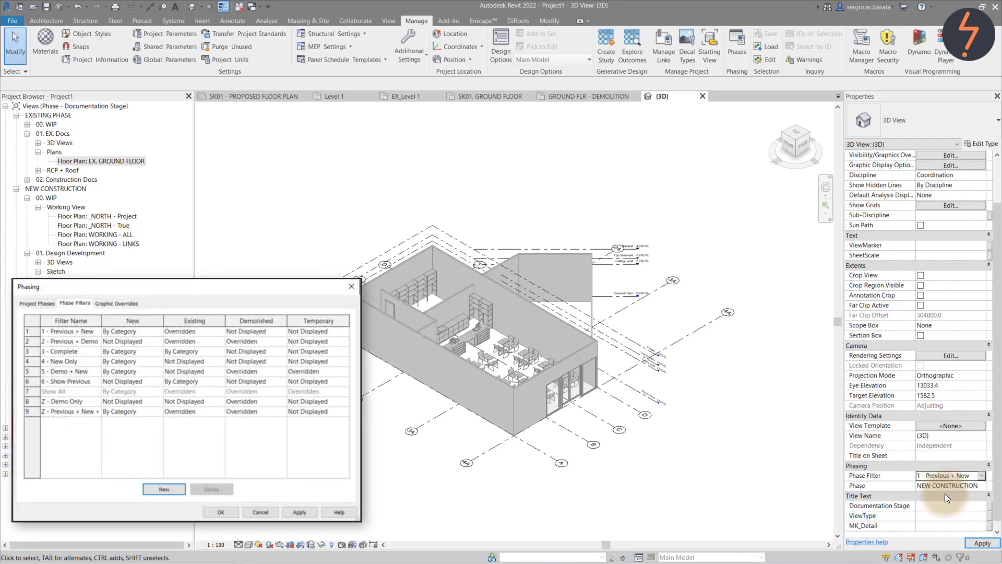
click(982, 543)
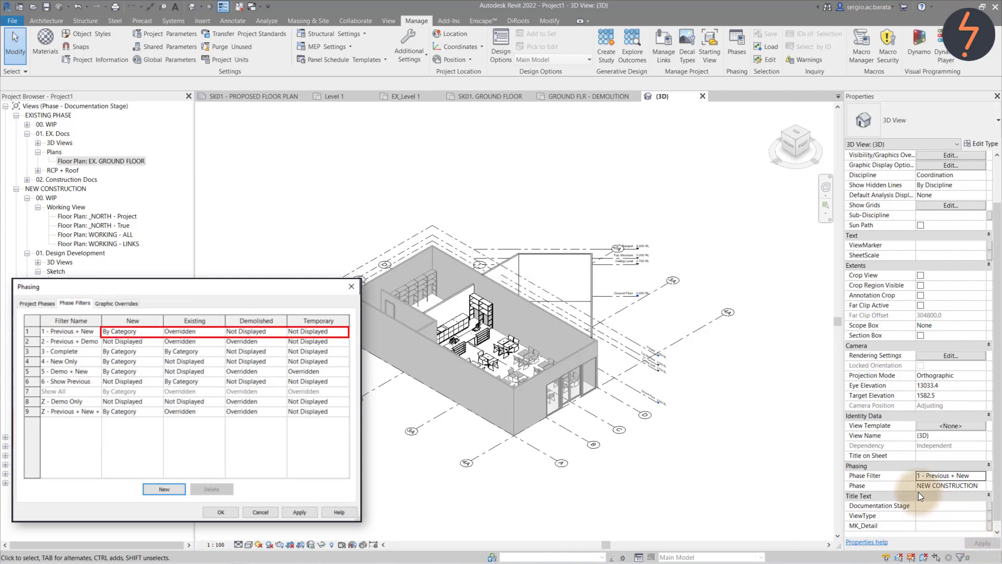
Apply the 2 - Previous + Demo phase filter to the 3D view
click(954, 476)
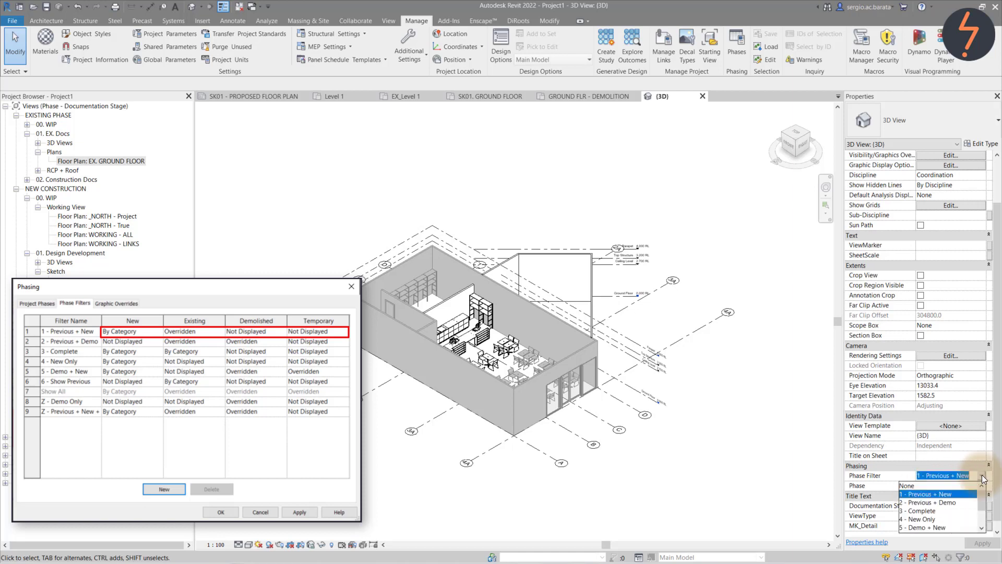
click(963, 499)
click(980, 543)
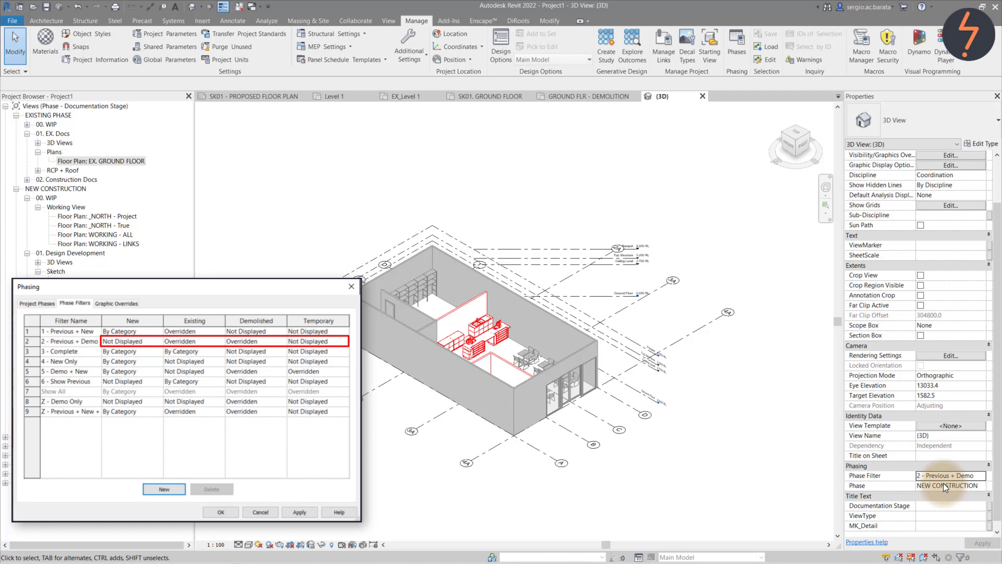
Apply the 3 - Complete phase filter to the 3D view
click(983, 476)
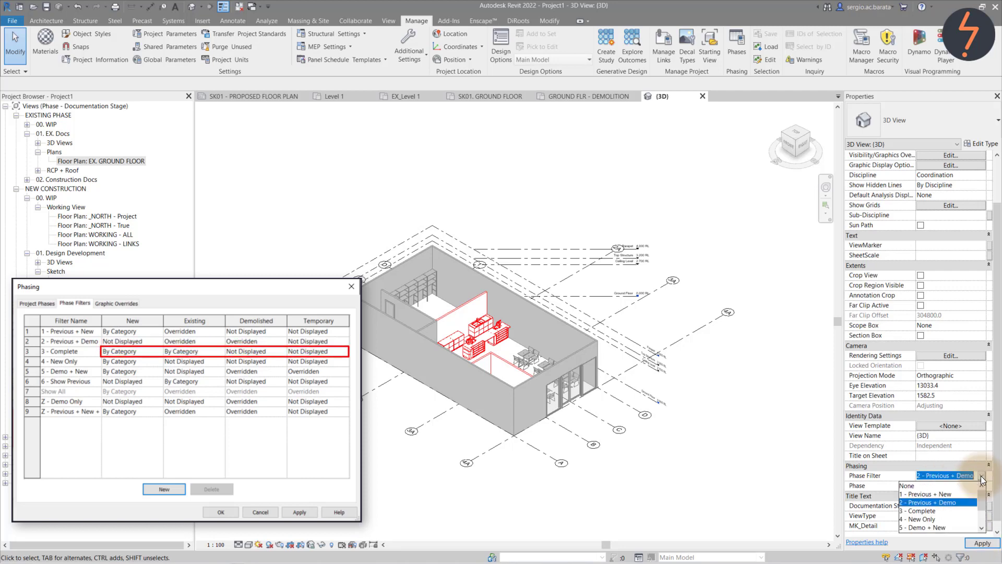
click(934, 511)
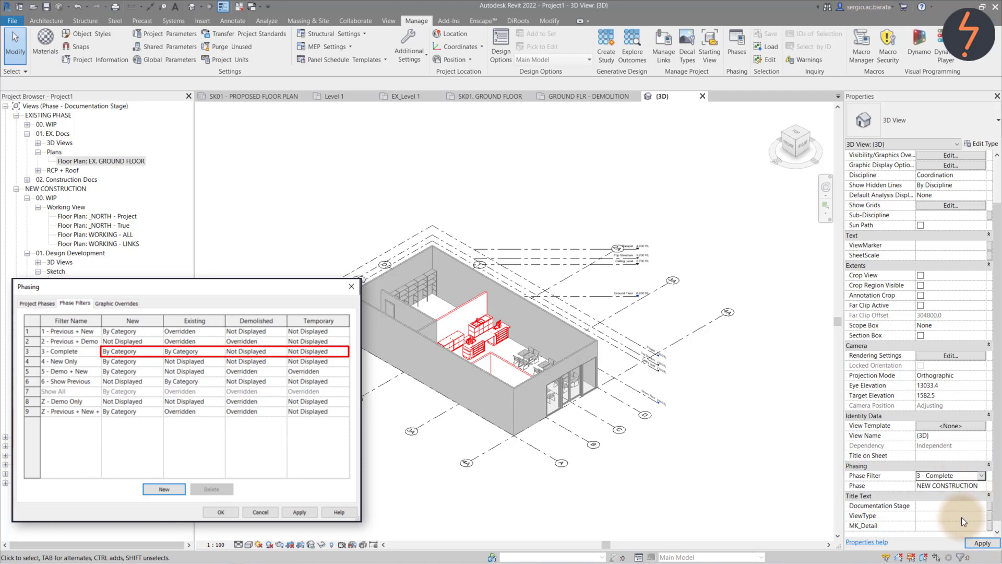
click(985, 544)
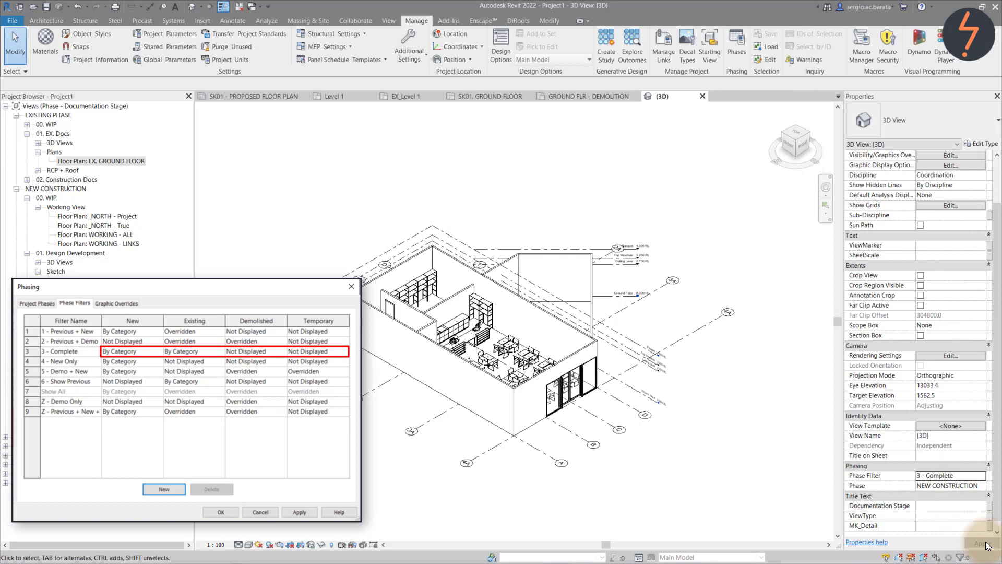
Apply the 4 - New Only phase filter to the 3D view
click(982, 476)
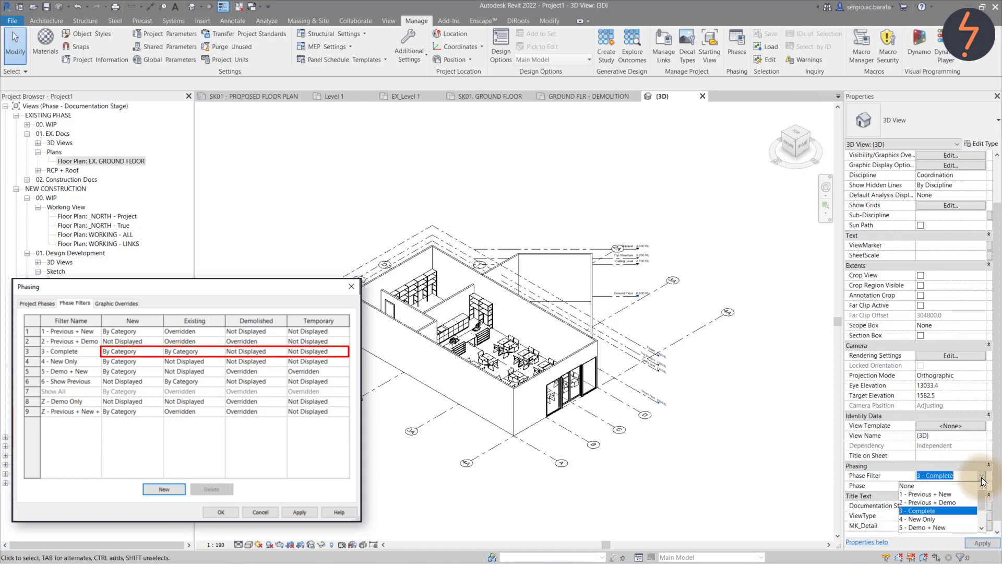
click(962, 519)
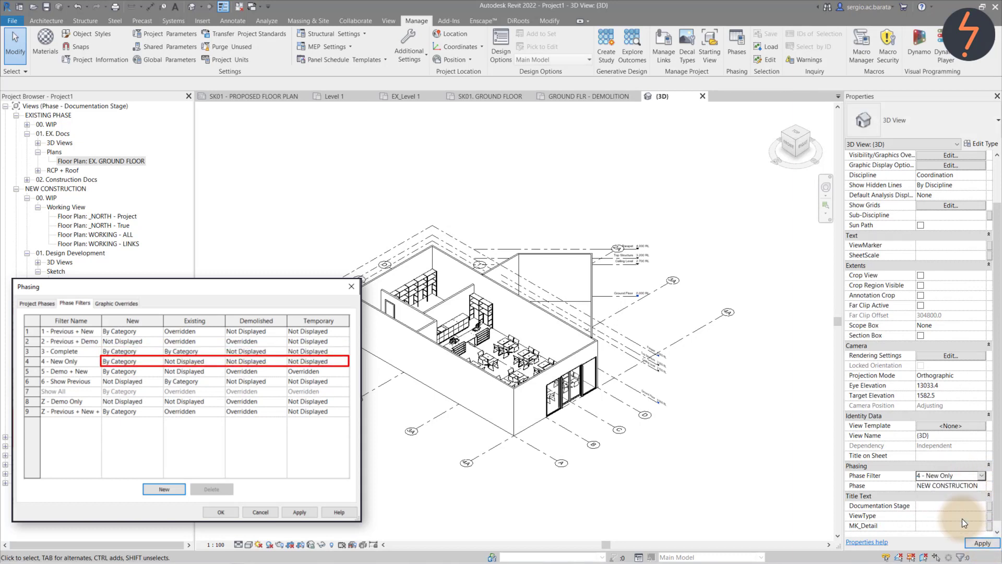
click(981, 544)
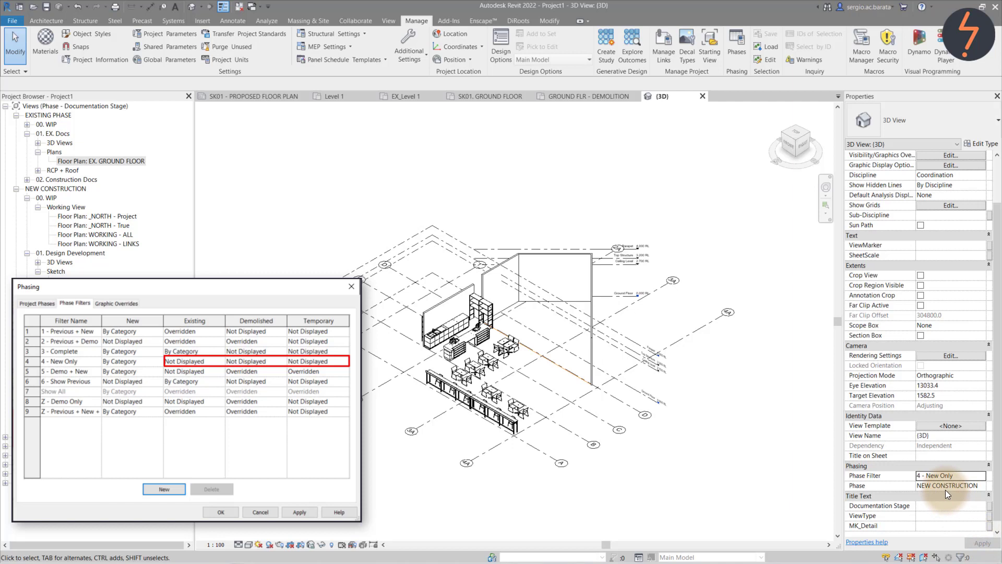
Apply the 5 - Demo + New phase filter to the 3D view
click(982, 475)
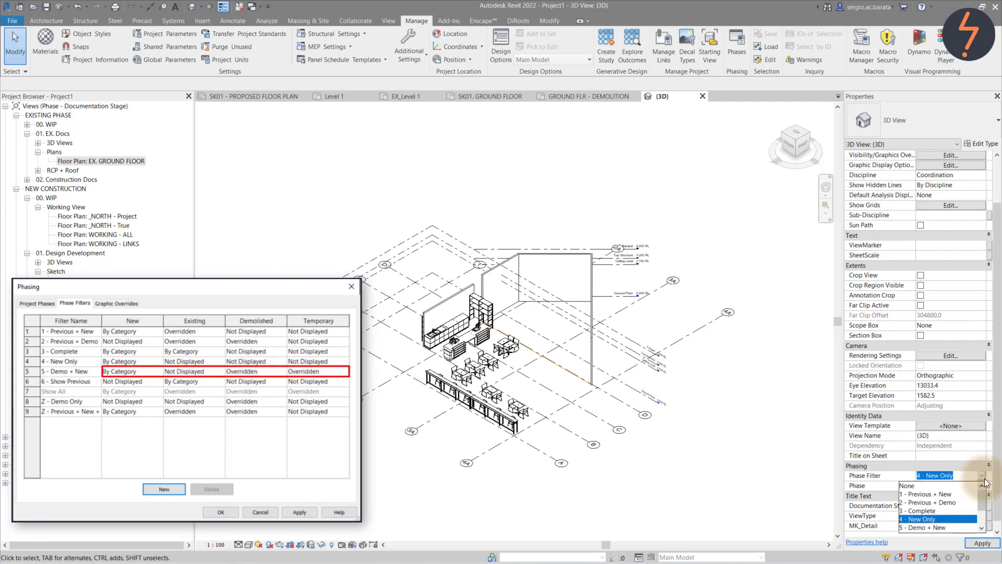
scroll(964, 502, down, 1)
click(957, 504)
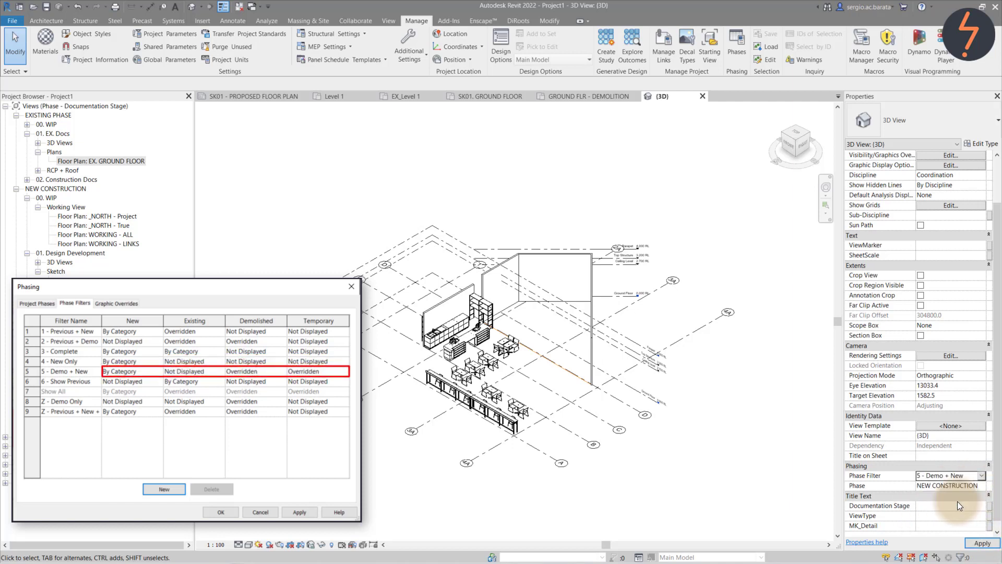
click(981, 543)
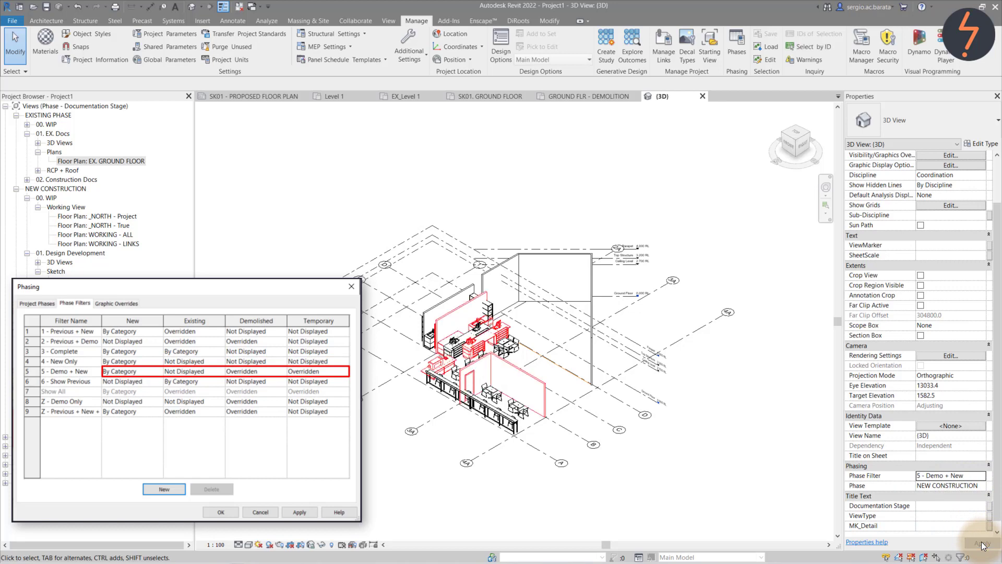
Set the Phase Created of the Confectionery Rack beside the service counter to NEW CONSTRUCTION and clear the selection
click(513, 340)
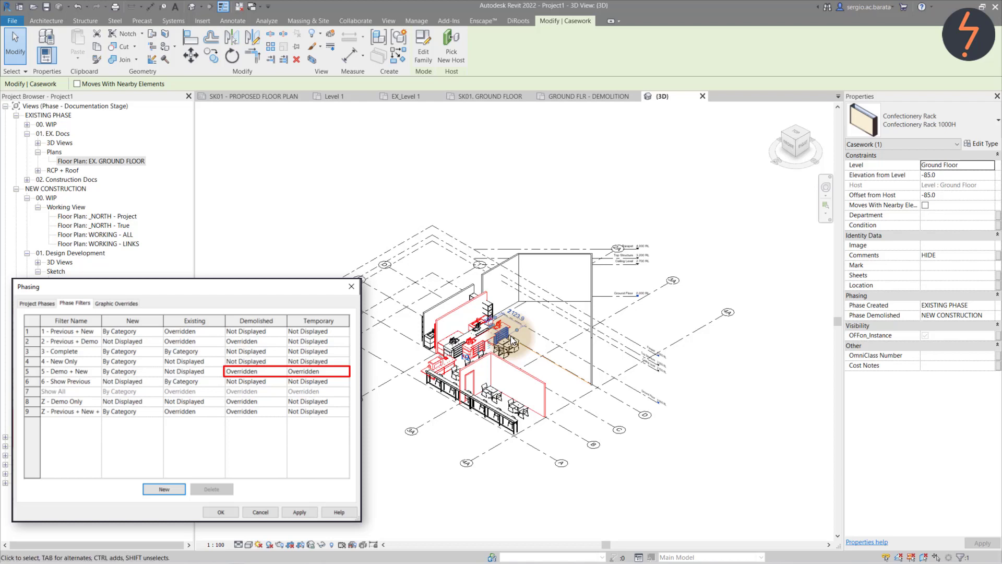
click(976, 305)
click(992, 306)
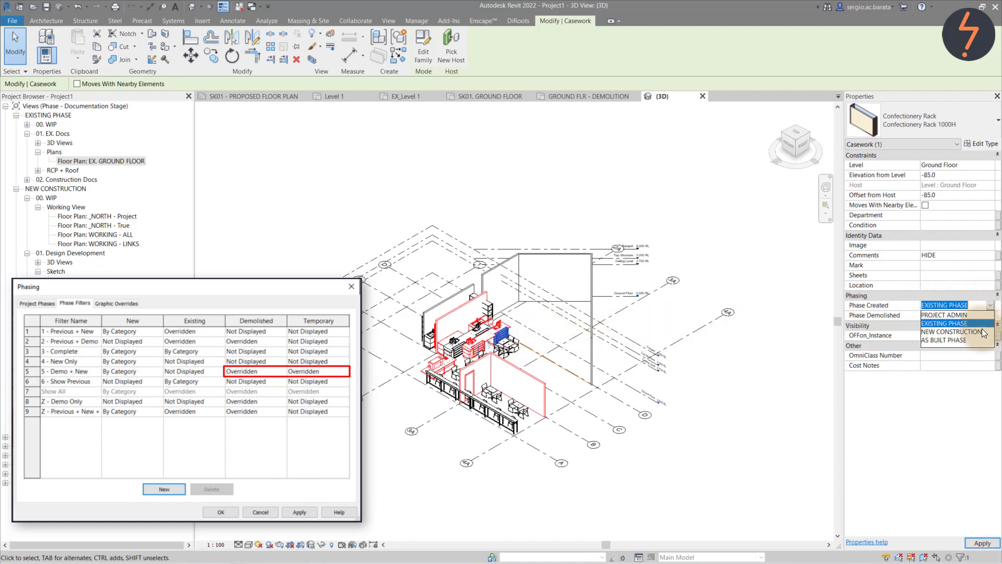
click(958, 332)
key(Escape)
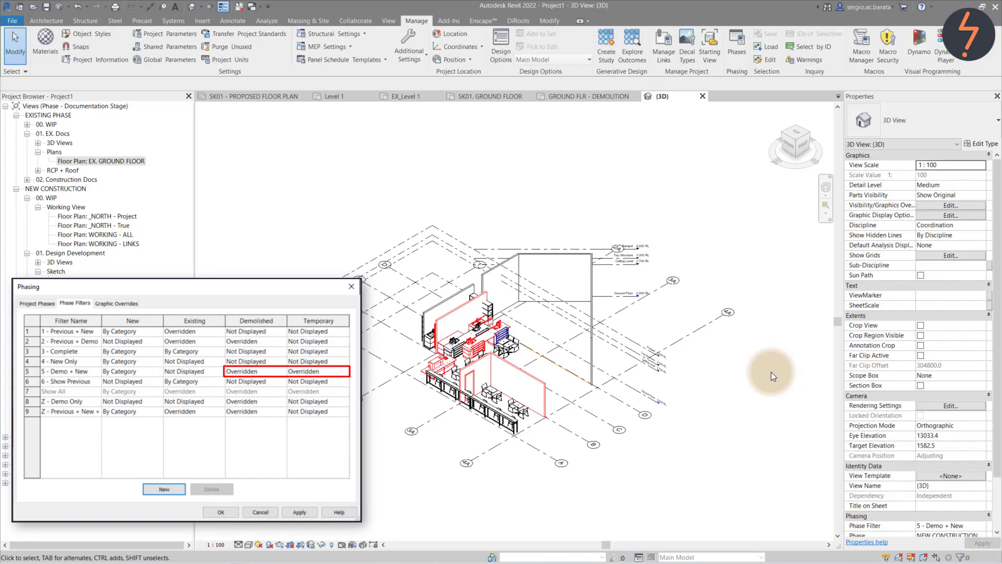
Examine the rack's temporary-phase display up close and review the project's phasing graphic overrides
right_click(553, 329)
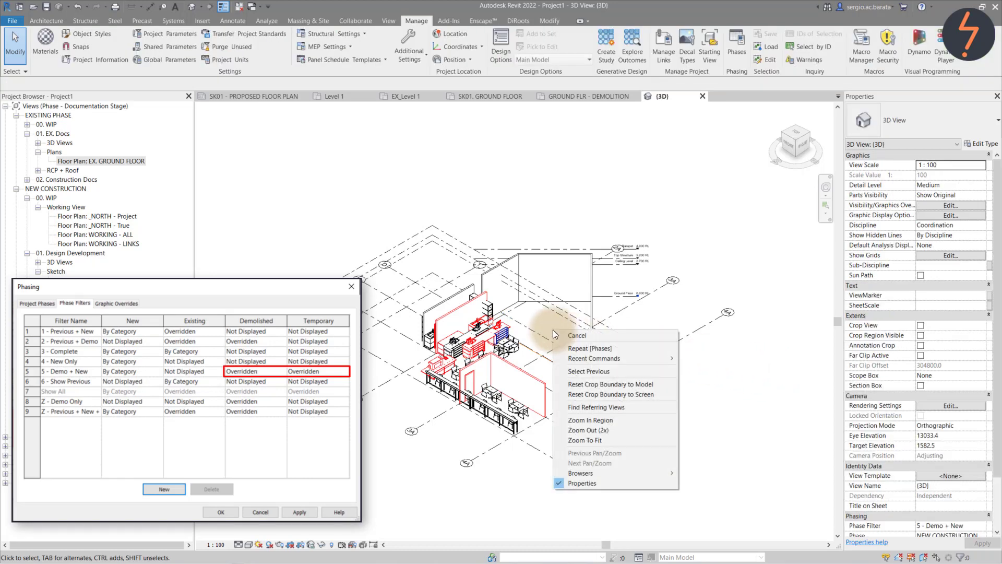
click(588, 421)
drag(586, 409, 458, 308)
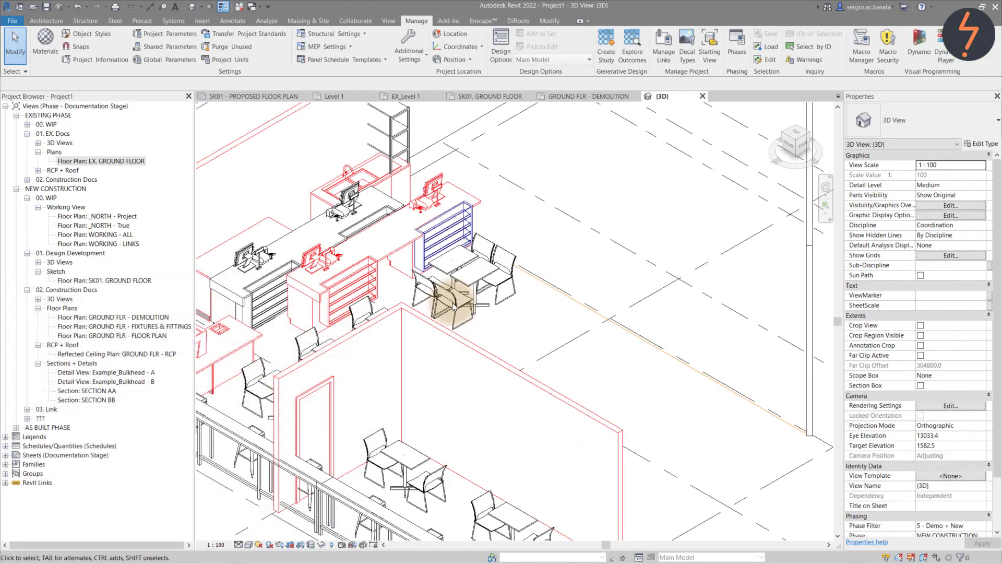
click(736, 55)
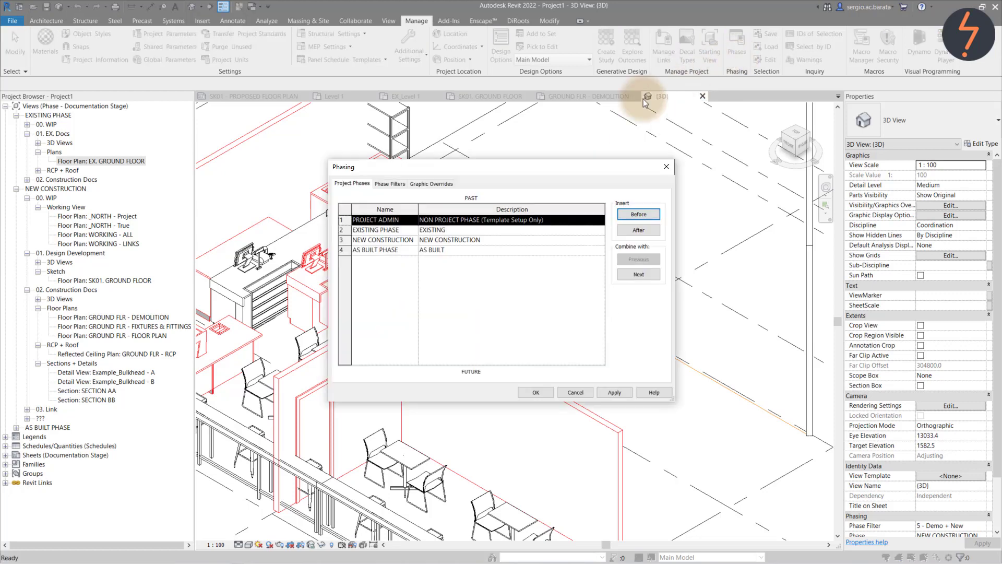
click(445, 183)
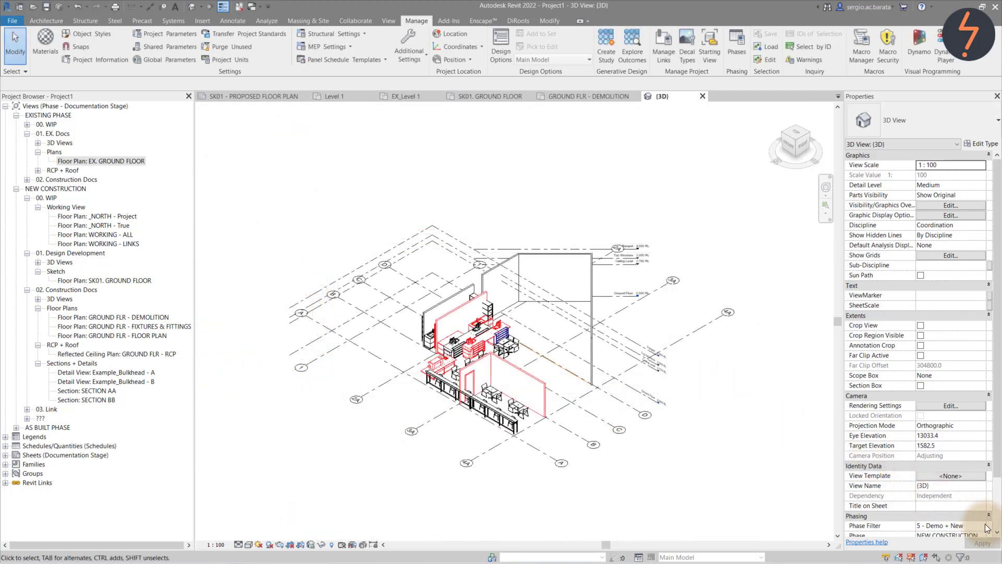
Apply the 6 - Show Previous phase filter to the 3D view
scroll(984, 527, down, 1)
click(981, 505)
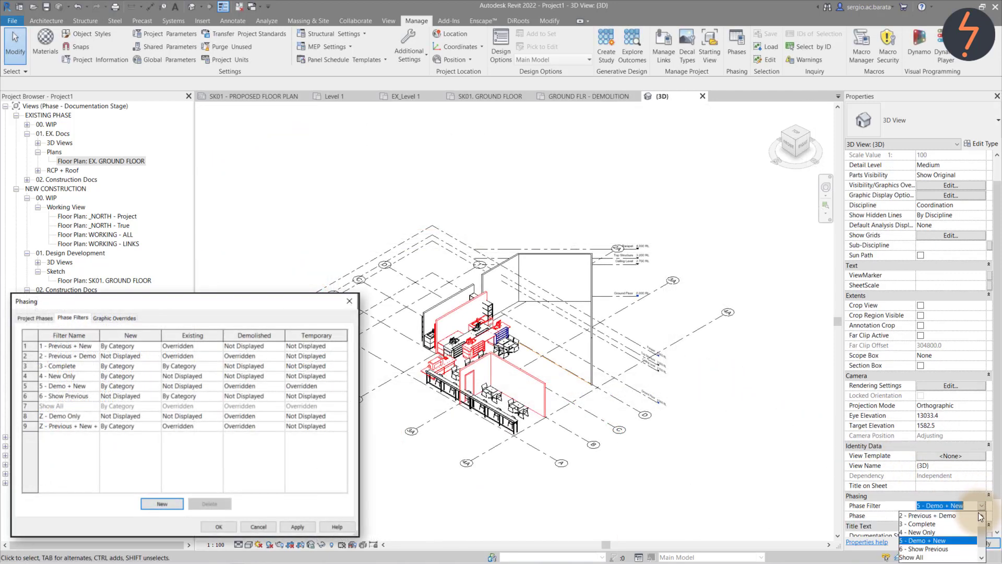
click(972, 548)
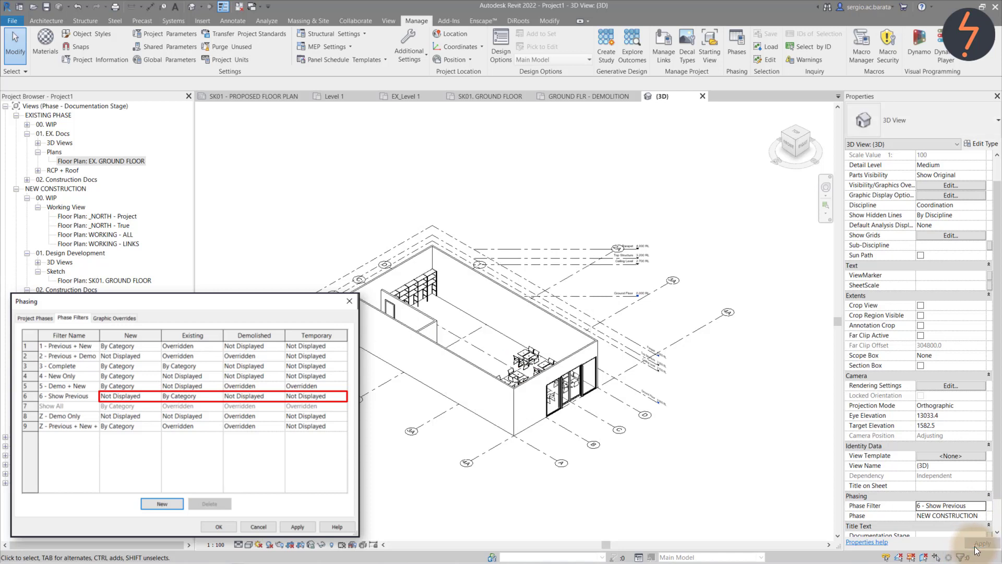
Apply the Z - Demo Only phase filter to the 3D view
click(983, 509)
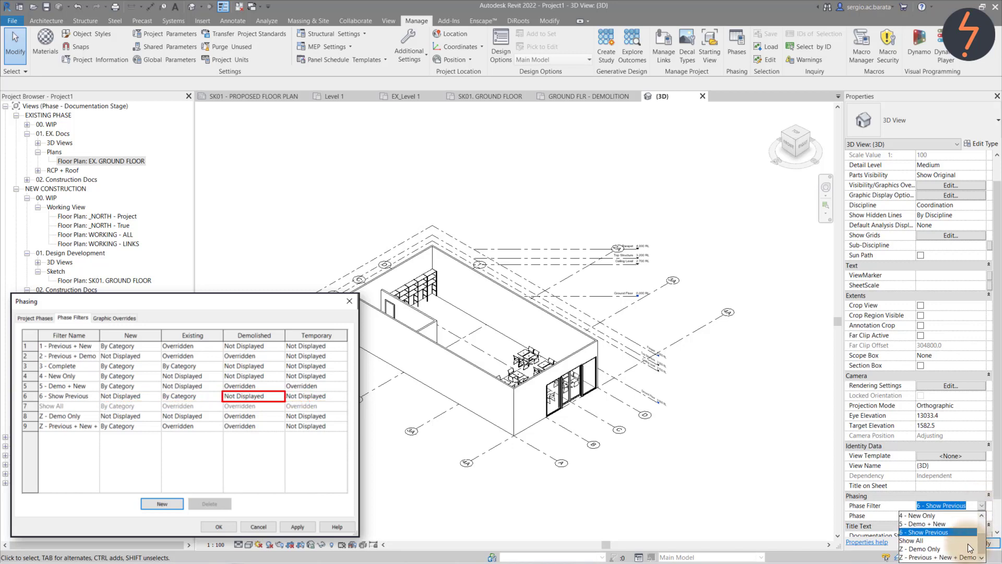
click(929, 548)
click(976, 544)
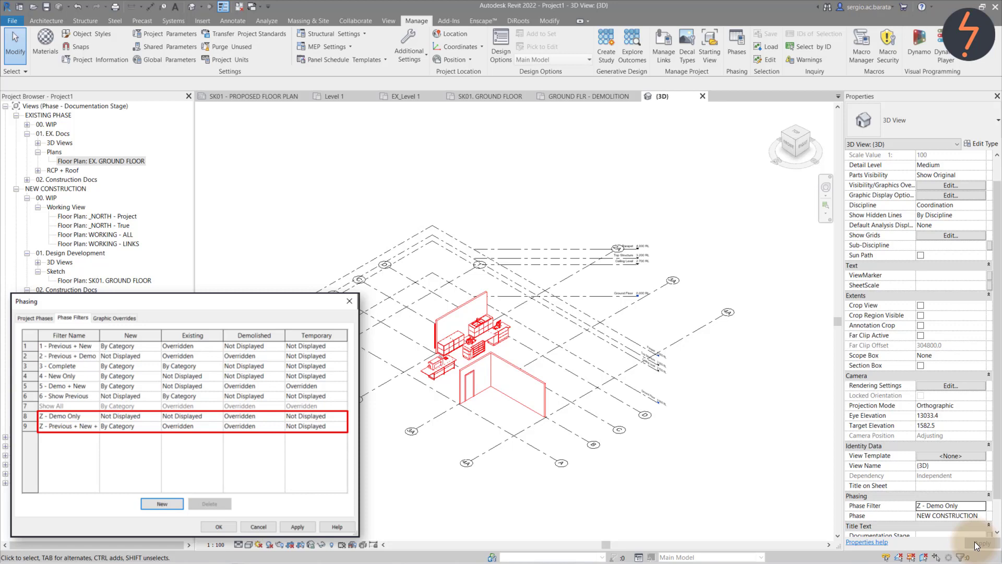
Apply the Z - Previous + New + Demo phase filter to the 3D view
click(982, 506)
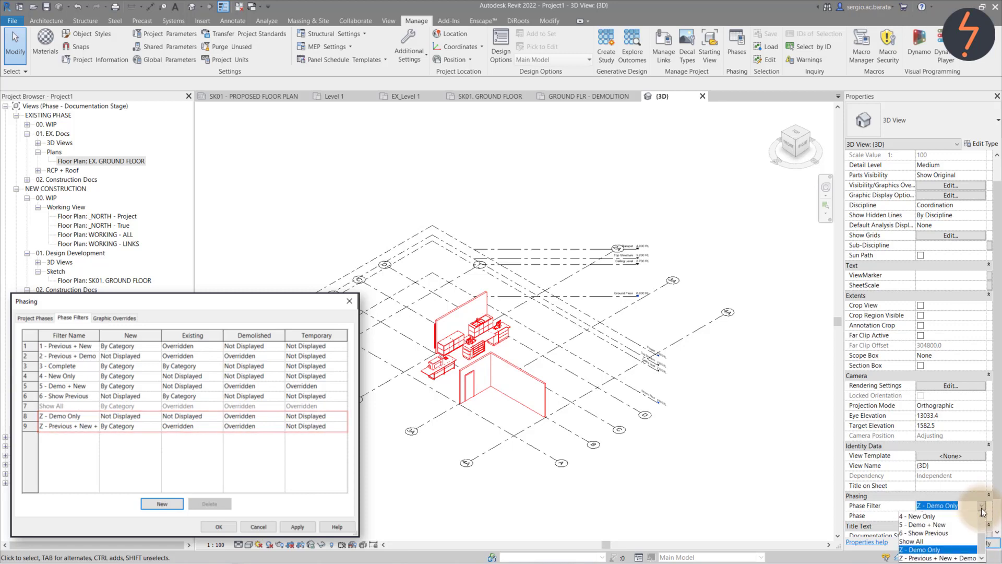
click(969, 557)
click(984, 544)
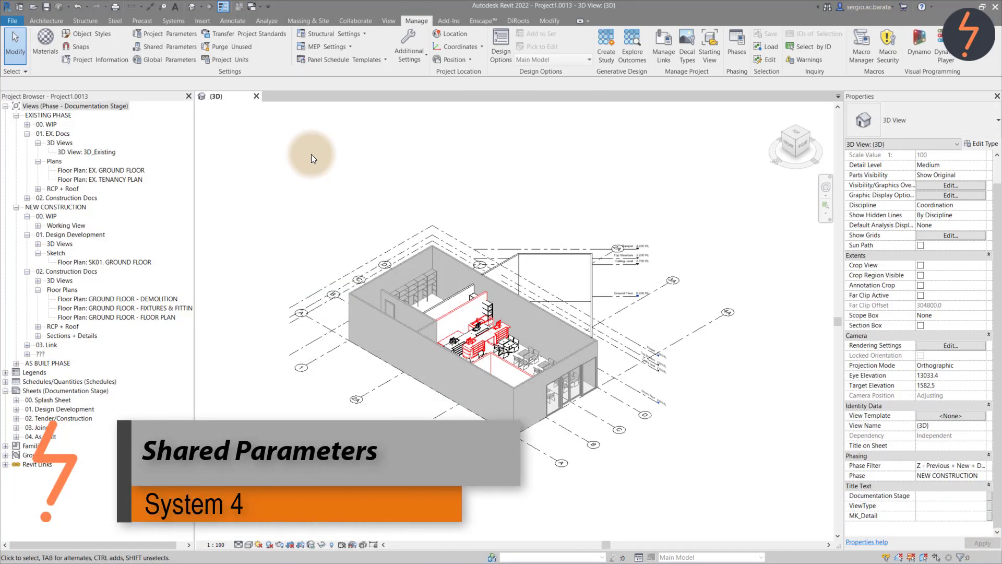
Open the STORE ROOM RACKING family of the short rack in the 3D view for editing
click(172, 33)
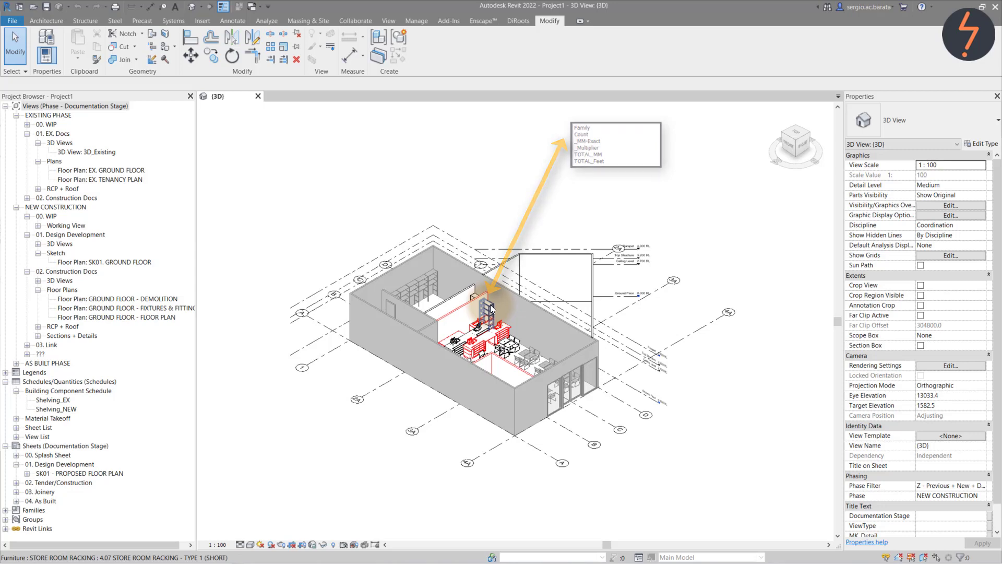
click(491, 309)
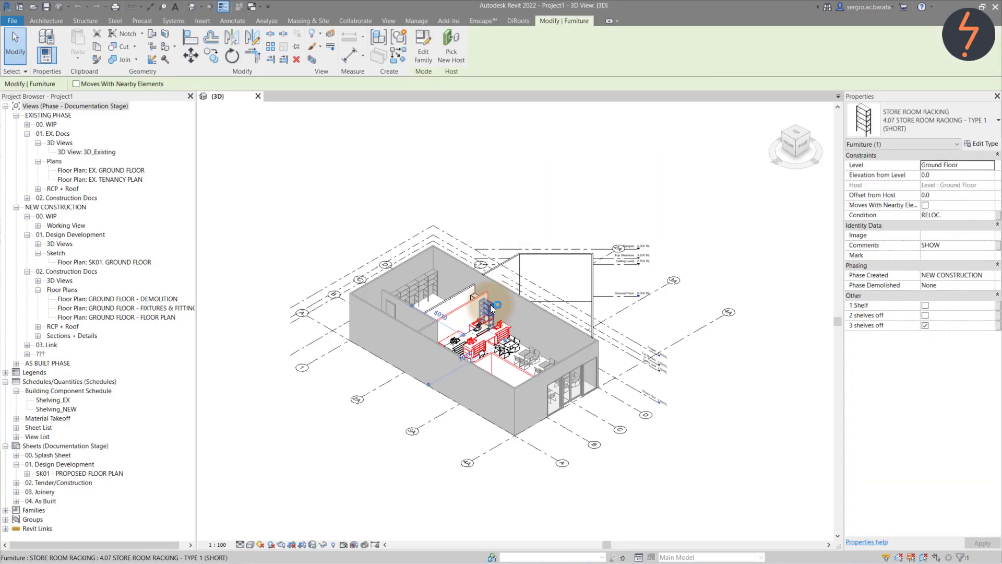
click(421, 59)
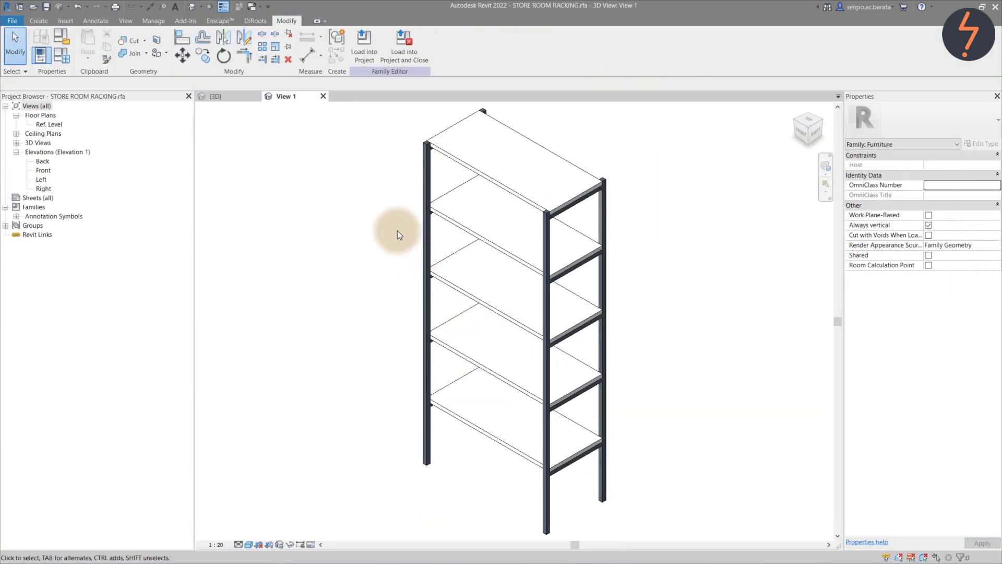
Open ParaManager's shared parameter editor and add two new shared parameters
click(257, 21)
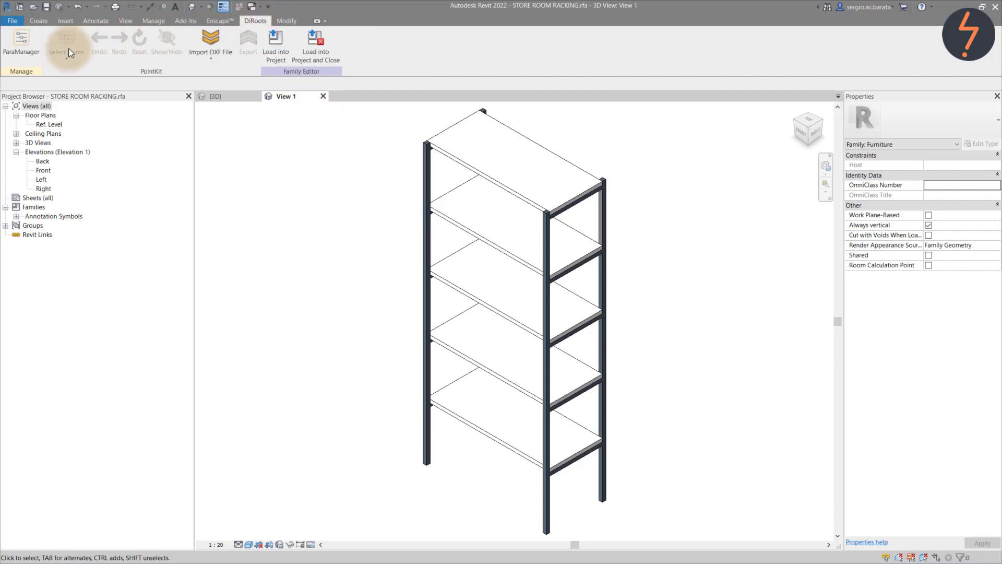
click(32, 53)
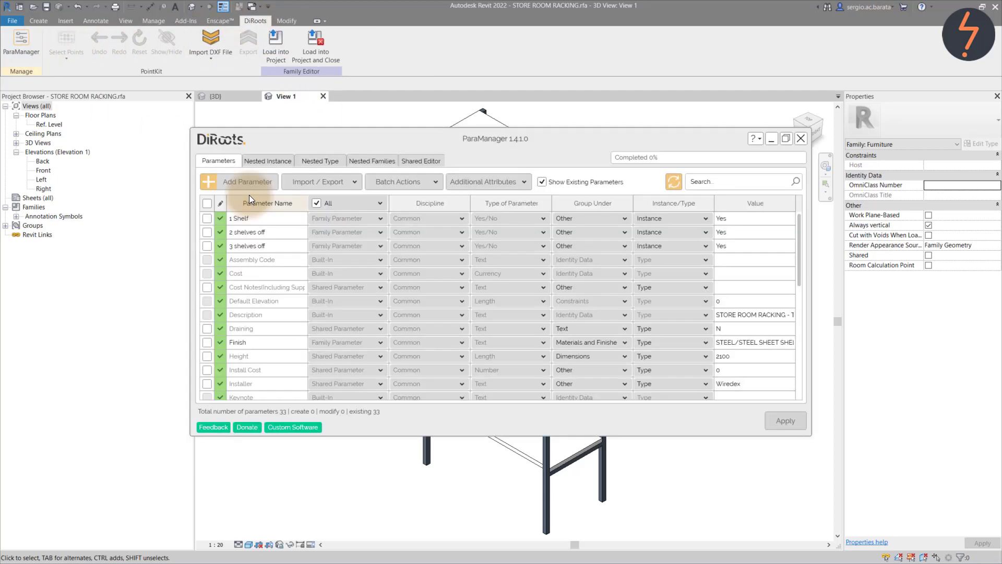
click(417, 161)
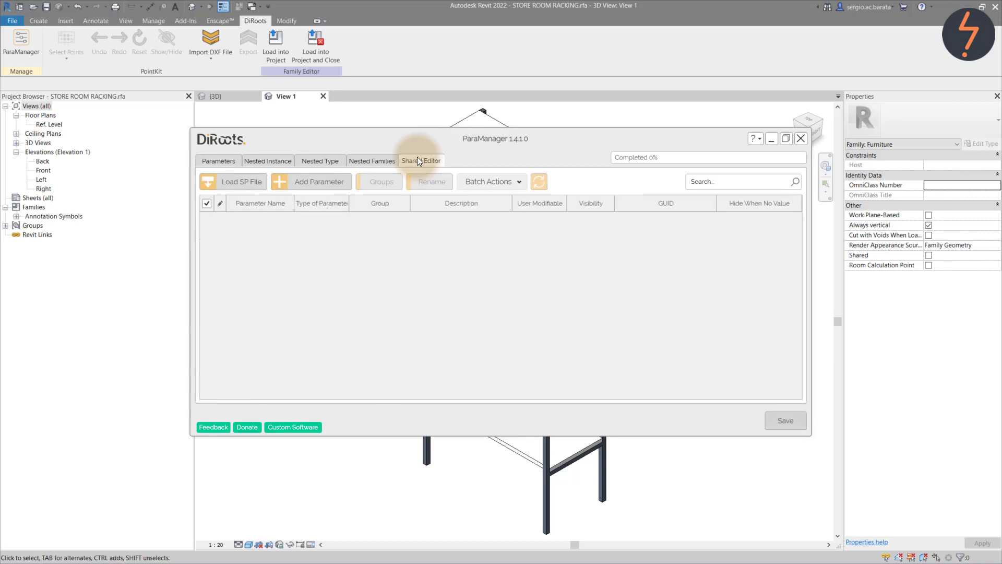
click(320, 182)
click(319, 183)
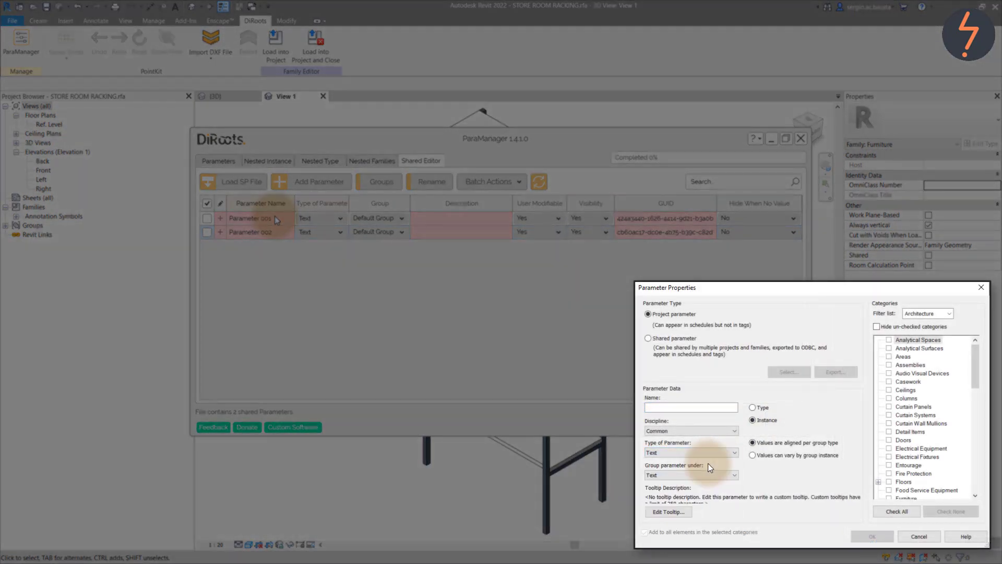
Name the new project parameter _Class_1 and hide the unchecked categories in its category list
click(698, 408)
text(_Class)
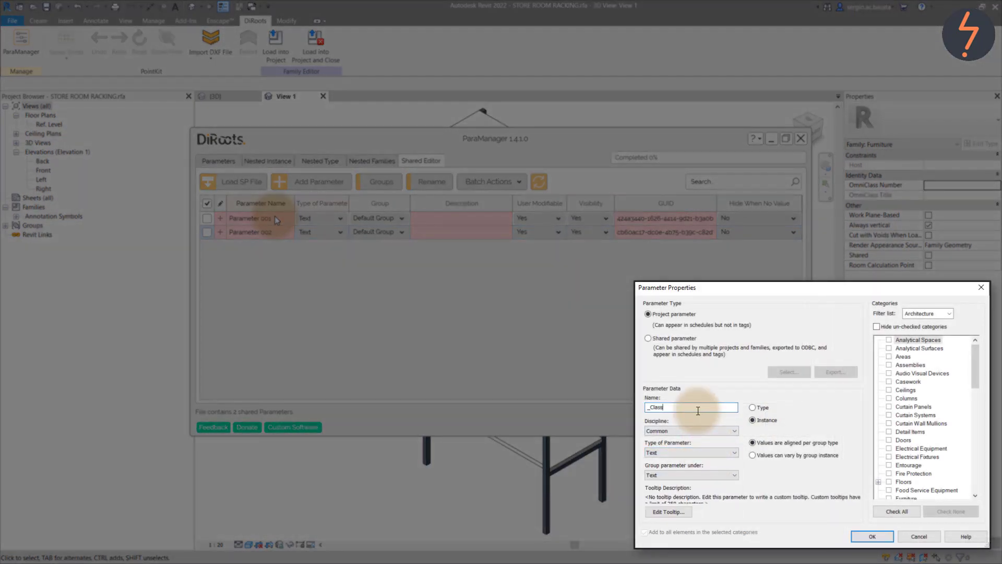
text(_1)
click(914, 406)
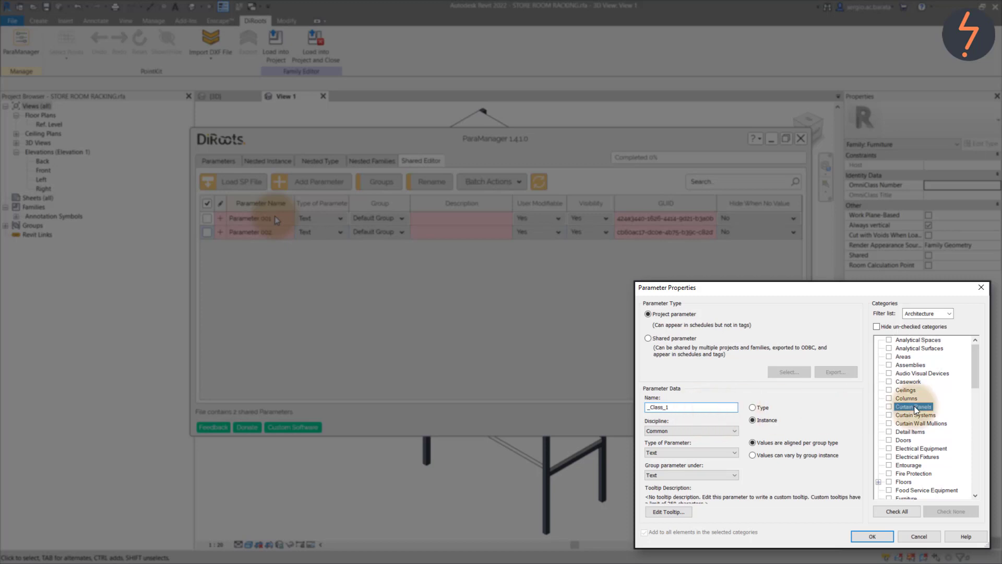
scroll(914, 409, down, 5)
click(876, 326)
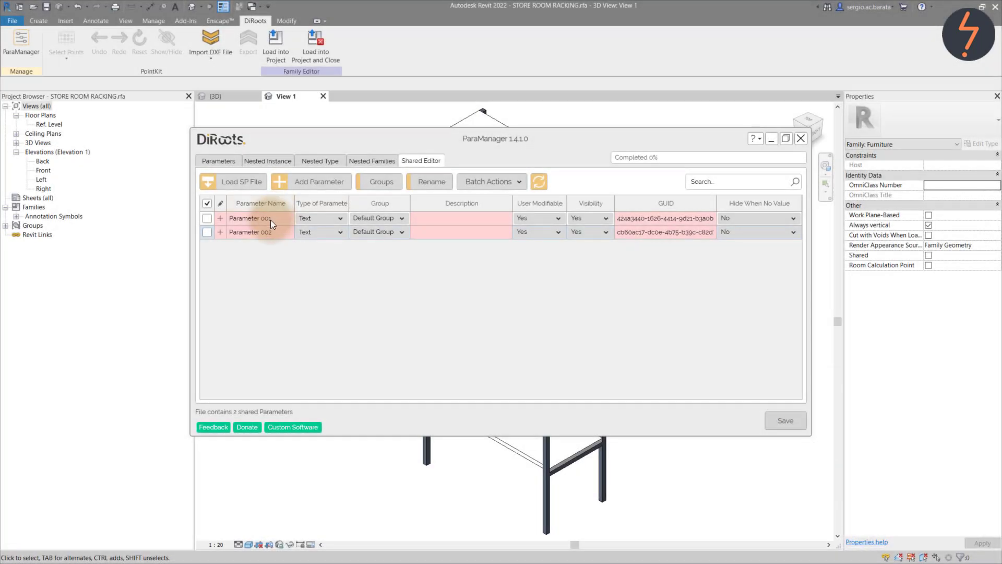
Rename the first new shared parameter as _MM-Exact and set its parameter type to Length
click(271, 220)
click(230, 219)
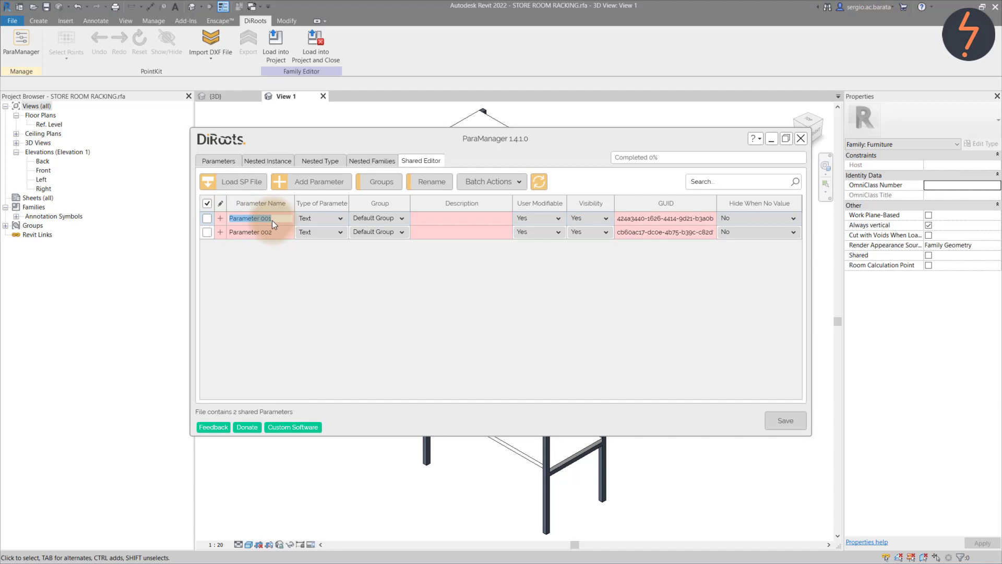
key(BackSpace)
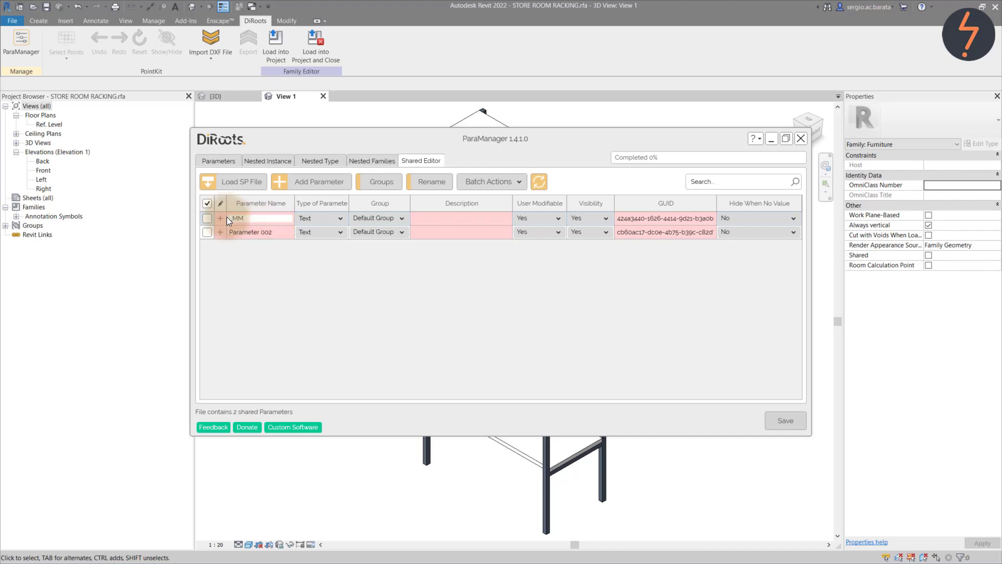
text(_MM-Exact)
click(308, 220)
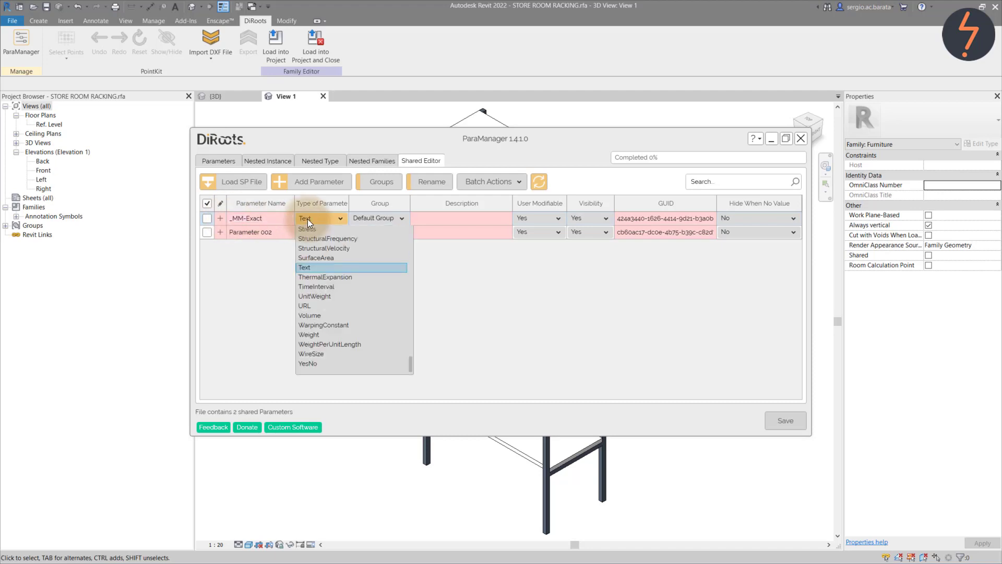
key(l)
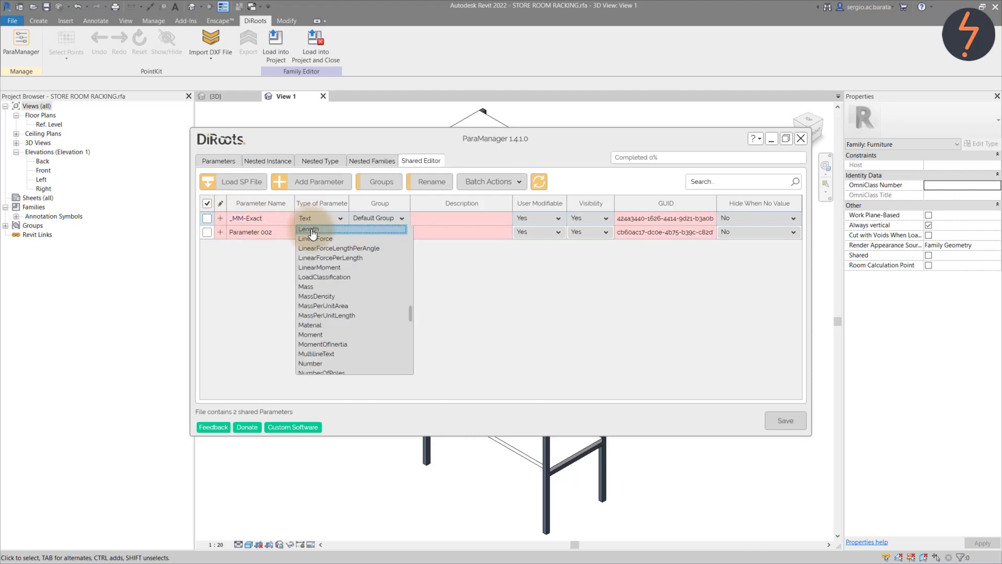
click(308, 229)
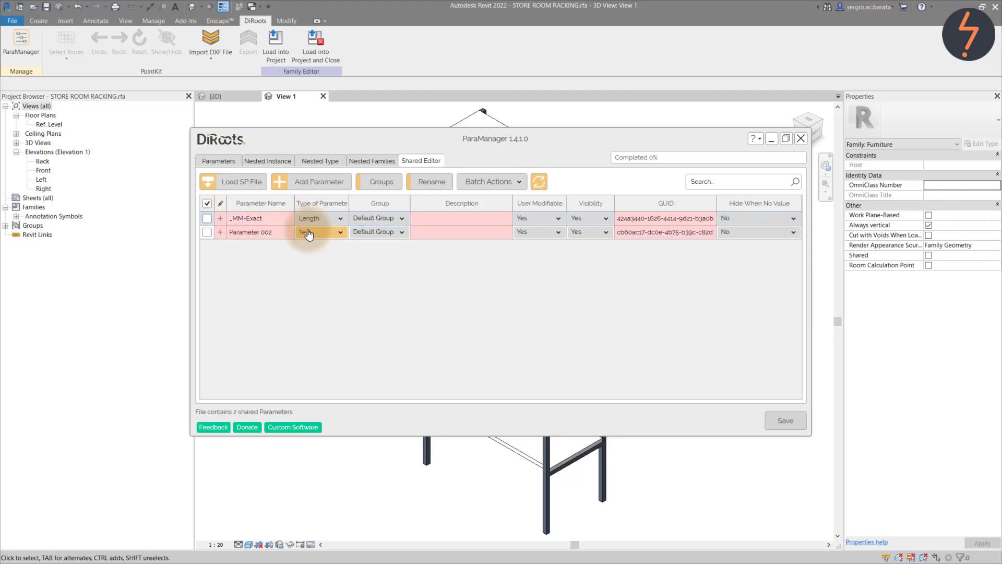
Rename the second new shared parameter as _Multiplier and set its parameter type to Integer
double_click(282, 235)
text(_)
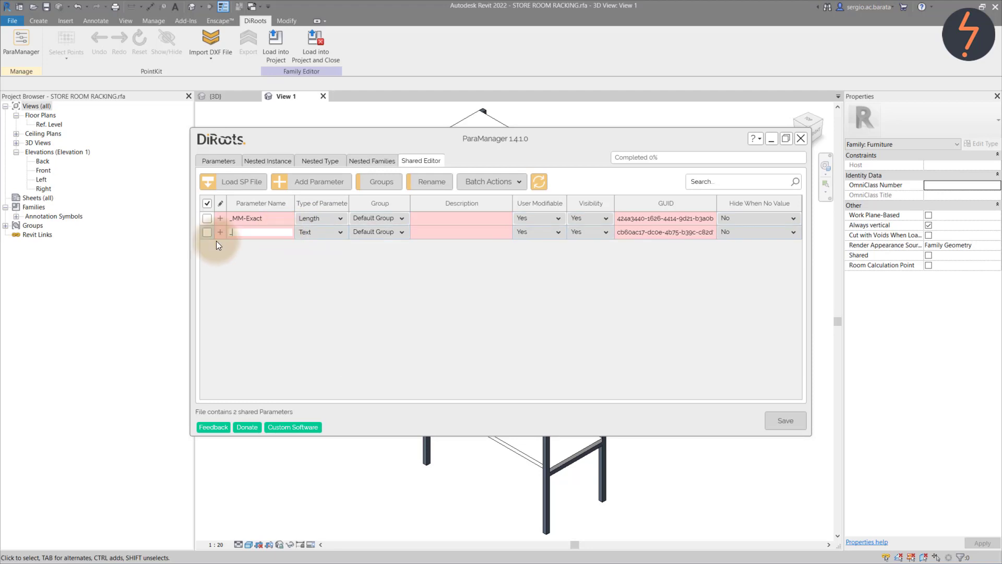
text(tiplier)
click(321, 231)
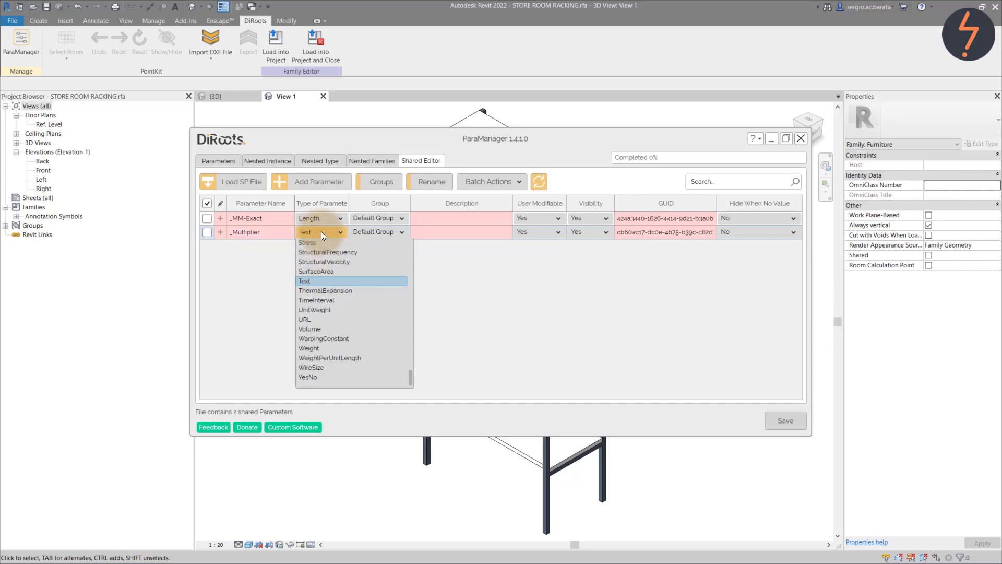
text(in)
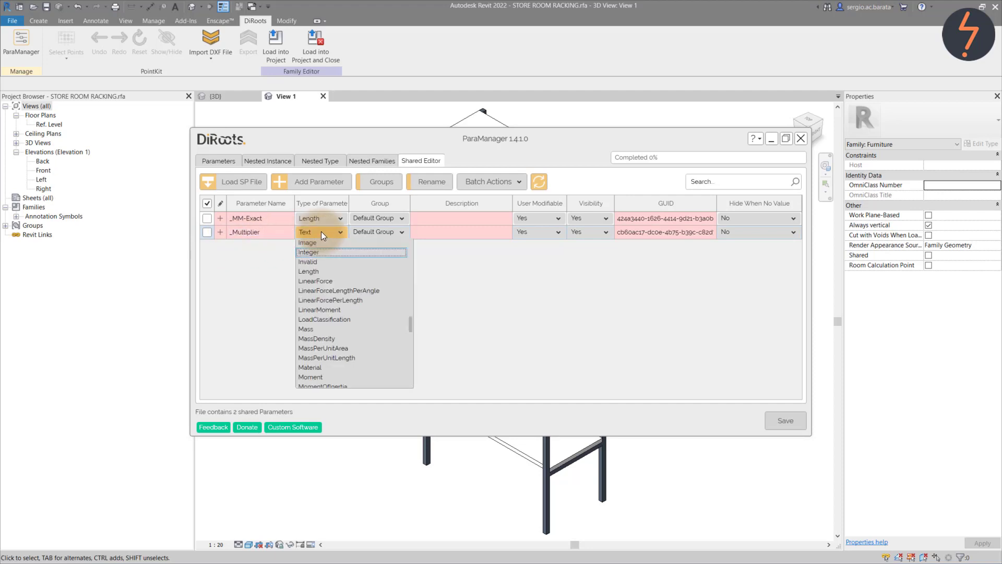
click(312, 253)
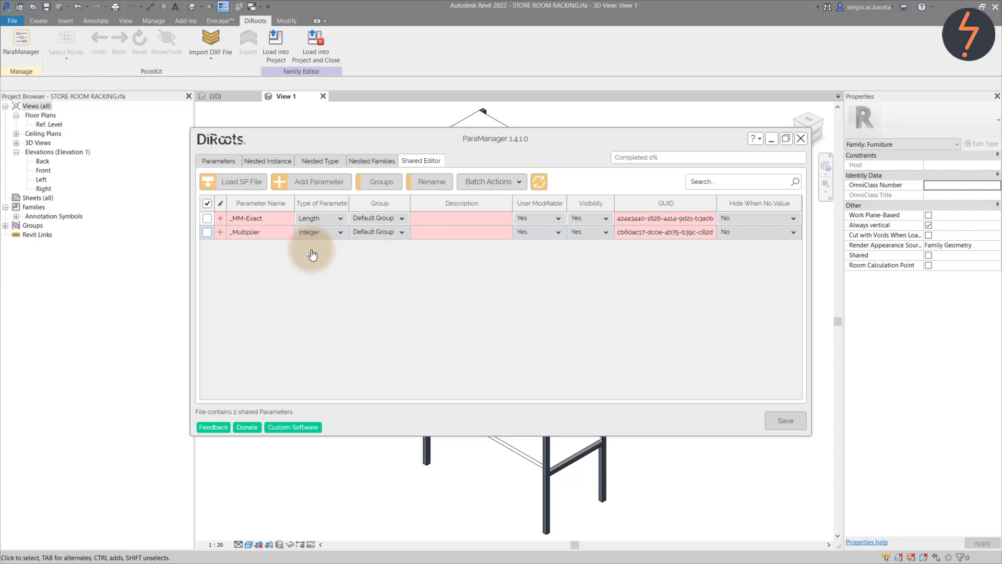
Create a shared parameter group named Shelving
click(380, 189)
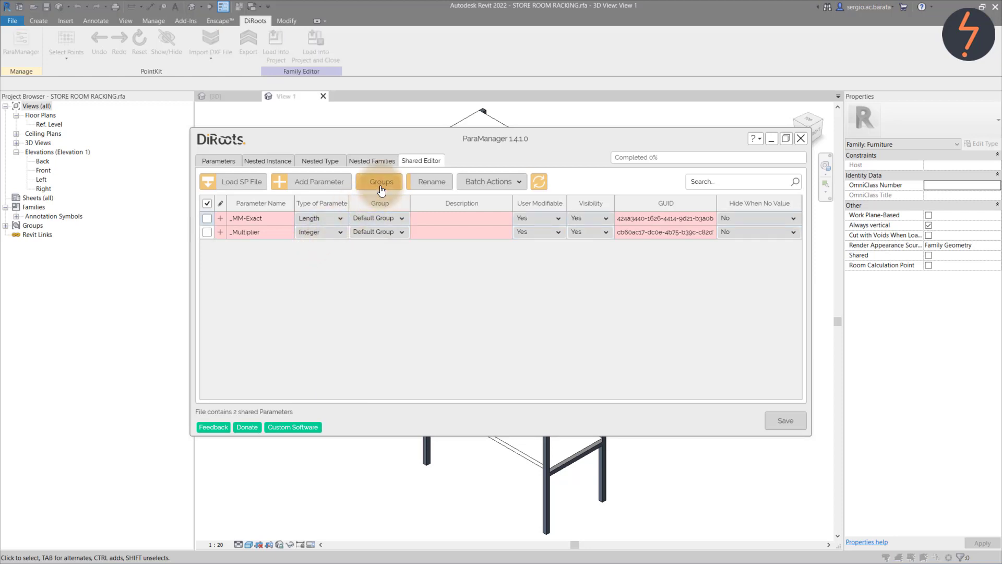
click(441, 228)
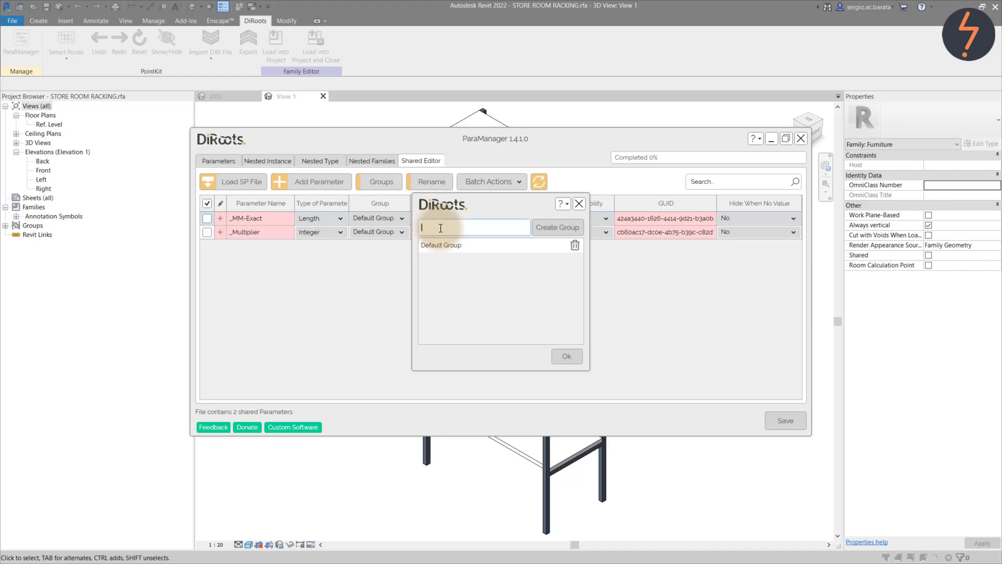
text(Shelving)
click(543, 229)
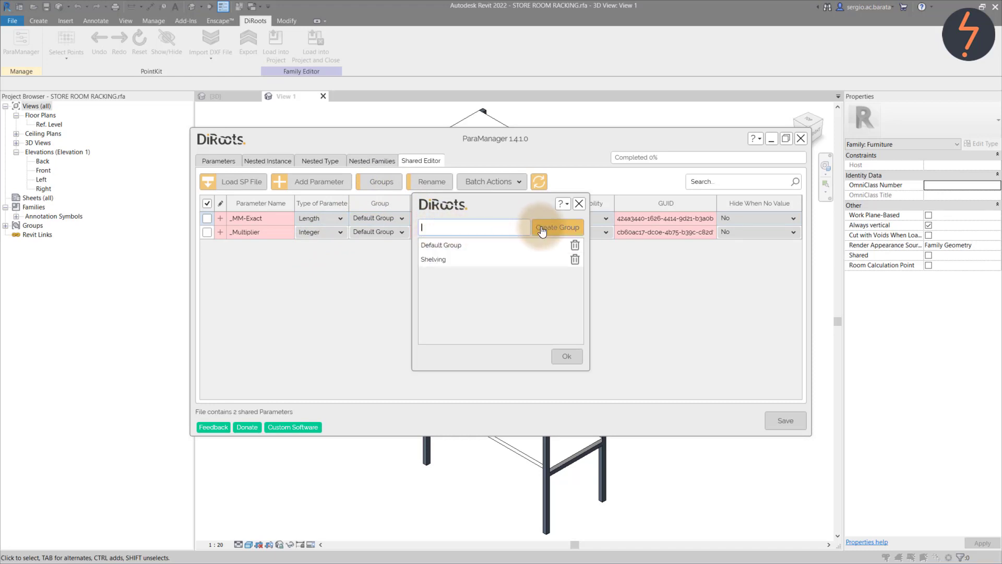
click(566, 356)
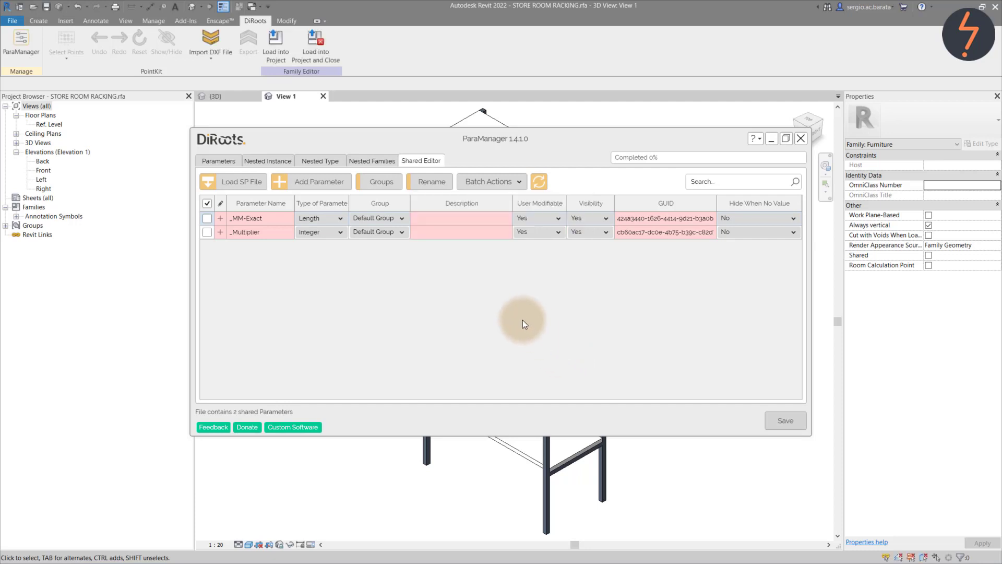
Assign both the _MM-Exact and _Multiplier parameters to the Shelving group
click(400, 219)
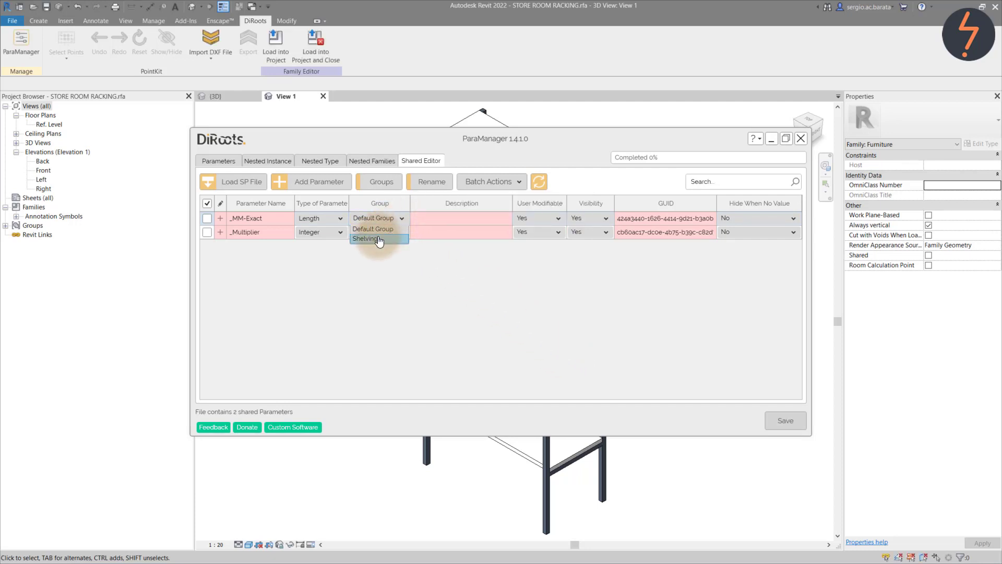
click(387, 240)
click(399, 234)
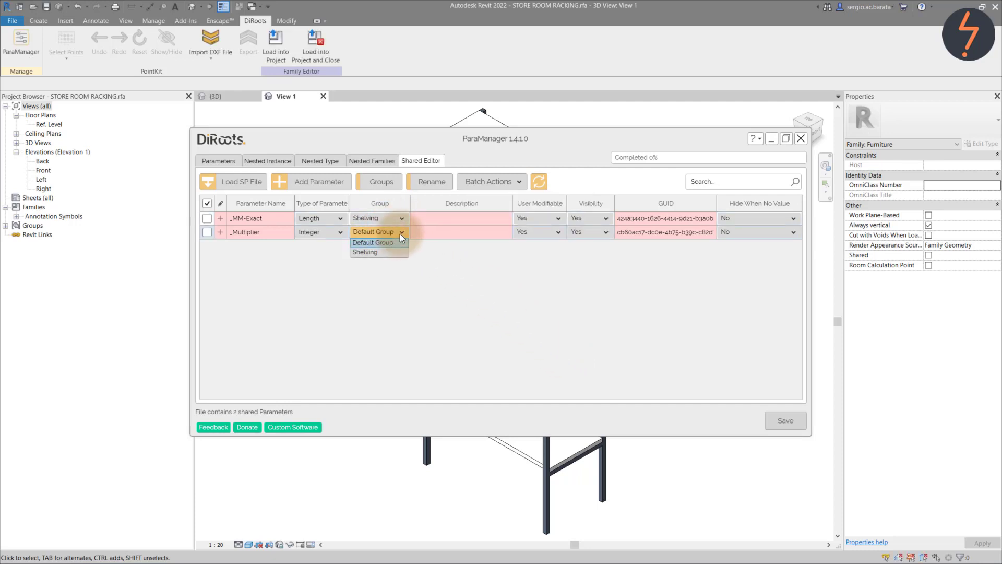
click(378, 255)
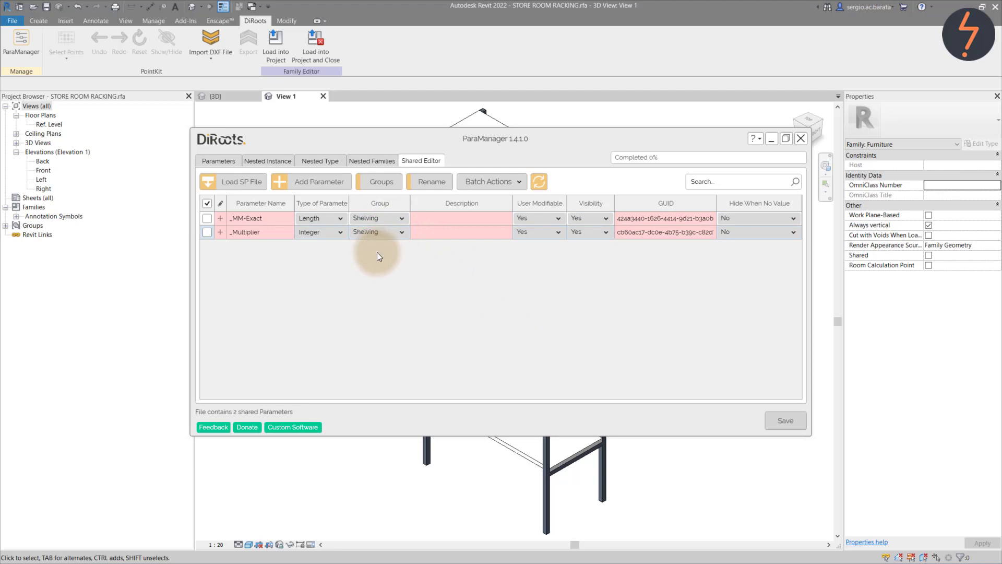
Save both selected shared parameters to a text file named PS_Shared in the Shared folder and close ParaManager
click(208, 219)
click(212, 232)
click(783, 421)
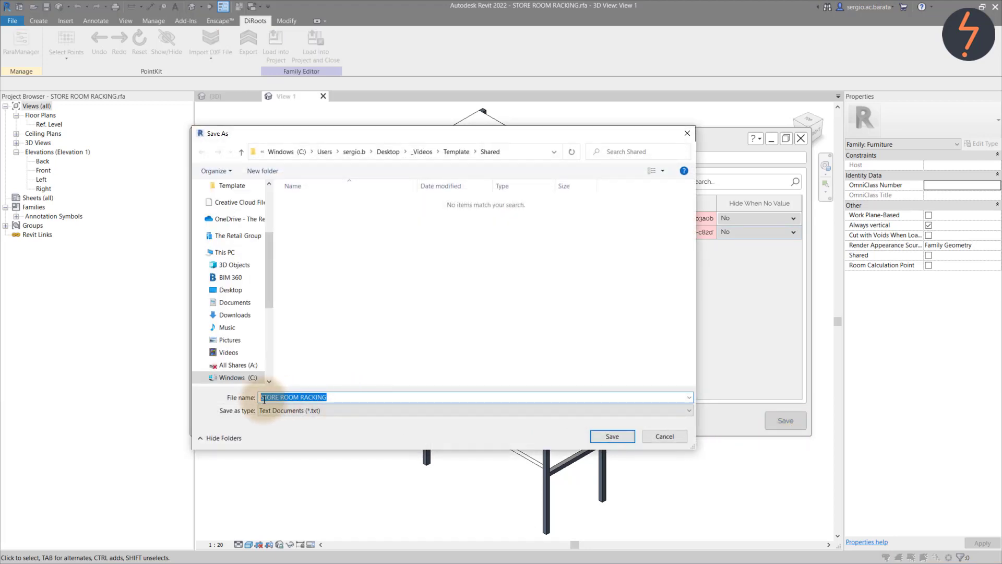
text(PS_Shared)
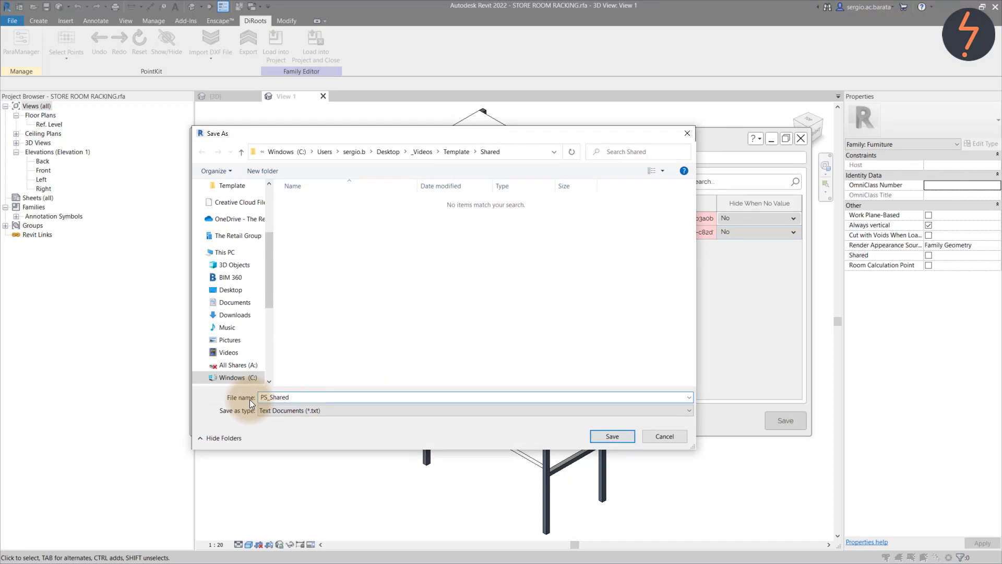
click(606, 436)
click(536, 301)
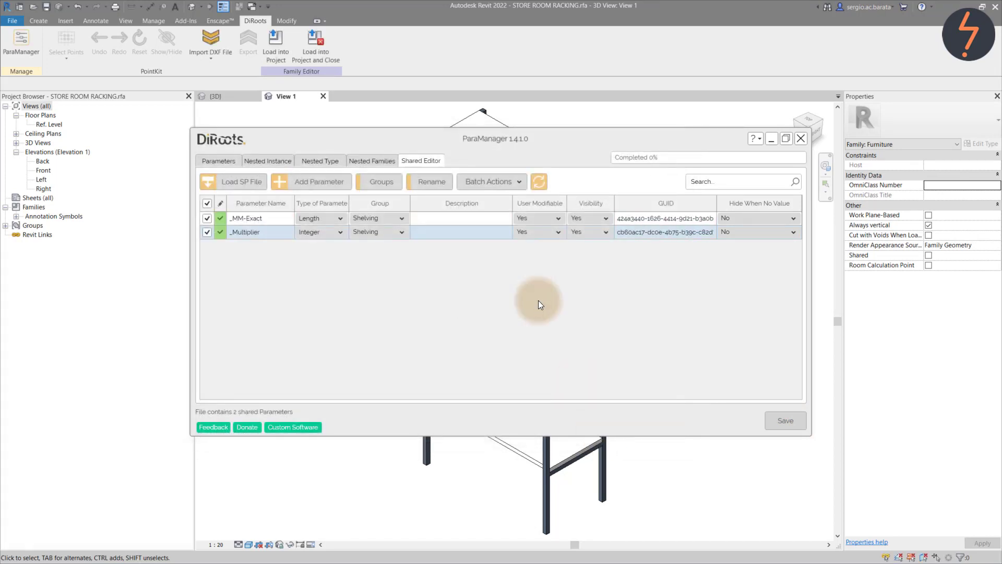
click(800, 138)
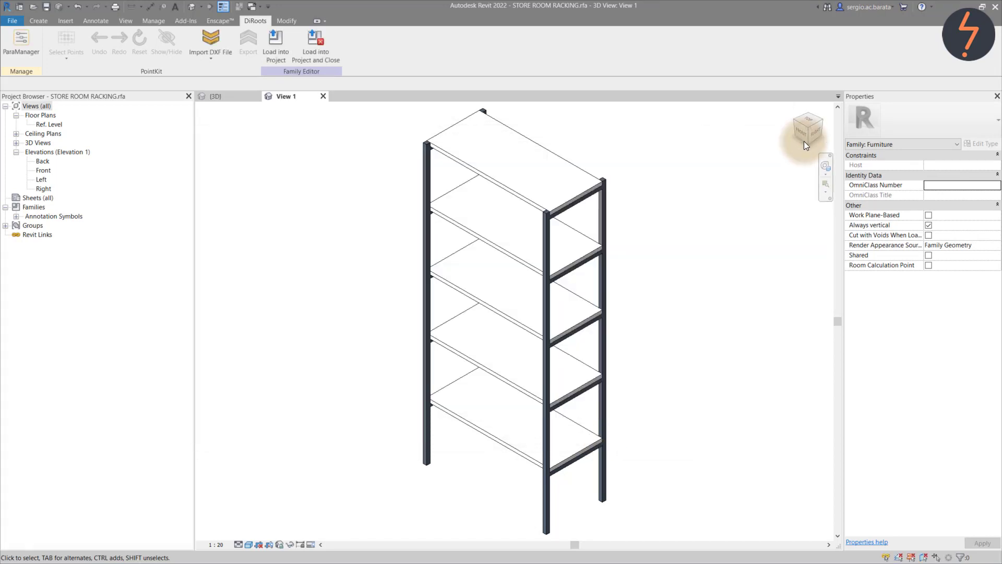
Add the shared parameter _MM-Exact from the Shelving group to the racking family as a type parameter under Dimensions
click(38, 20)
click(59, 63)
click(407, 391)
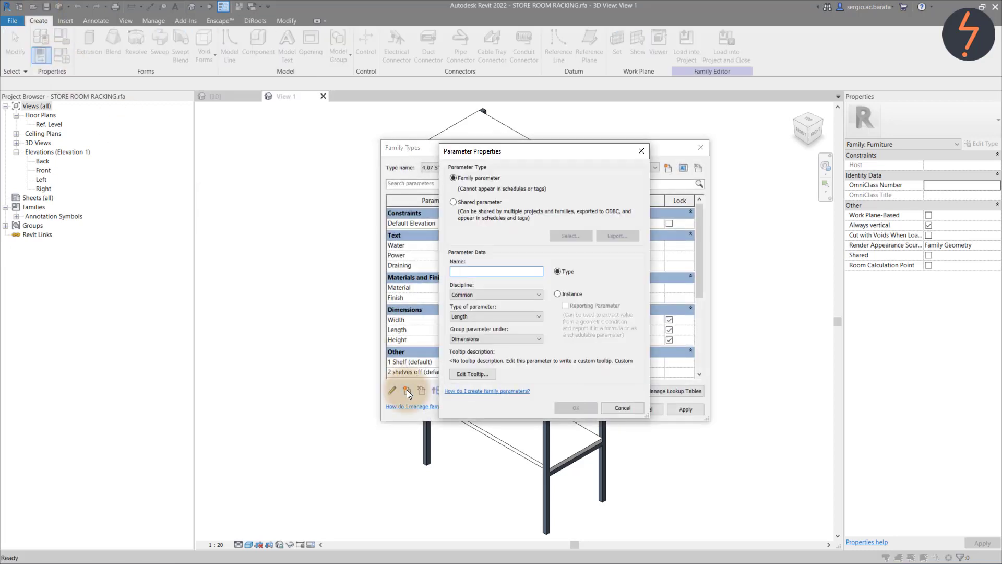
click(456, 202)
click(508, 233)
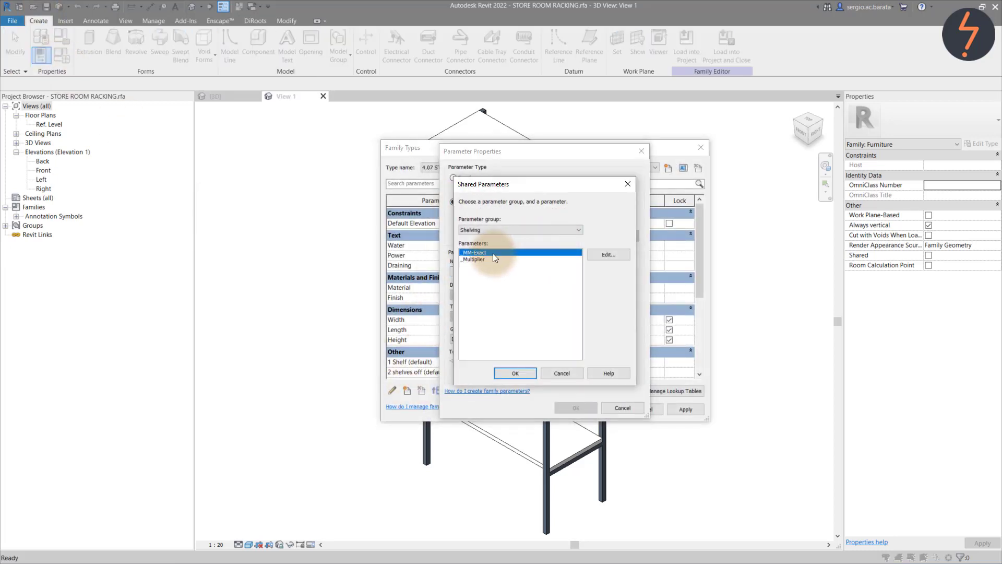
click(516, 372)
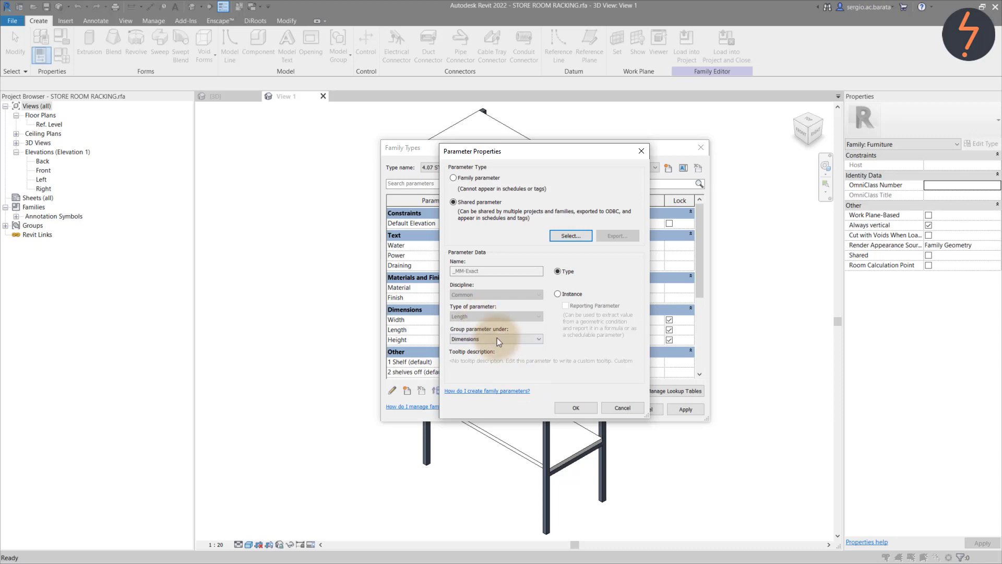
click(576, 407)
Add the shared parameter _Multiplier from the Shelving group to the racking family
click(407, 390)
click(453, 202)
click(562, 236)
click(469, 261)
click(516, 371)
click(575, 407)
Apply the family types with _MM-Exact's formula set to Length and load the family into the project, overwriting the existing version and its parameter values
scroll(625, 355, up, 5)
click(689, 410)
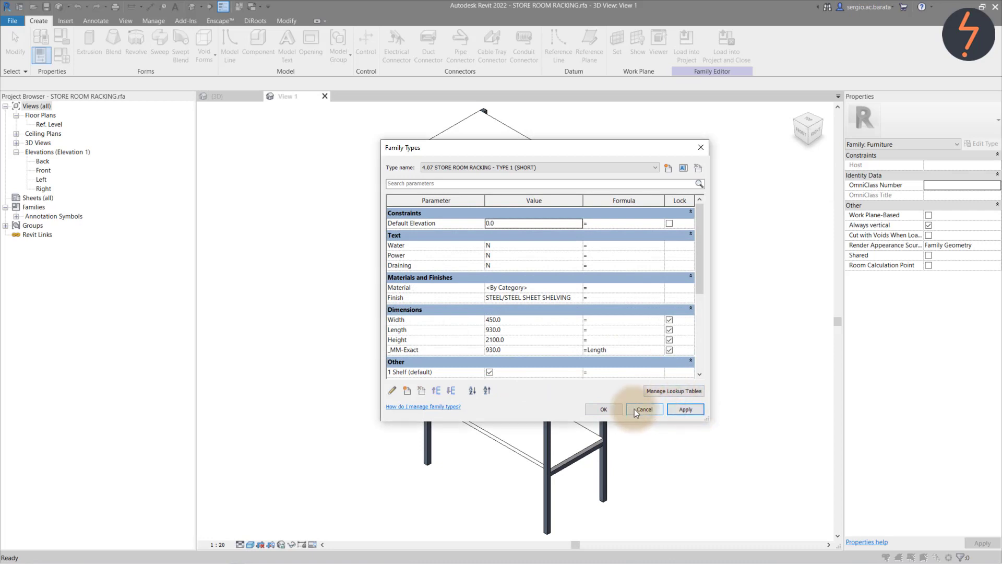
click(615, 410)
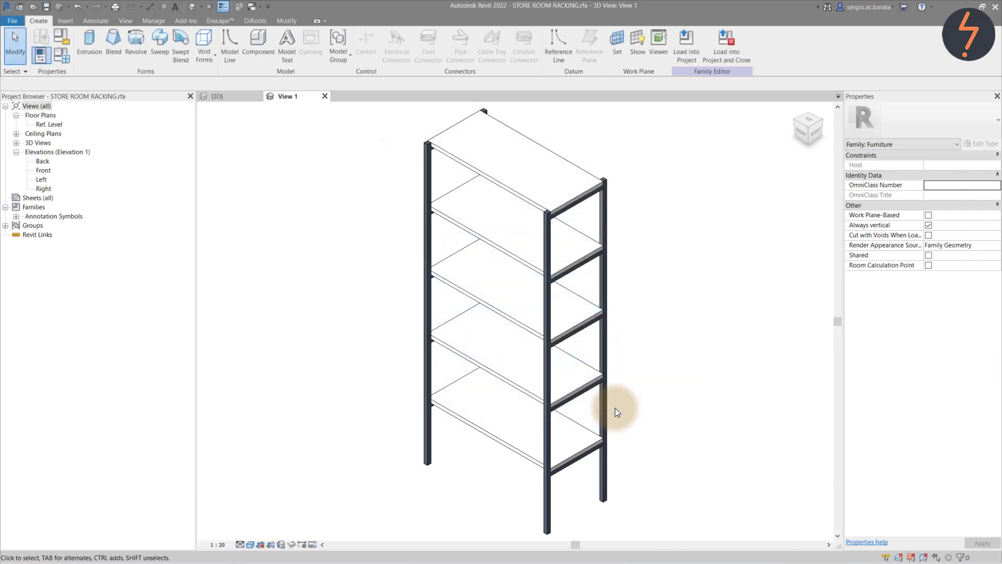
click(686, 44)
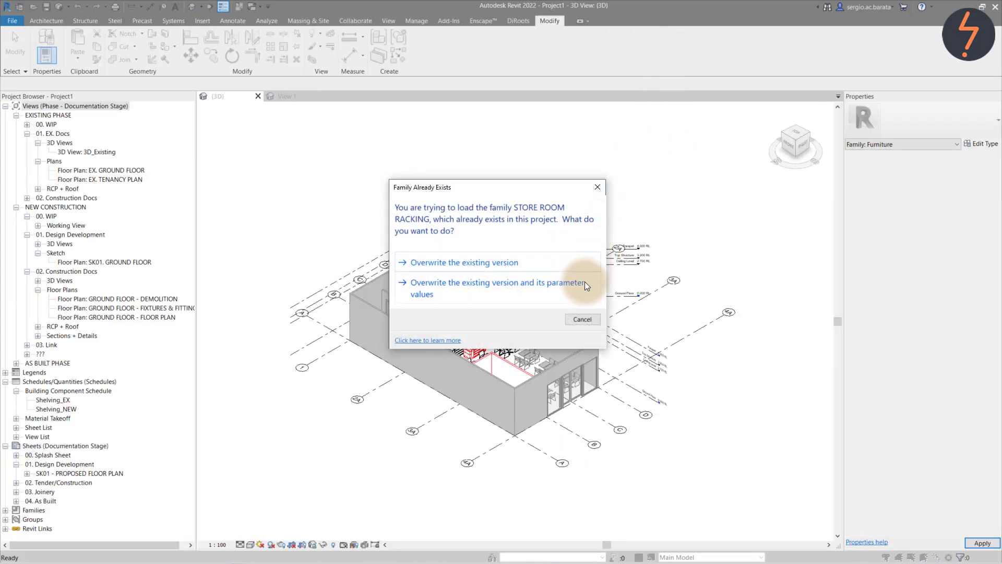
click(585, 283)
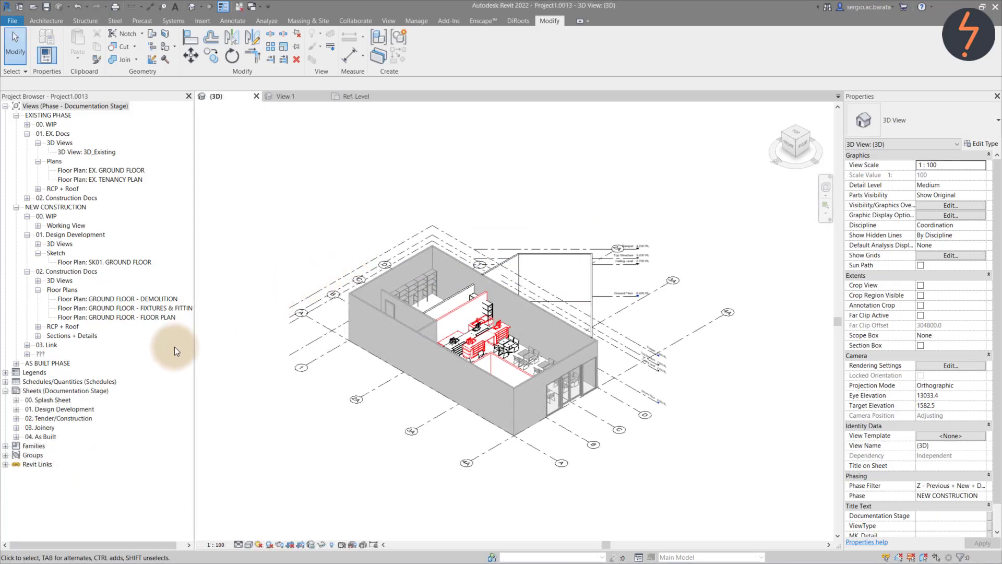
Create a new multi-category schedule with its phase set to NEW CONSTRUCTION
right_click(105, 382)
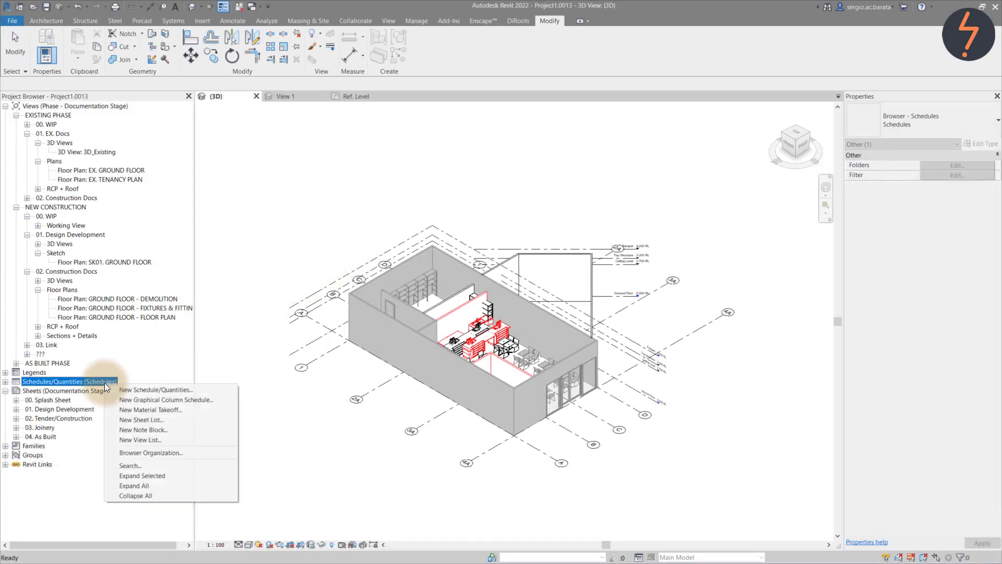
click(145, 389)
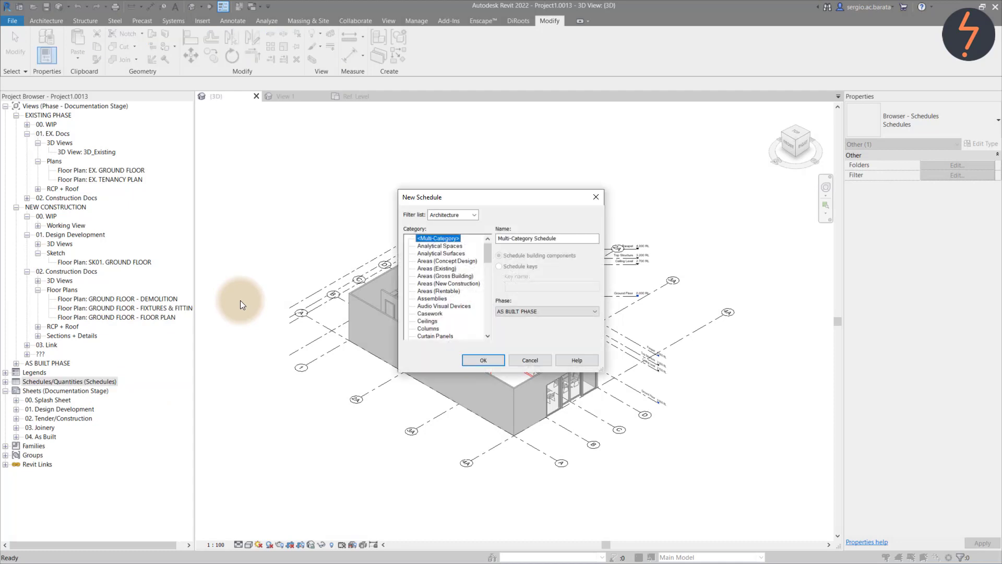
click(499, 310)
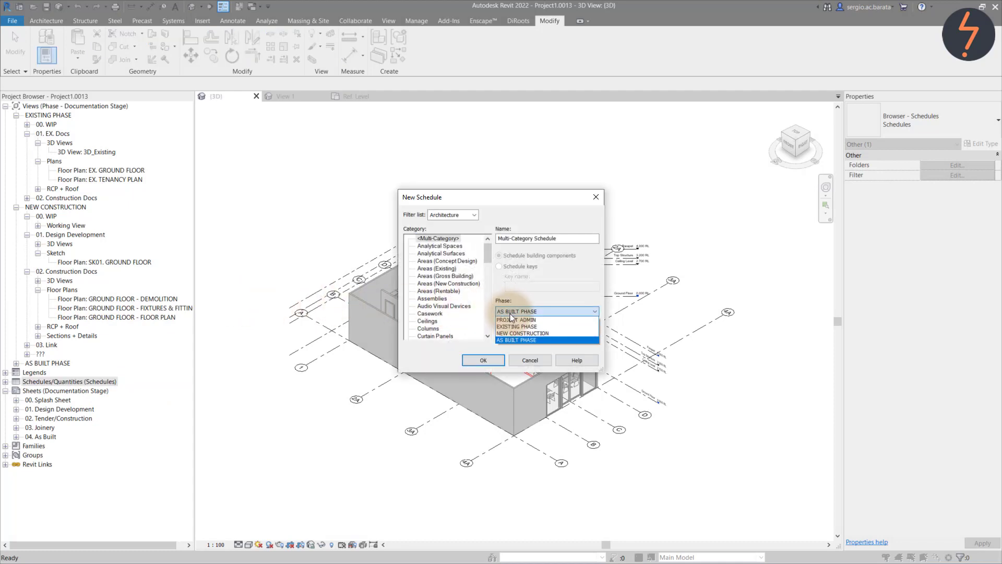
click(515, 333)
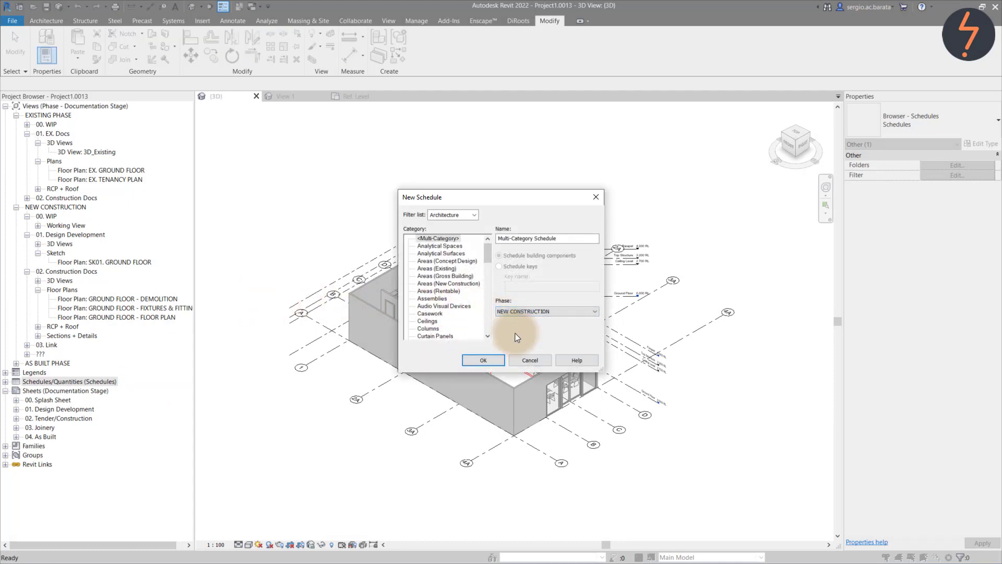
click(481, 362)
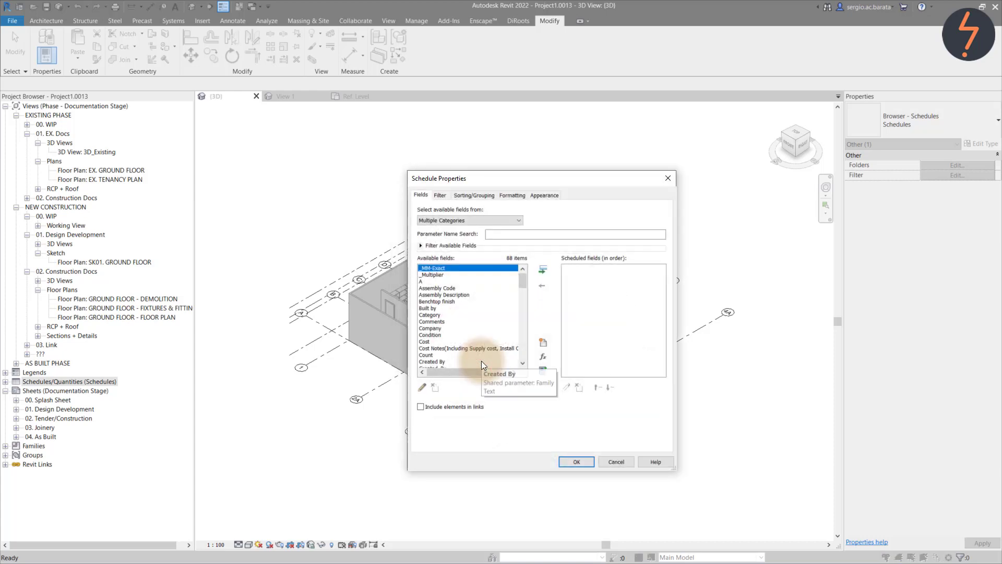
Add the fields _MM-Exact, _Multiplier, Family and Count to the schedule
click(543, 270)
click(544, 270)
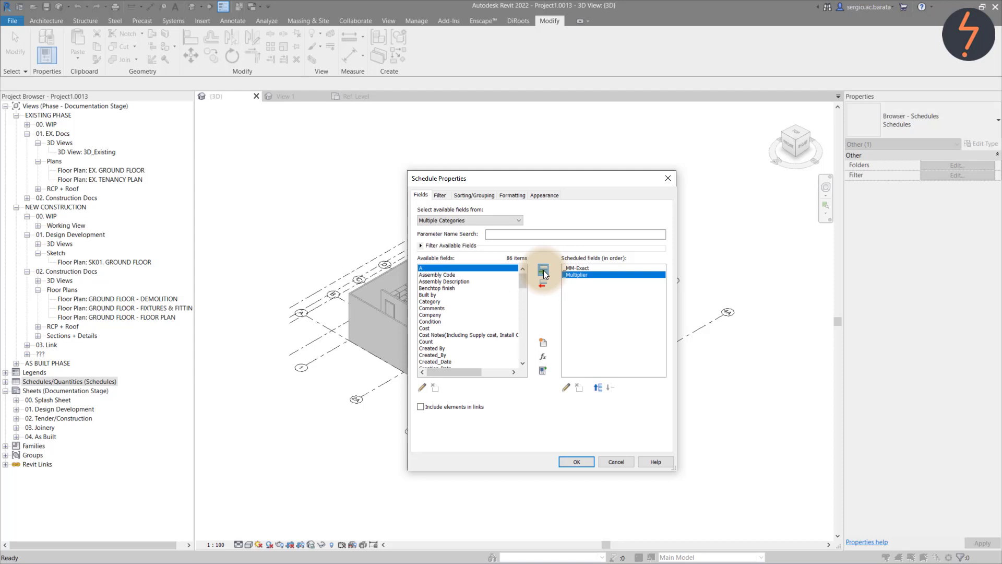
click(431, 308)
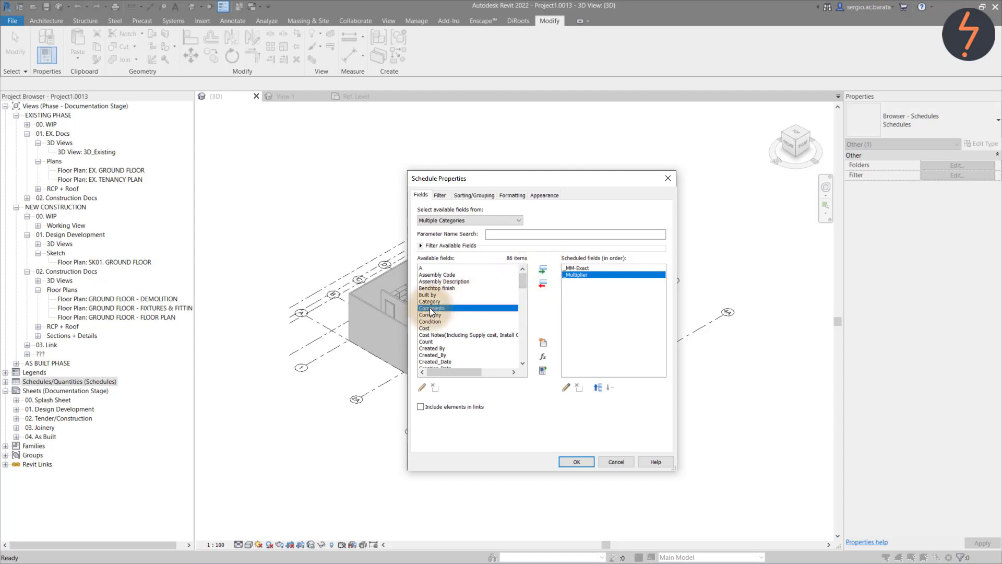
key(f)
key(Down)
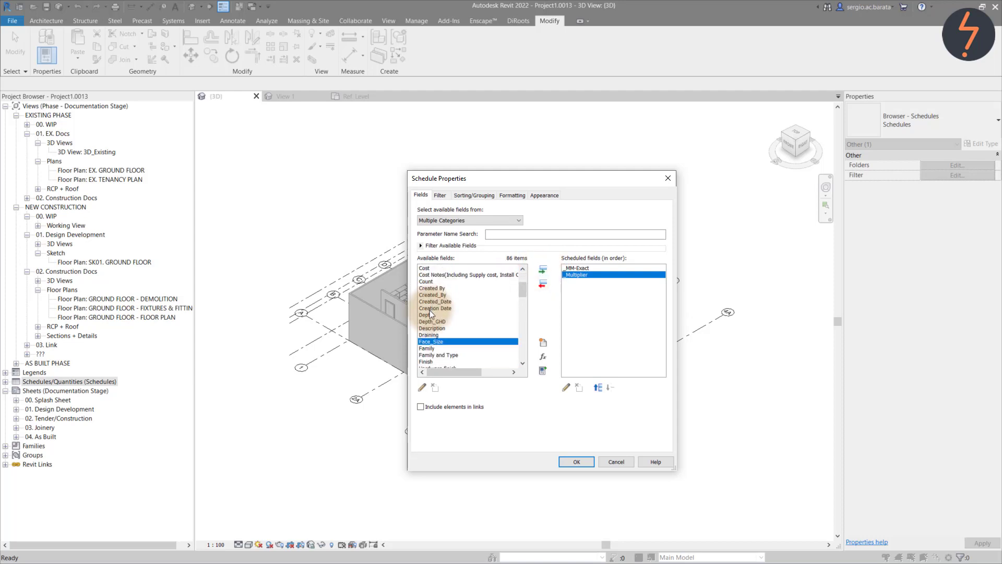
click(542, 271)
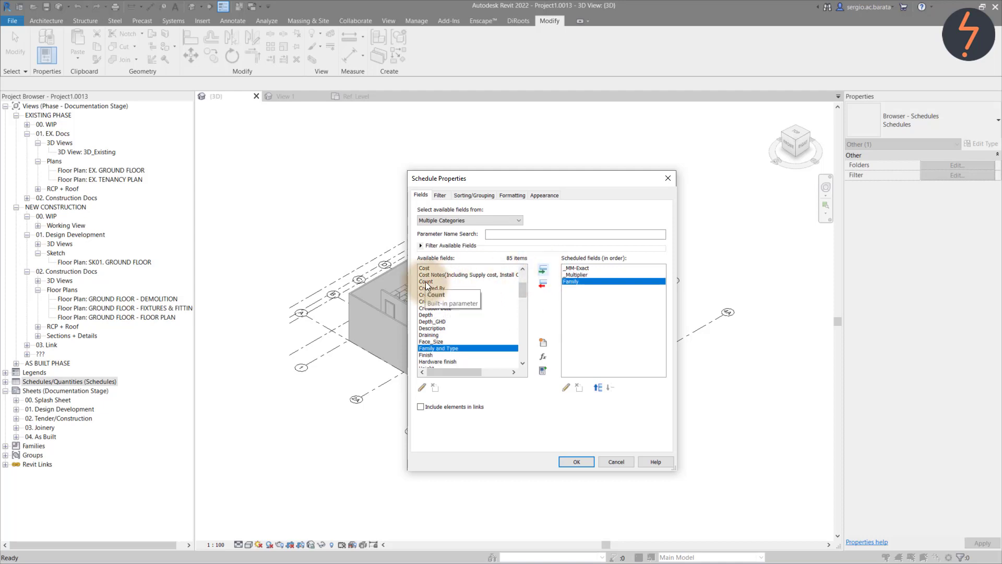
click(425, 282)
click(543, 270)
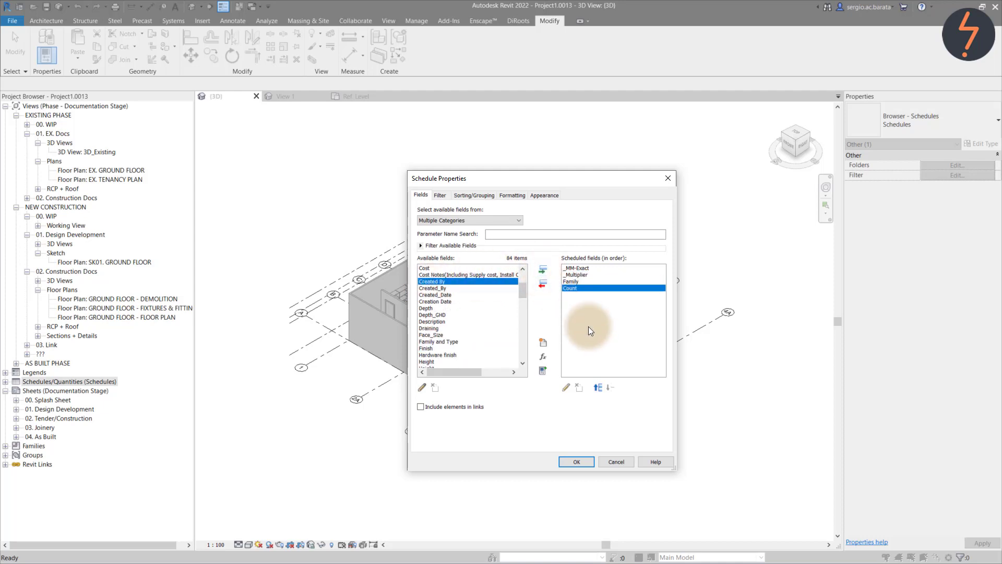
Start a calculated schedule field named TOTAL_MM with its type set to Length
click(579, 268)
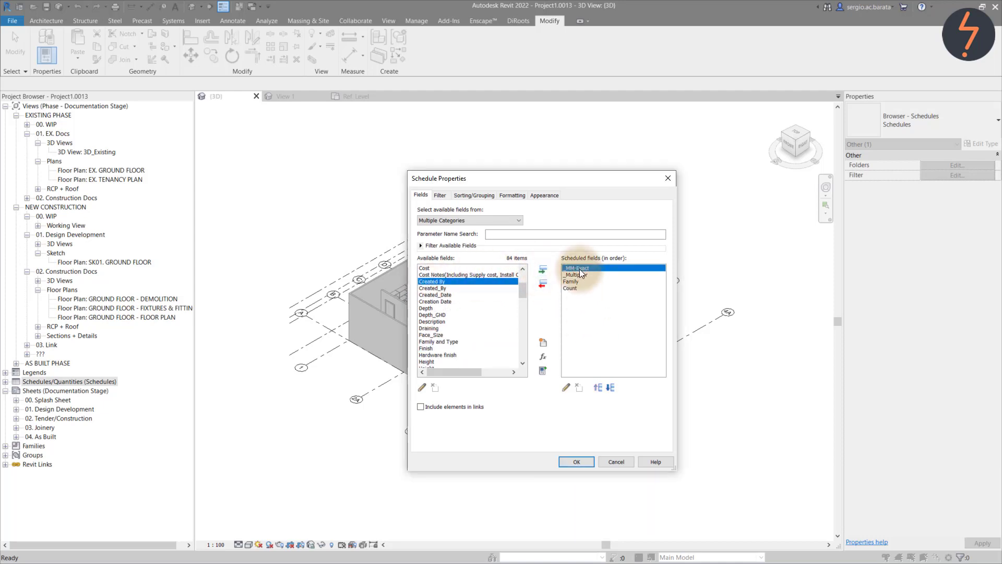
click(543, 356)
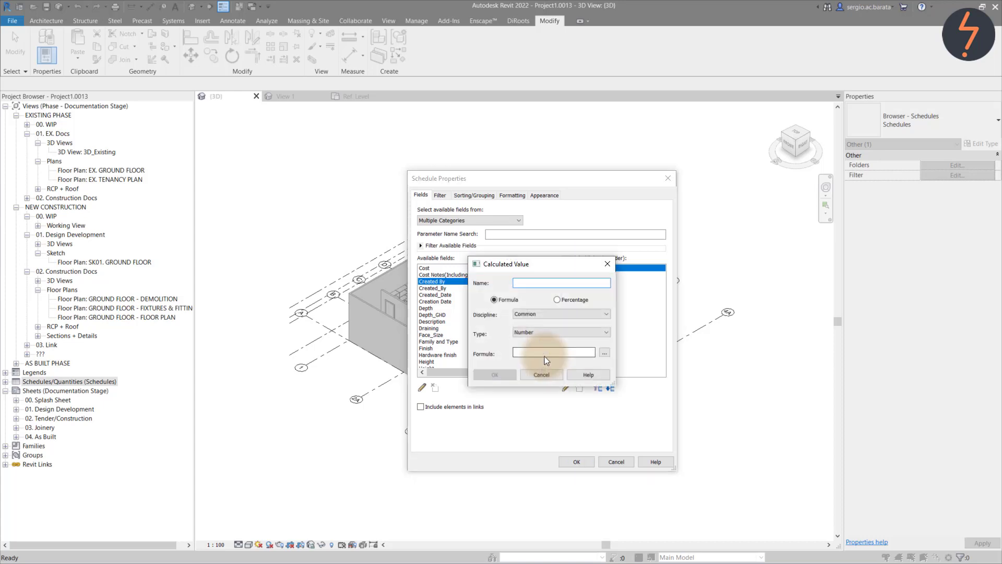
text(TOTAL_MM)
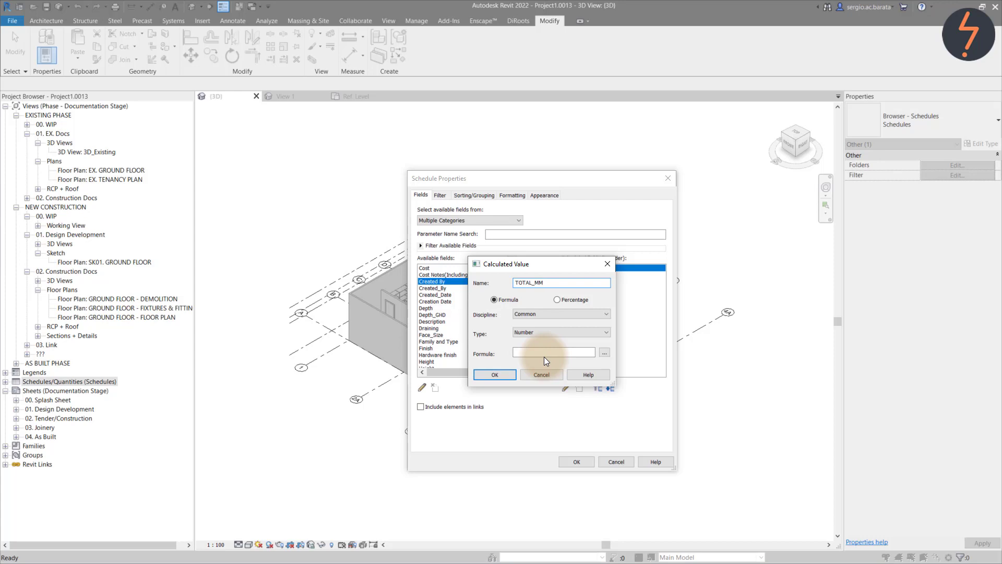
click(555, 332)
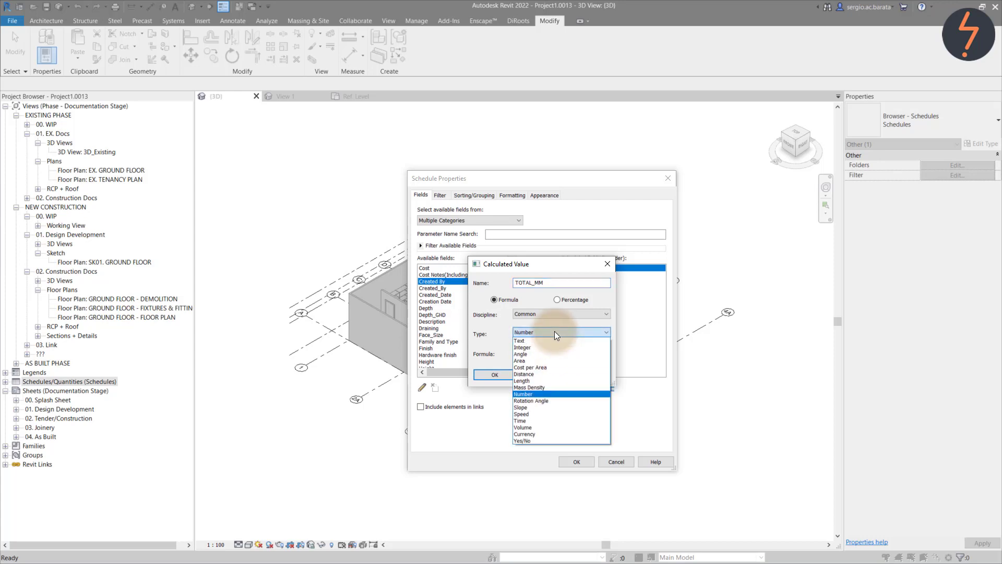
click(559, 381)
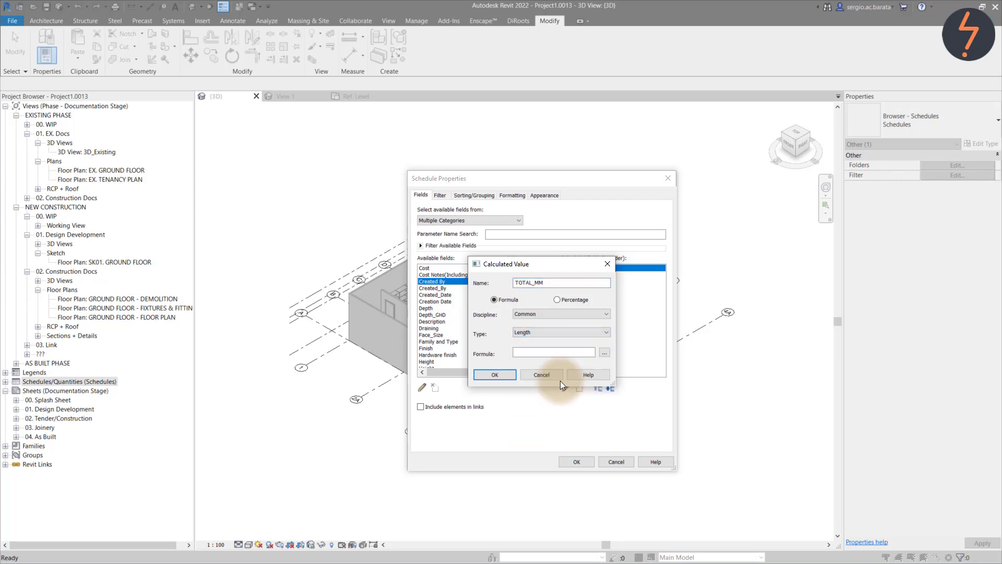
Set TOTAL_MM's formula to [_MM-Exact]*_Multiplier and create the calculated field
click(604, 353)
click(500, 282)
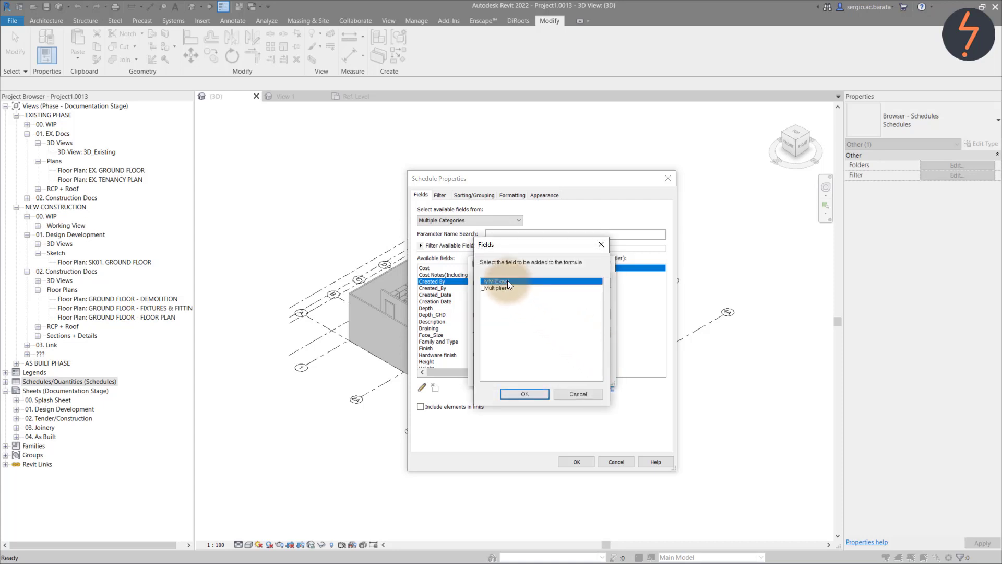
click(539, 393)
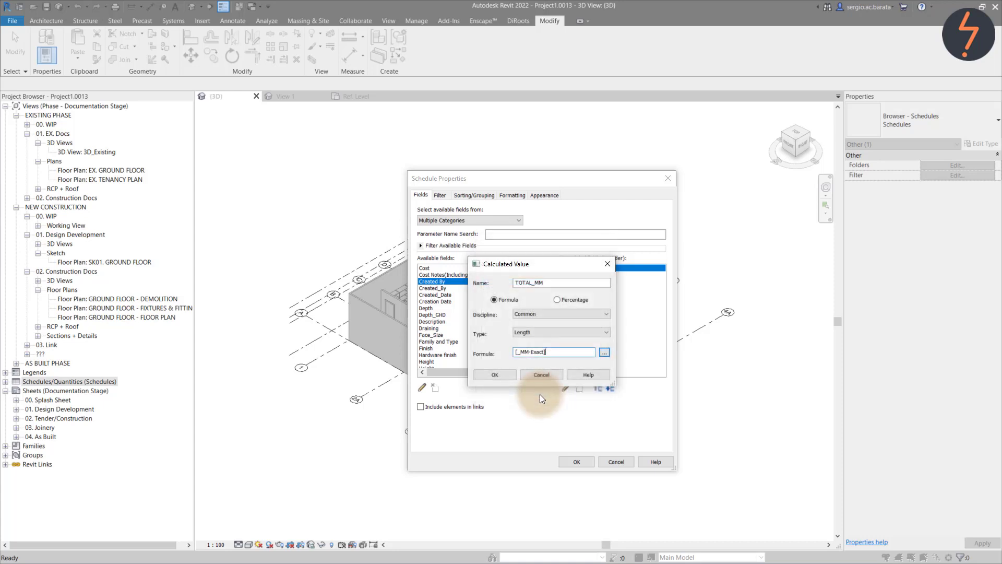
text(*)
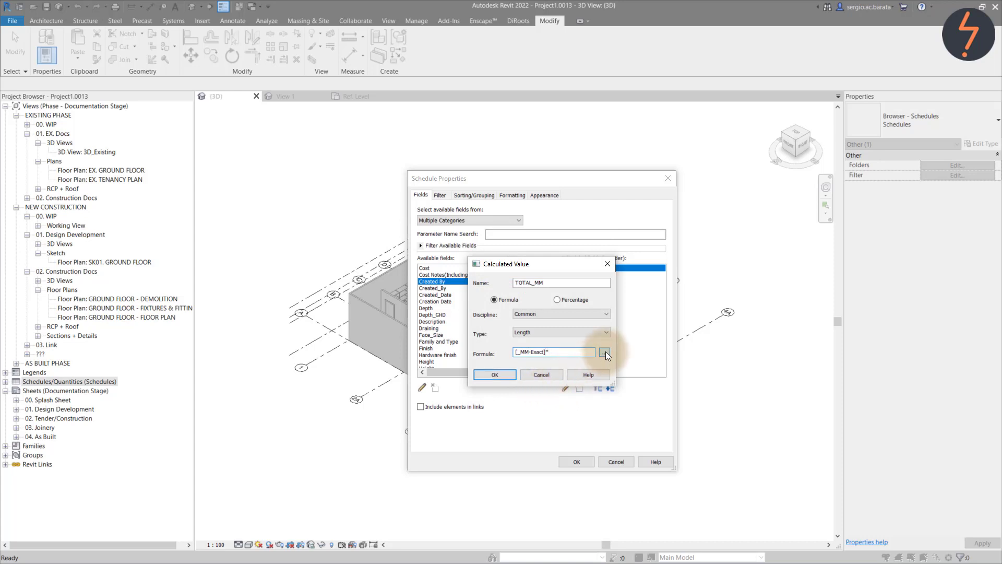
click(604, 353)
click(491, 290)
click(529, 394)
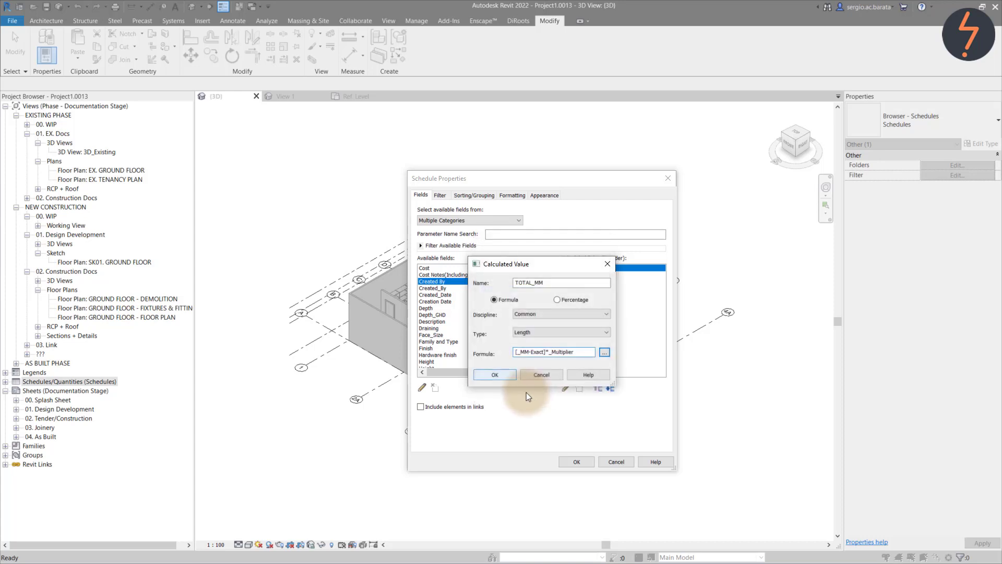
click(495, 374)
Add a calculated field named TOTAL_Feet of type Length with the formula TOTAL_MM*1
right_click(578, 268)
click(598, 286)
click(543, 332)
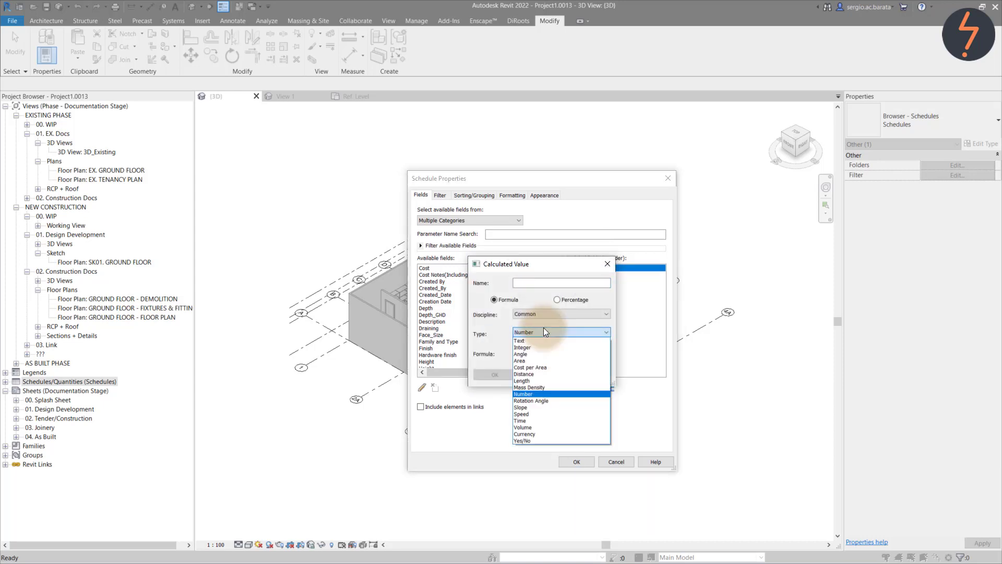
click(541, 380)
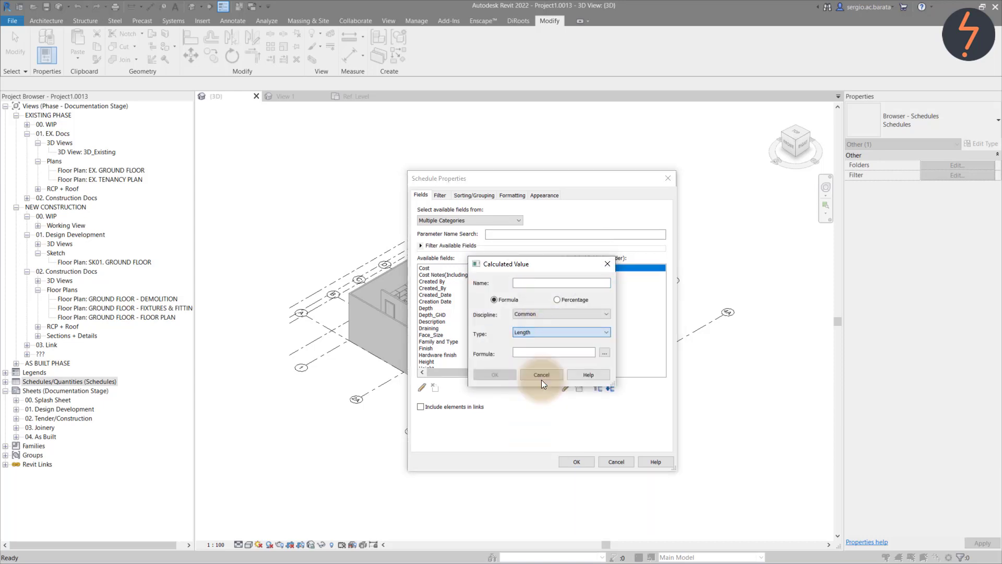
click(604, 353)
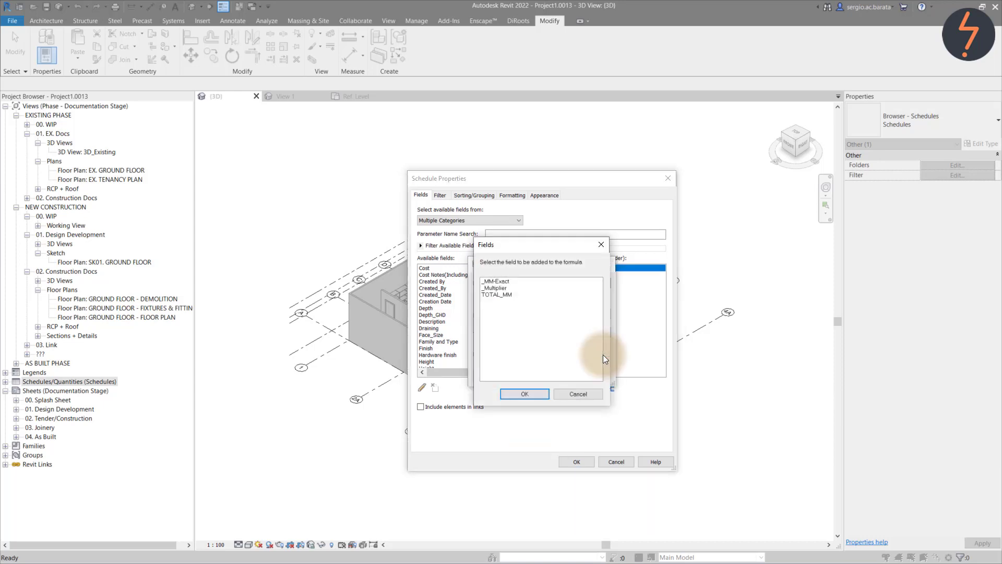
click(530, 394)
text(*)
click(551, 282)
text(TOTAL_Feet)
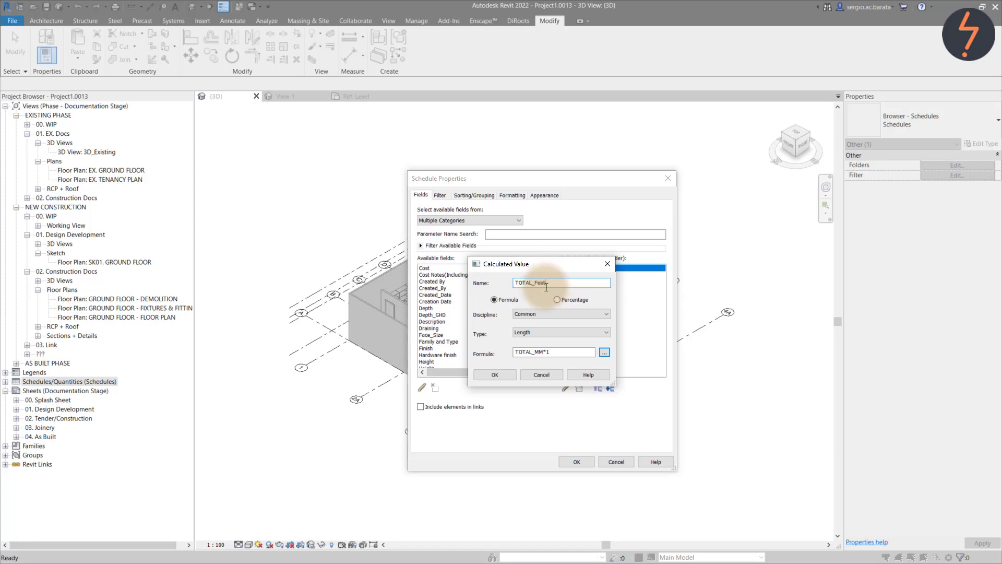
click(502, 375)
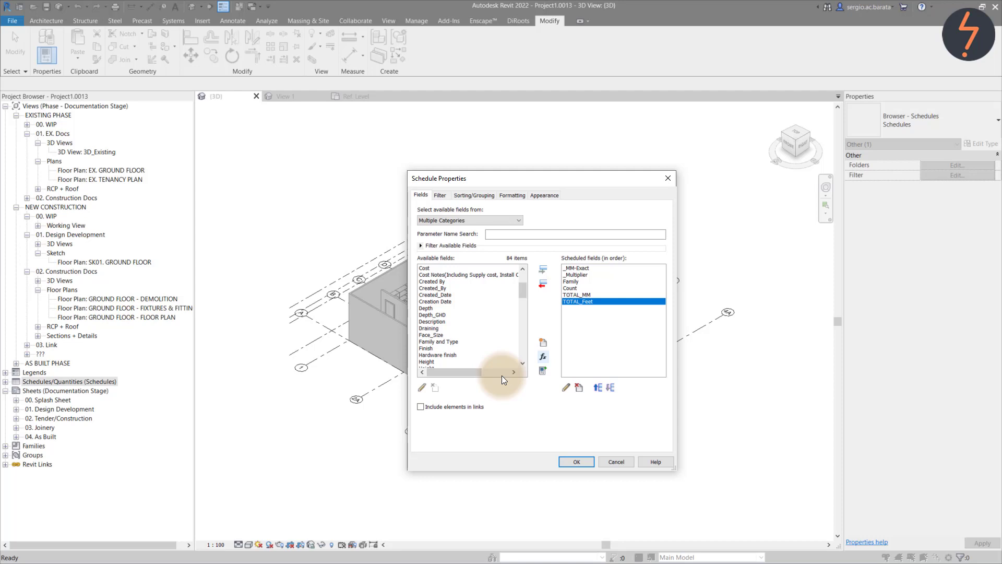
Filter the schedule to elements whose Family equals STORE ROOM RACKING
click(447, 196)
click(484, 211)
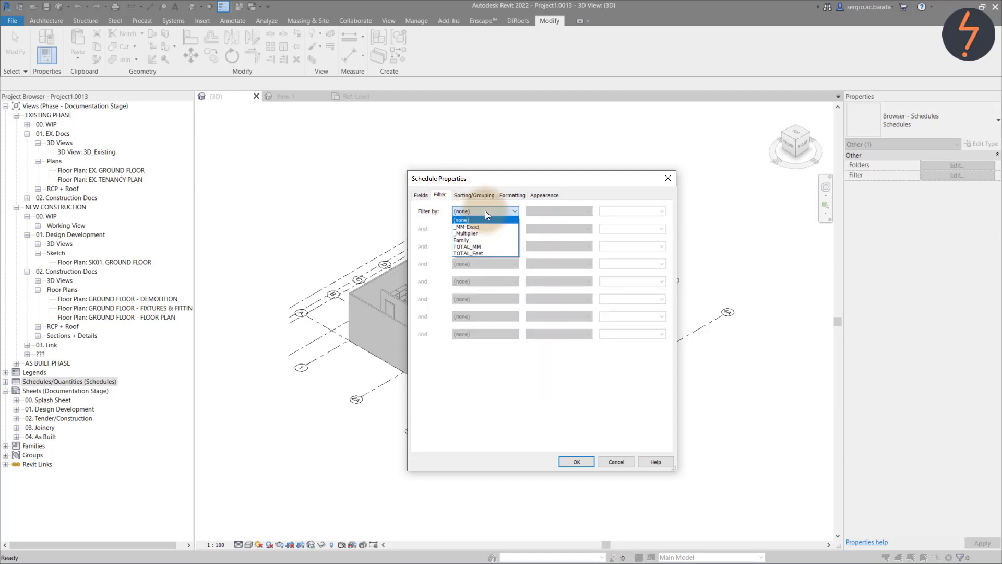
click(488, 238)
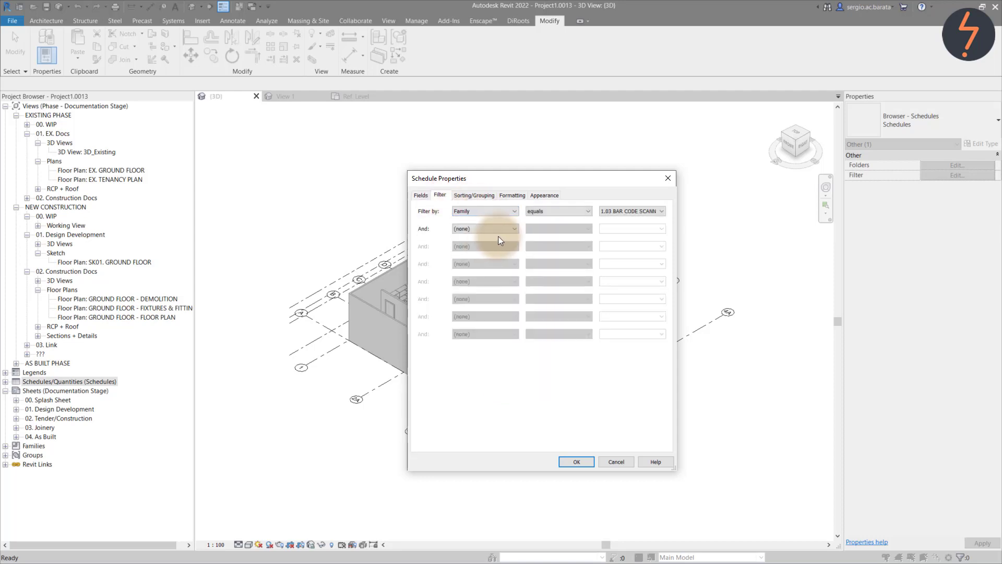
click(616, 212)
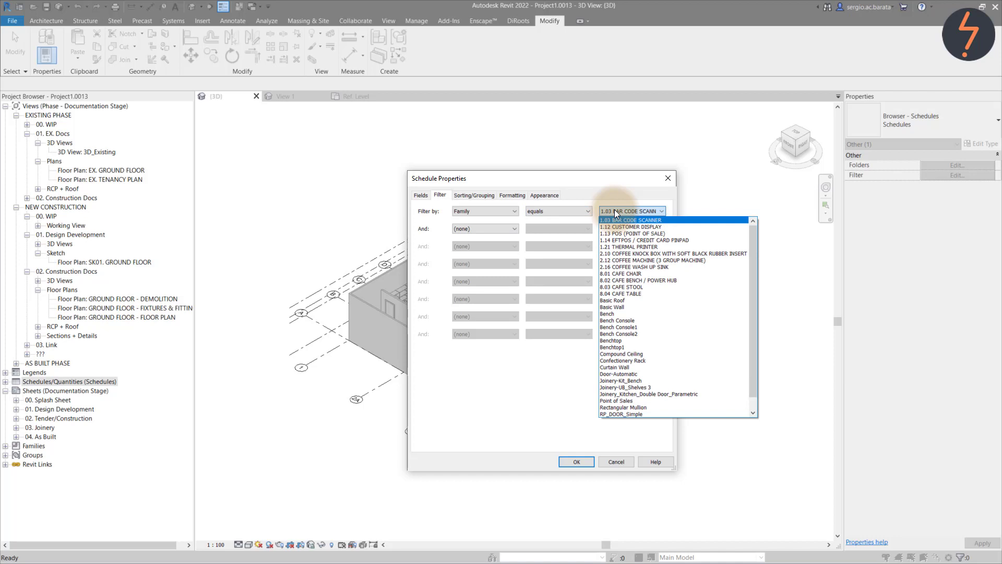
scroll(619, 256, down, 1)
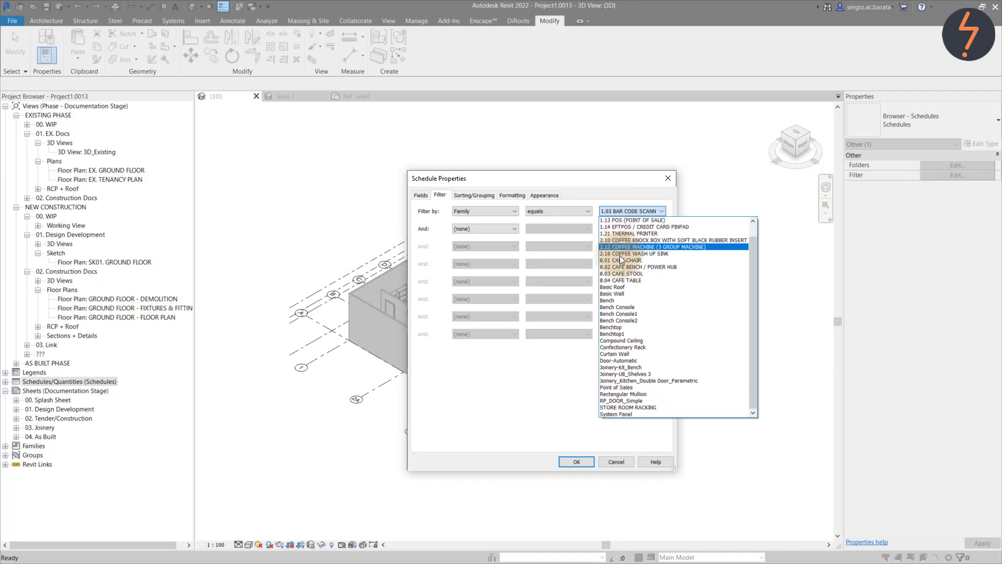
click(637, 407)
Enable grand totals as Totals only and turn off itemizing every instance
click(483, 196)
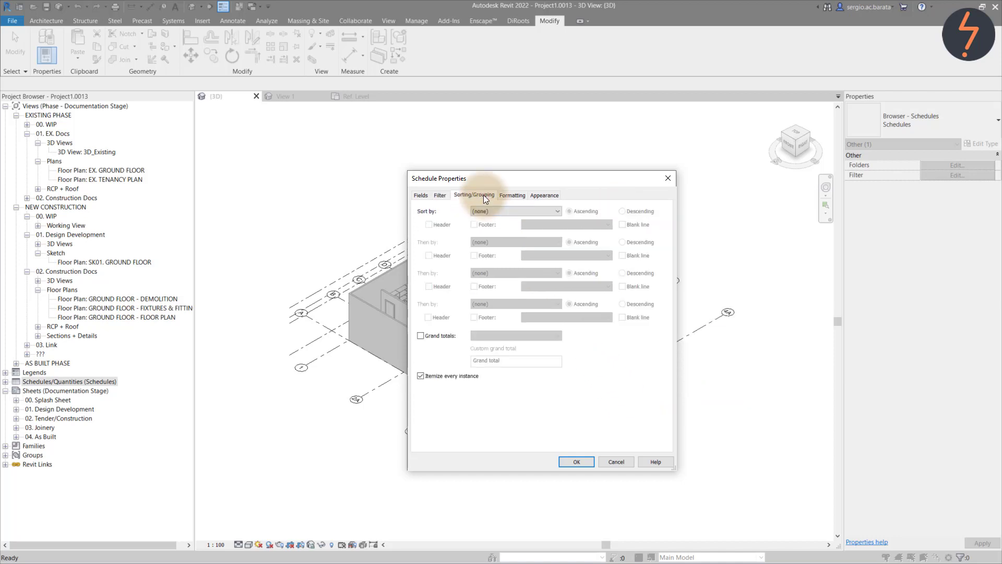
click(421, 336)
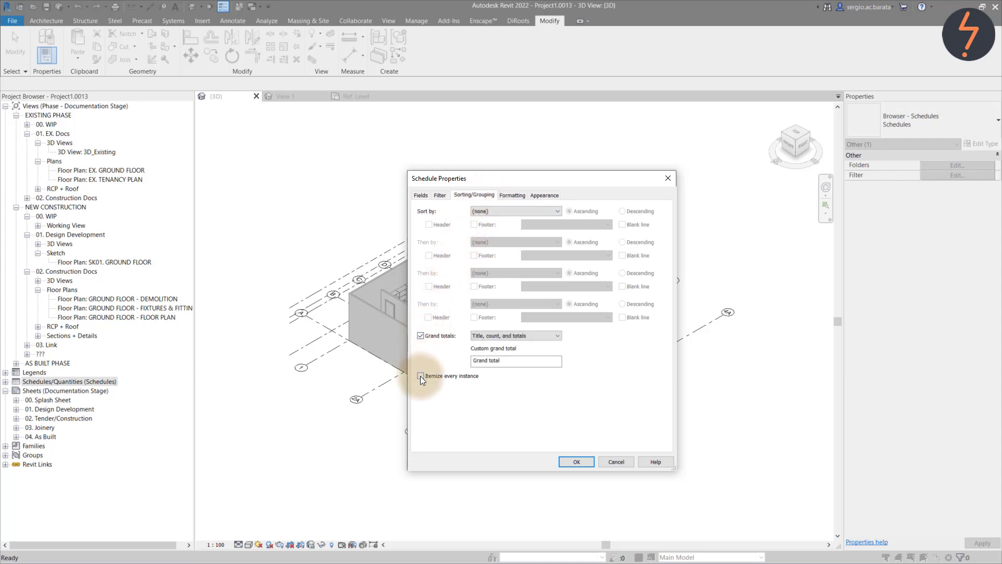
click(492, 336)
key(Down)
key(Down)
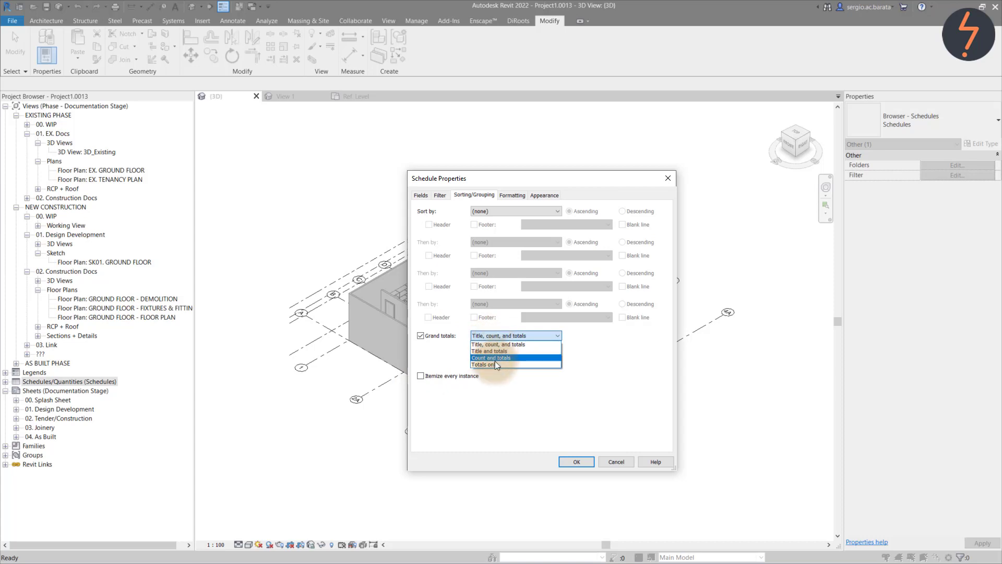
click(495, 364)
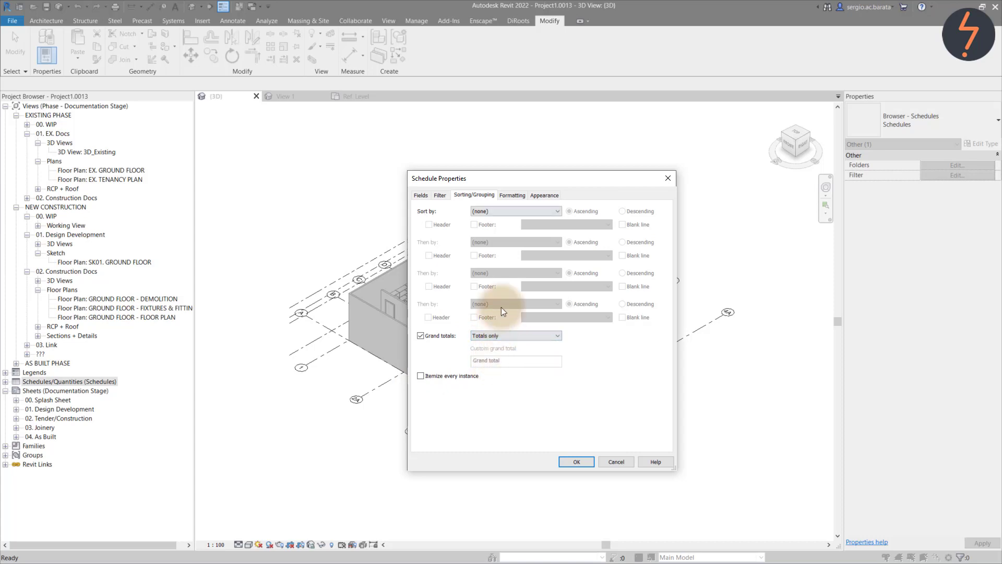
Hide the _Multiplier field and override TOTAL_Feet's project unit settings with Feet rounded to 2 decimal places
click(513, 195)
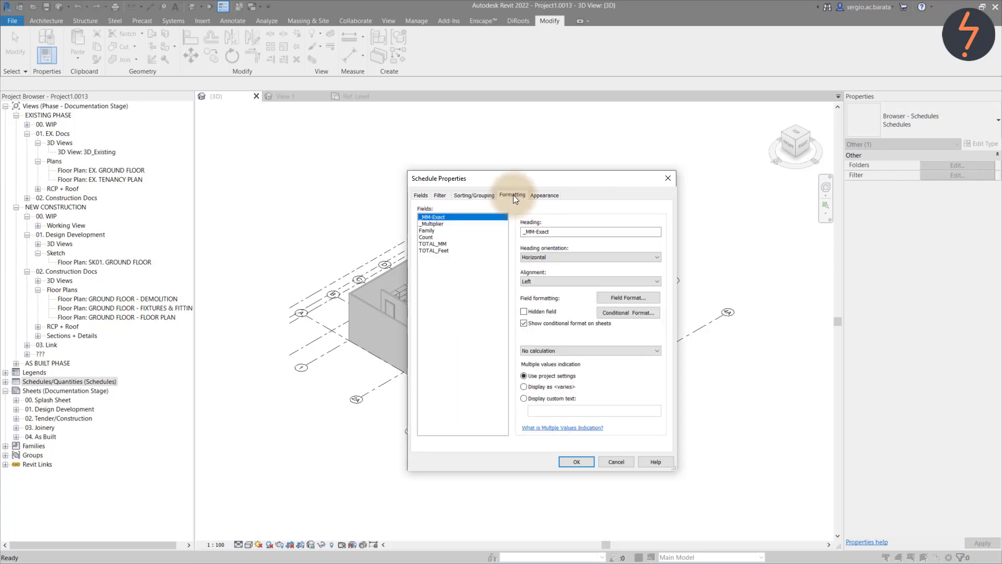
click(440, 223)
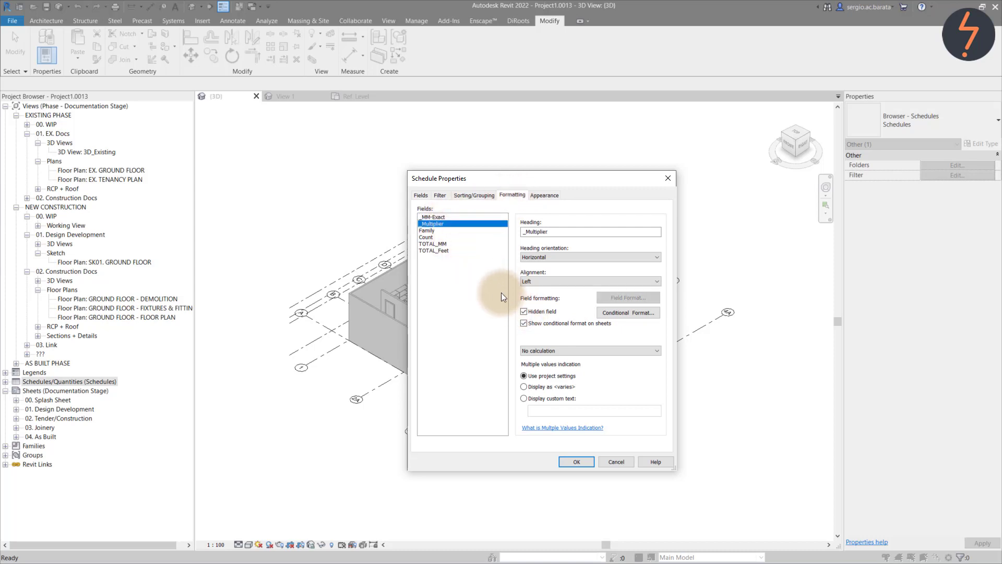
click(446, 251)
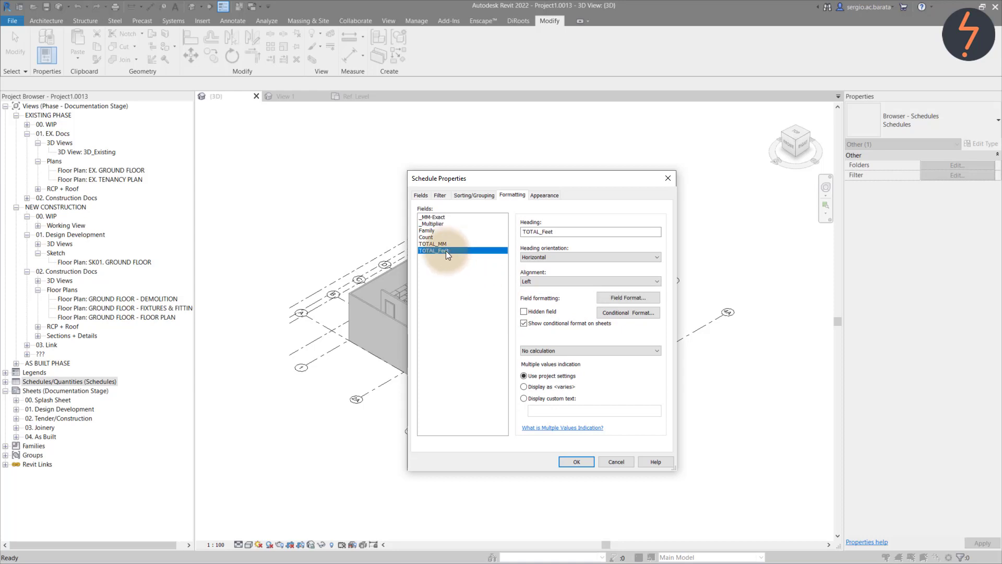
click(612, 297)
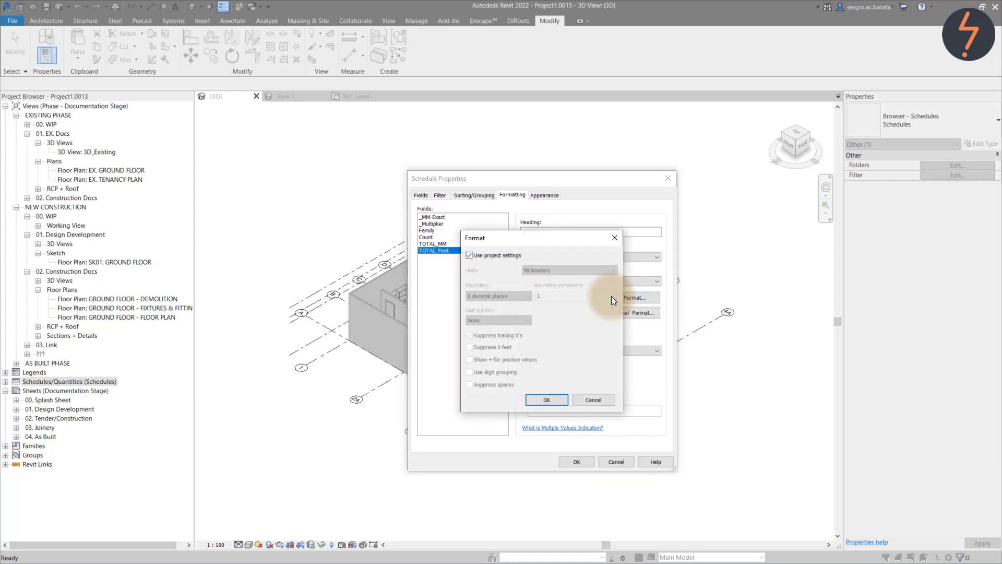
click(506, 256)
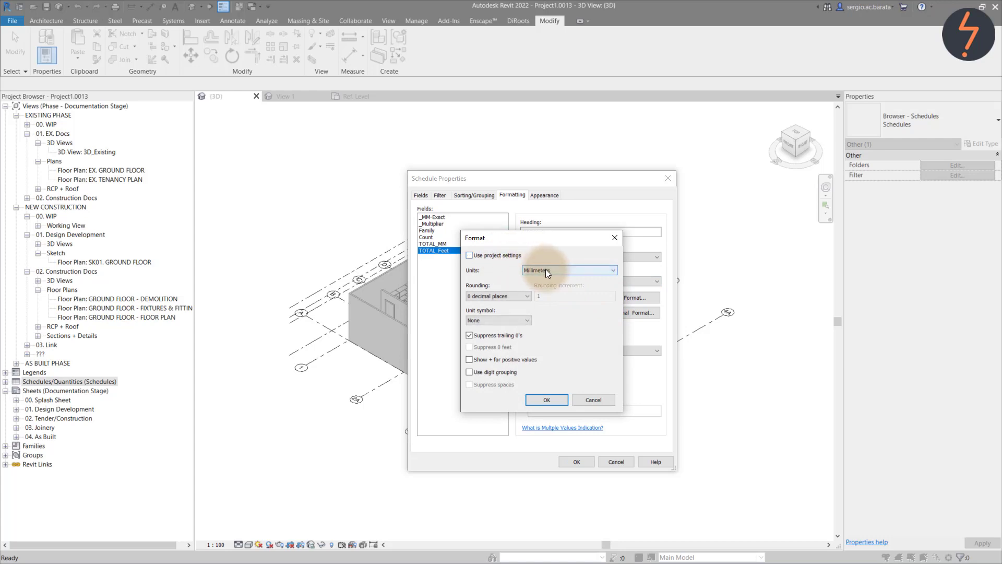
click(546, 270)
click(545, 291)
click(518, 296)
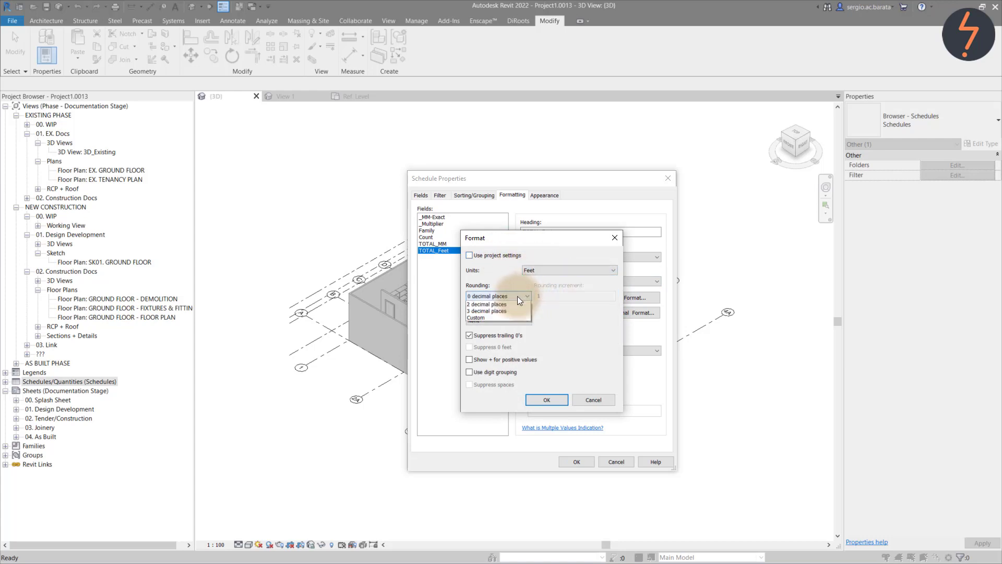
click(506, 337)
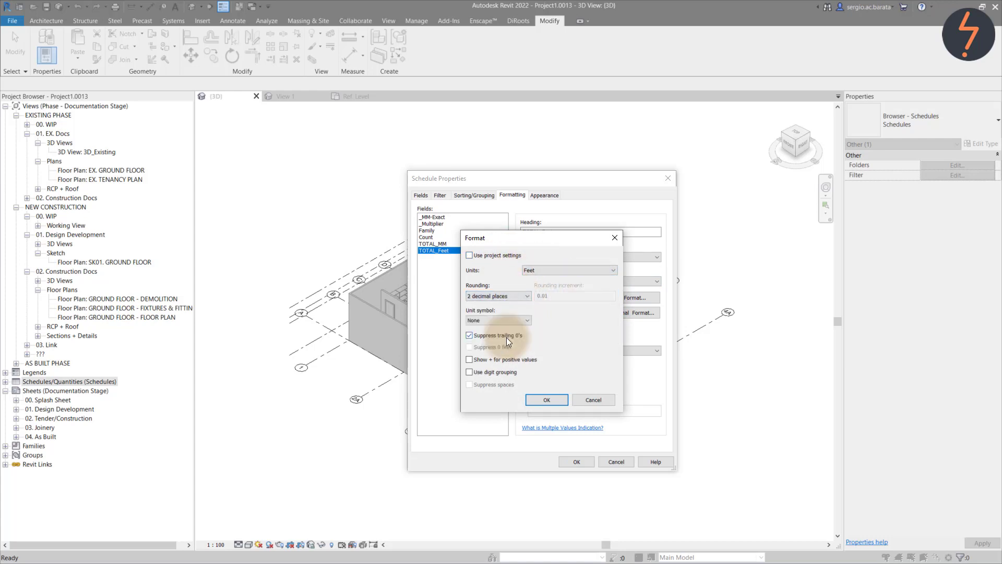
click(562, 400)
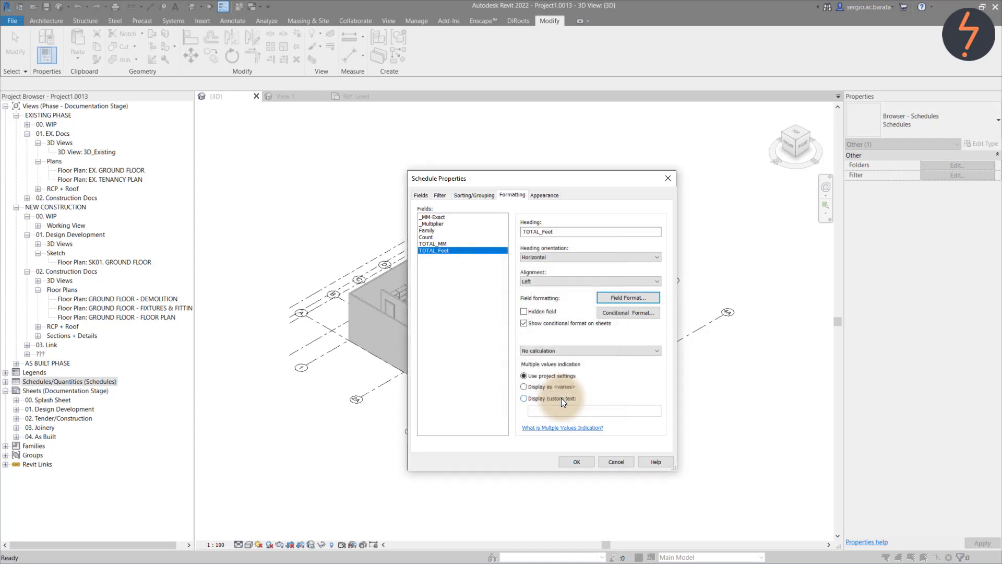
Set TOTAL_Feet and TOTAL_MM to Calculate totals and generate the schedule
click(546, 348)
click(548, 367)
click(430, 244)
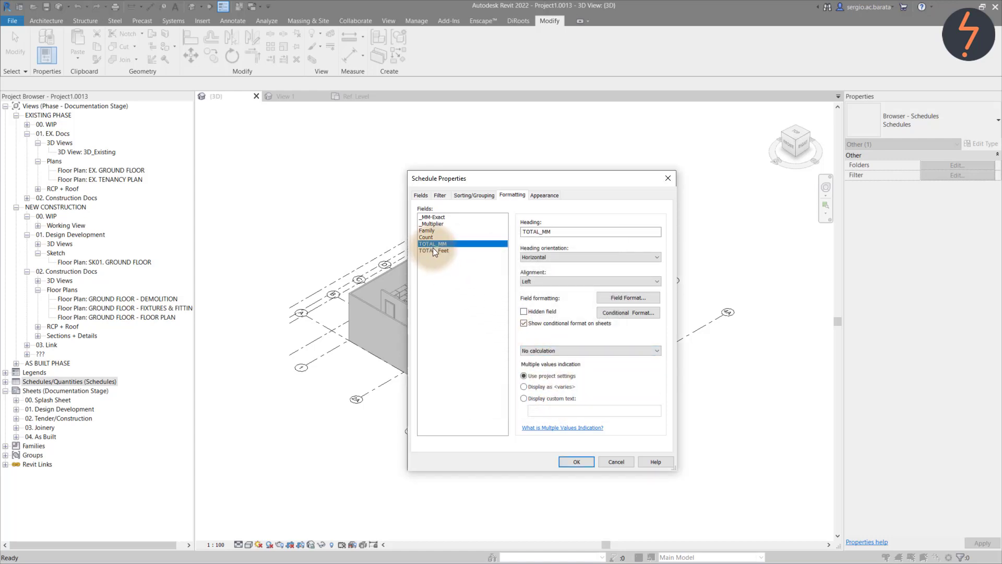
click(563, 349)
click(559, 366)
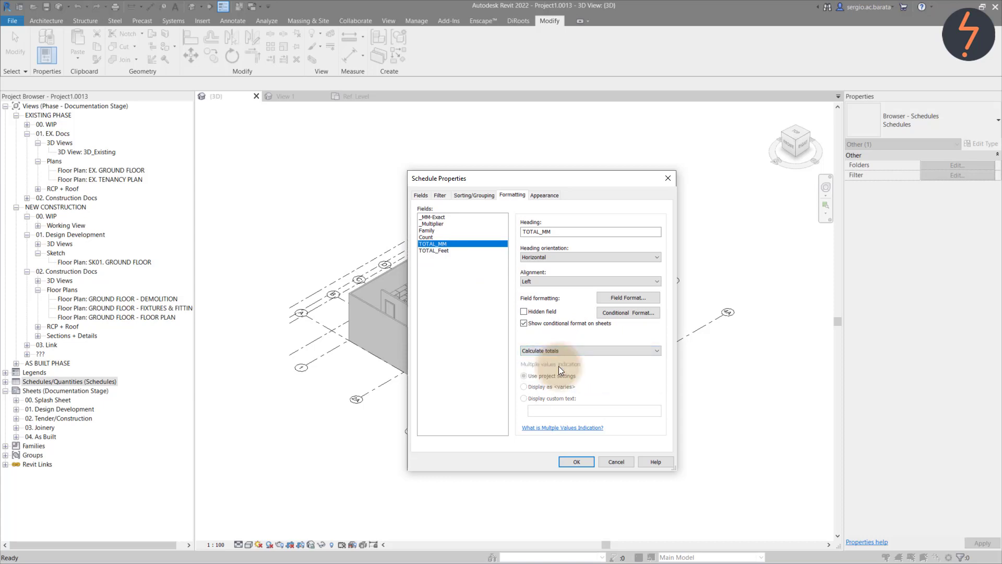
click(575, 459)
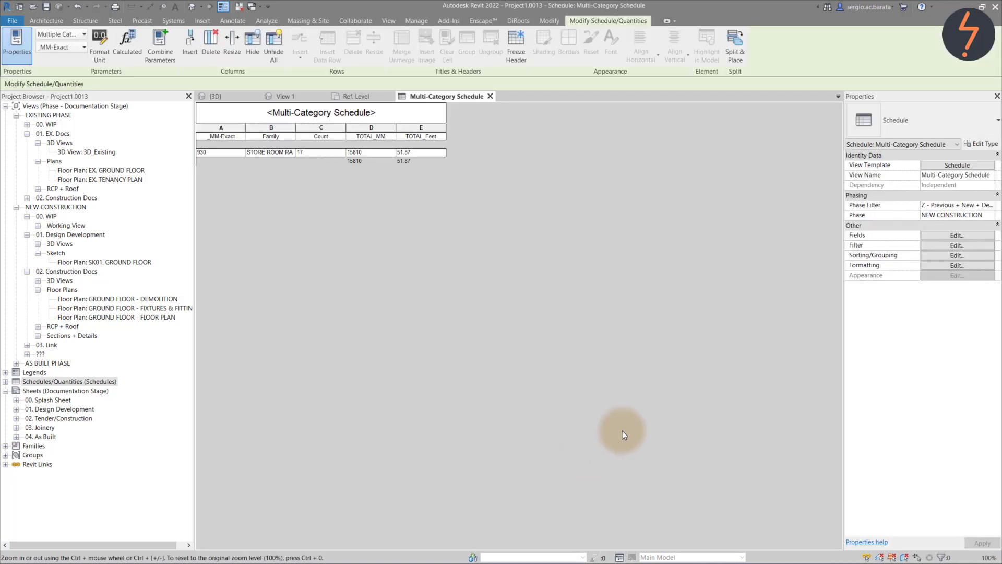
Set the multi-category schedule's phase filter to 1 - Previous + New
click(955, 205)
click(990, 205)
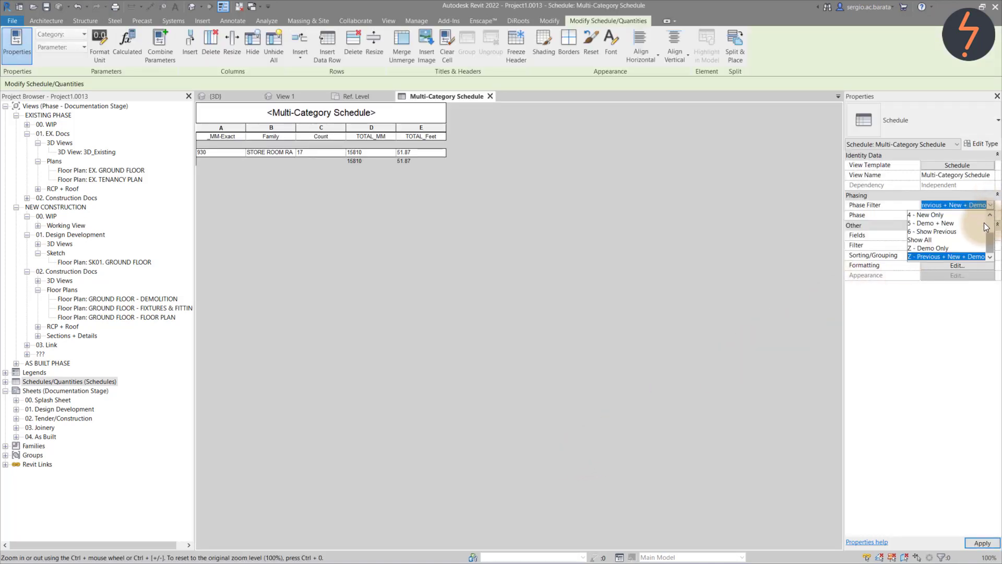
scroll(989, 224, up, 2)
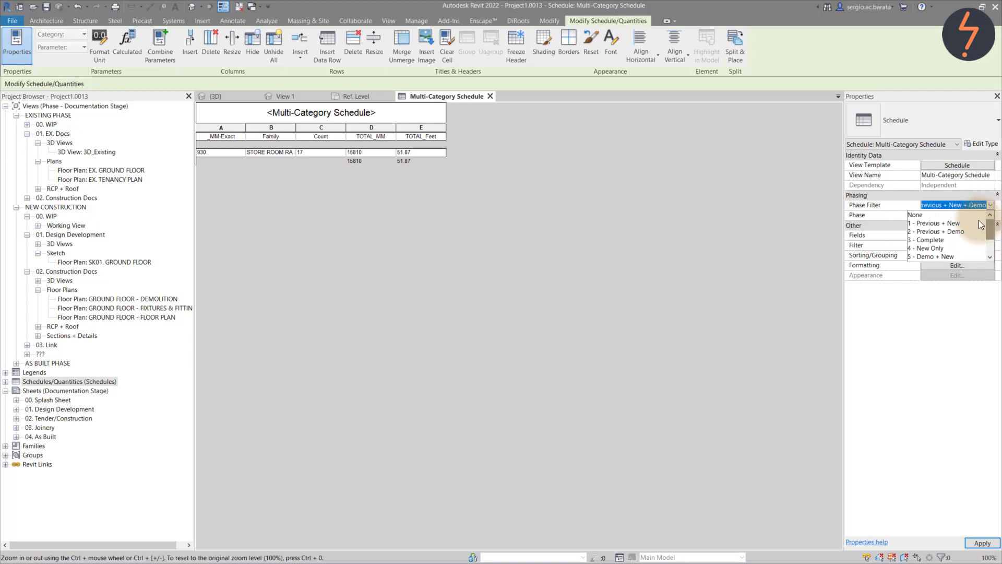
click(951, 225)
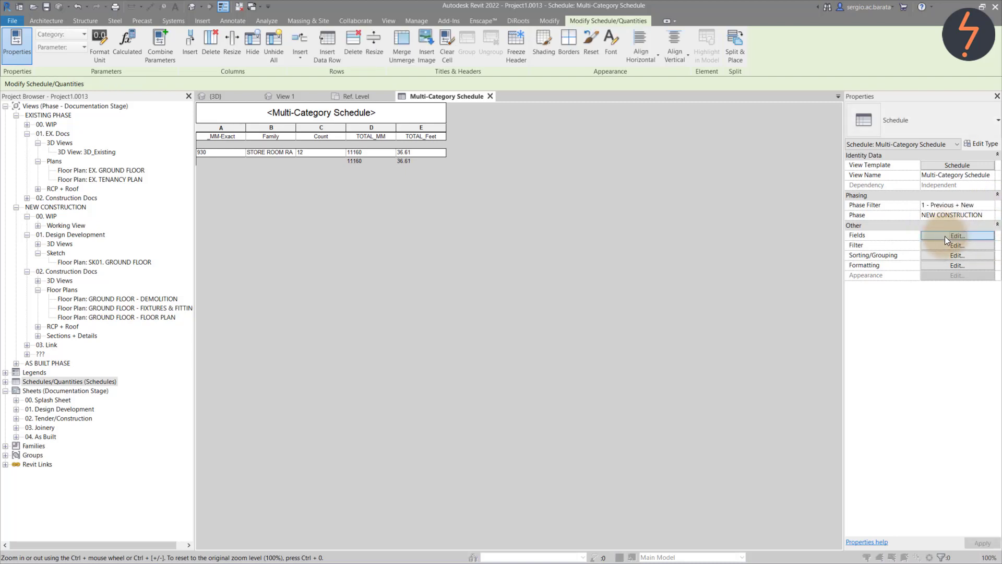
Reorder the scheduled fields so that Family comes first and Count second, ahead of _MM-Exact
click(945, 236)
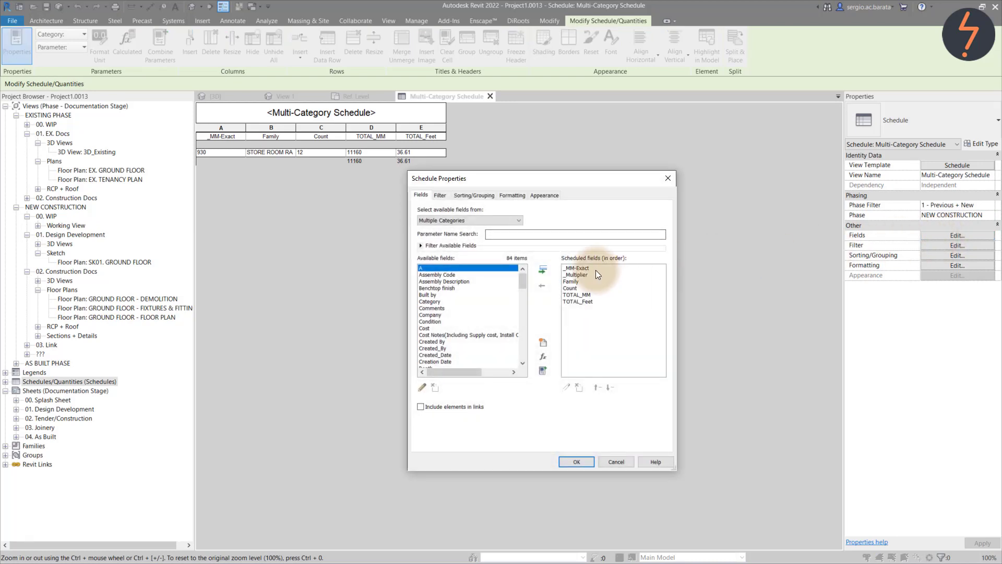
click(580, 281)
click(597, 387)
click(597, 387)
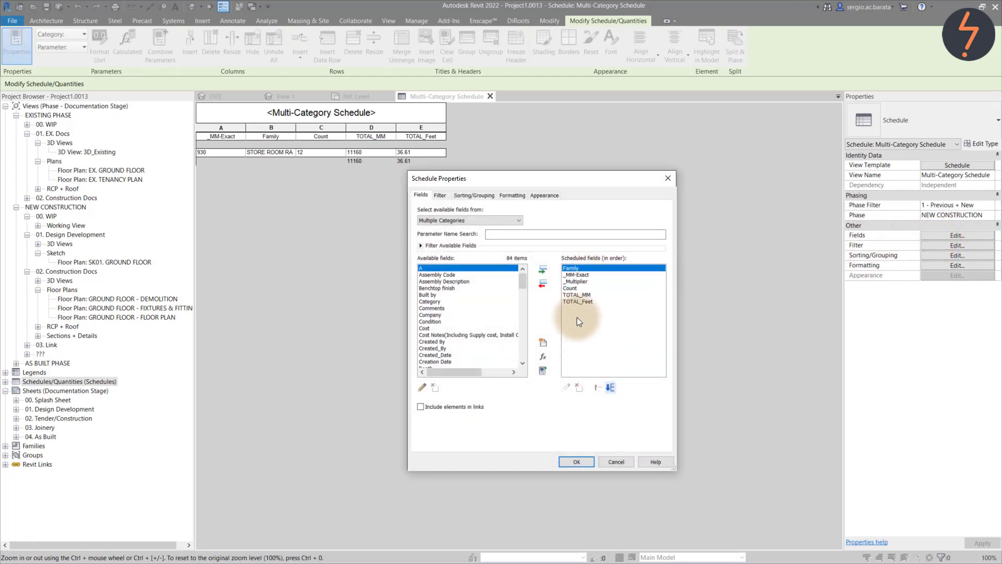
click(571, 288)
click(598, 387)
click(598, 387)
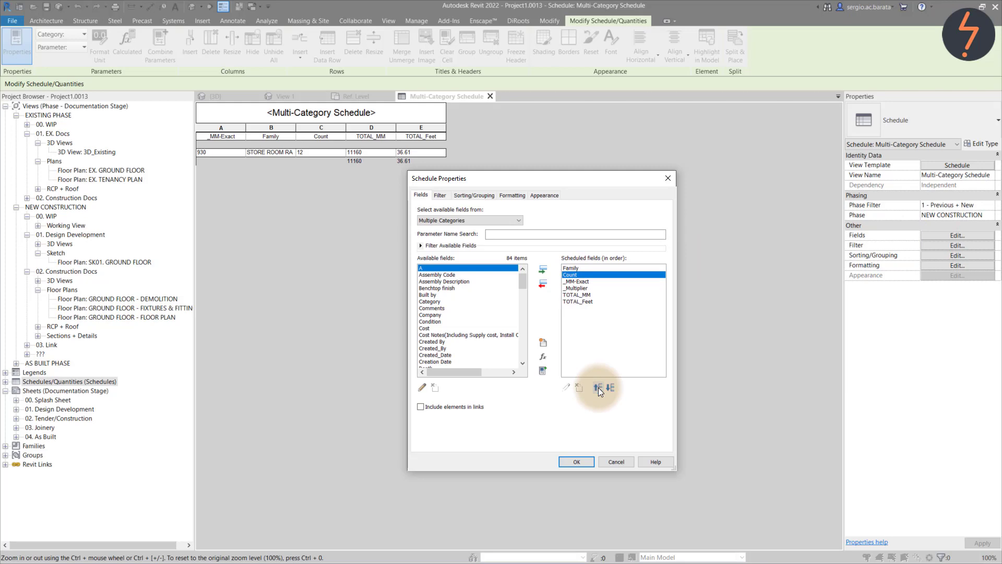
key(Return)
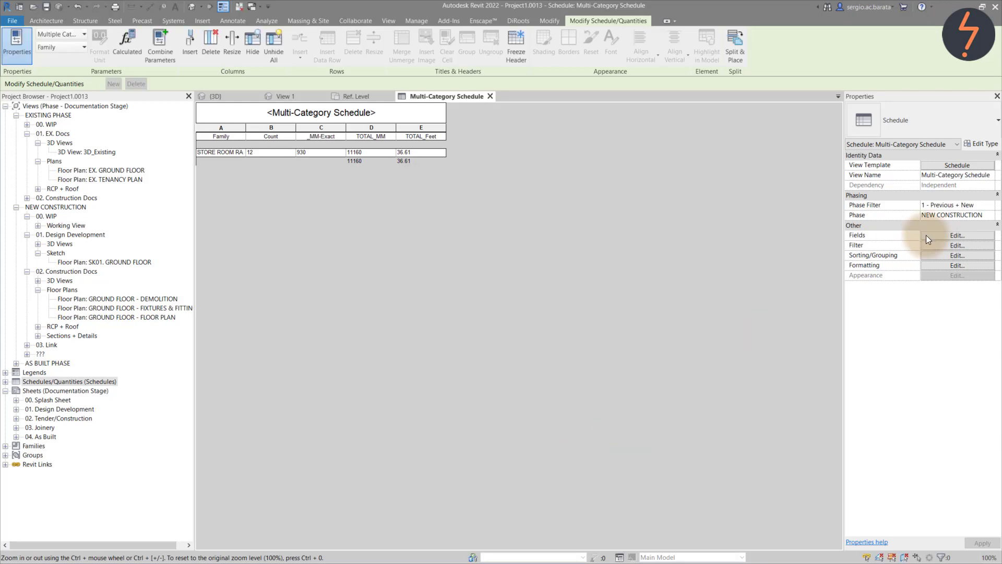
Make _MM-Exact a hidden field in the schedule's formatting settings
click(926, 235)
click(516, 196)
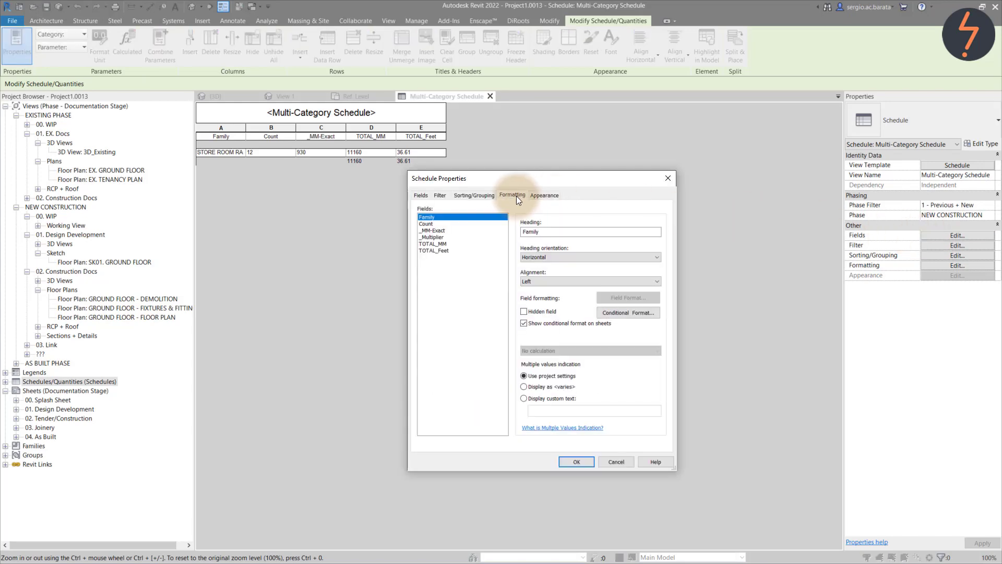
click(449, 230)
click(523, 311)
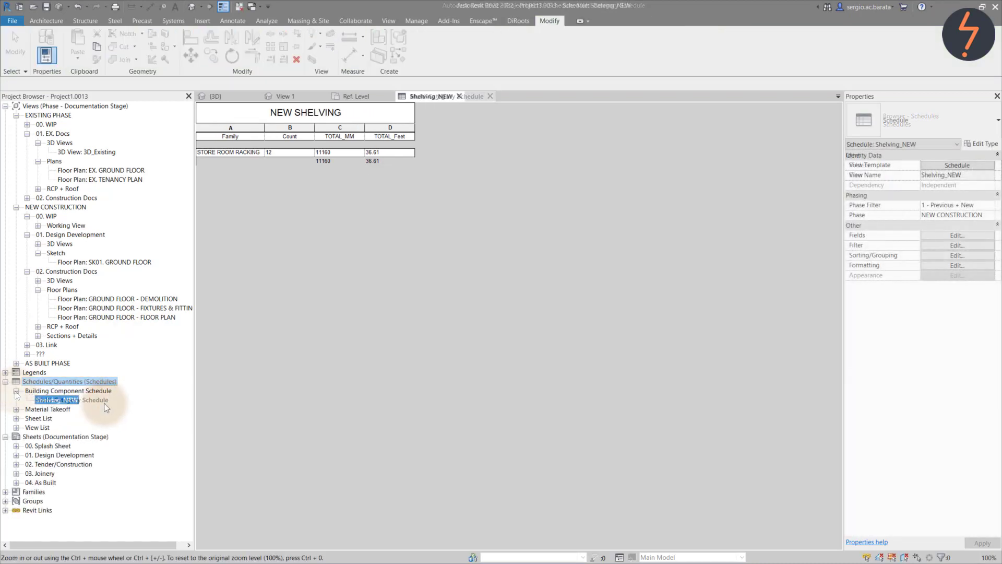
Duplicate the Shelving_NEW schedule to make a second shelving schedule
right_click(76, 399)
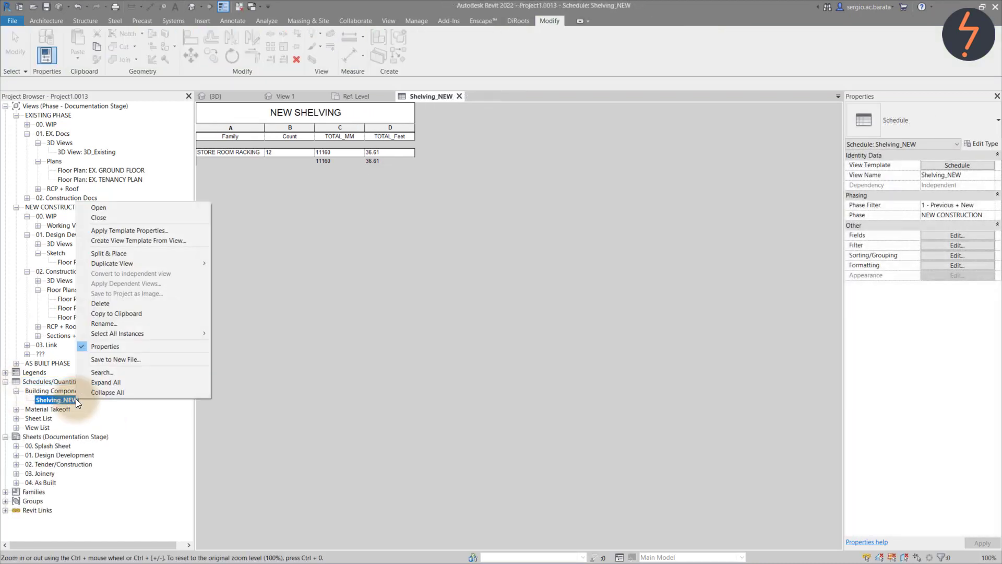
mouse_move(172, 264)
click(232, 263)
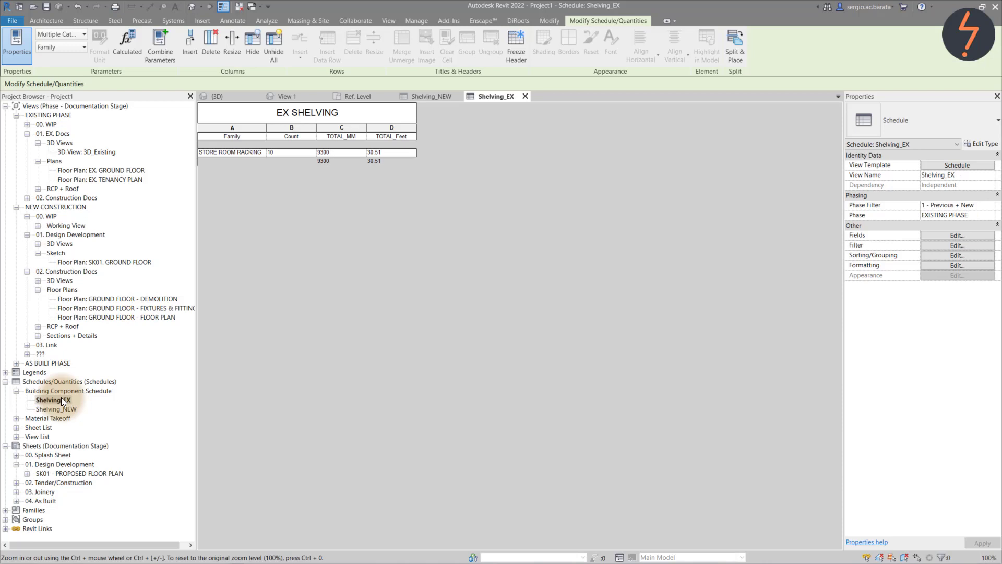
Open the sheet SK01 - PROPOSED FLOOR PLAN and open its Sheet Name for editing
double_click(73, 471)
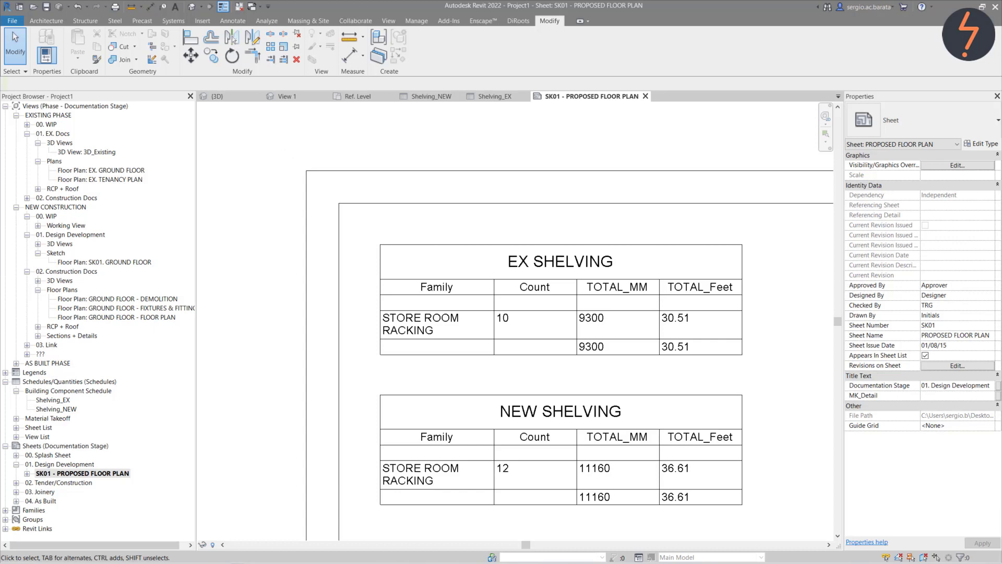
click(957, 335)
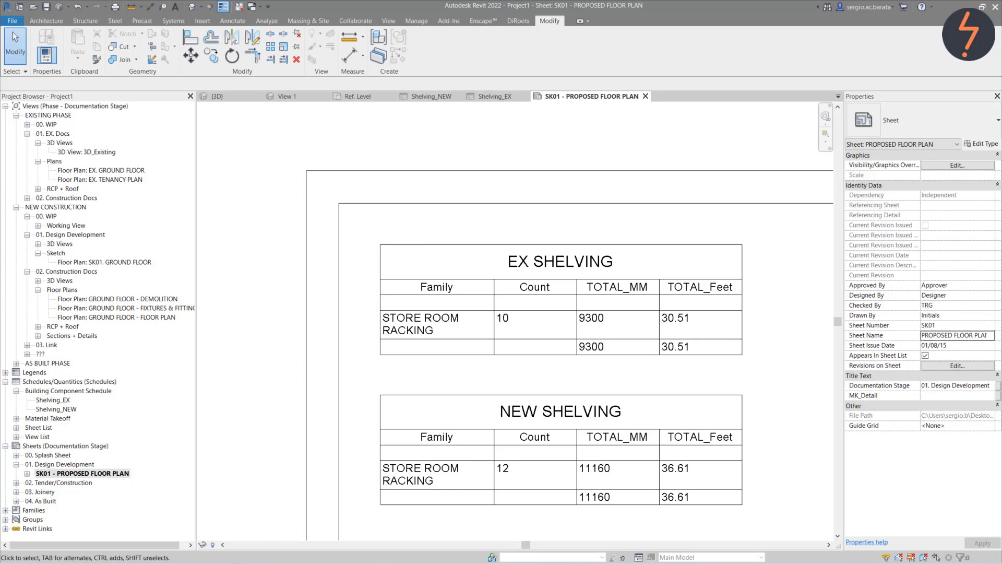